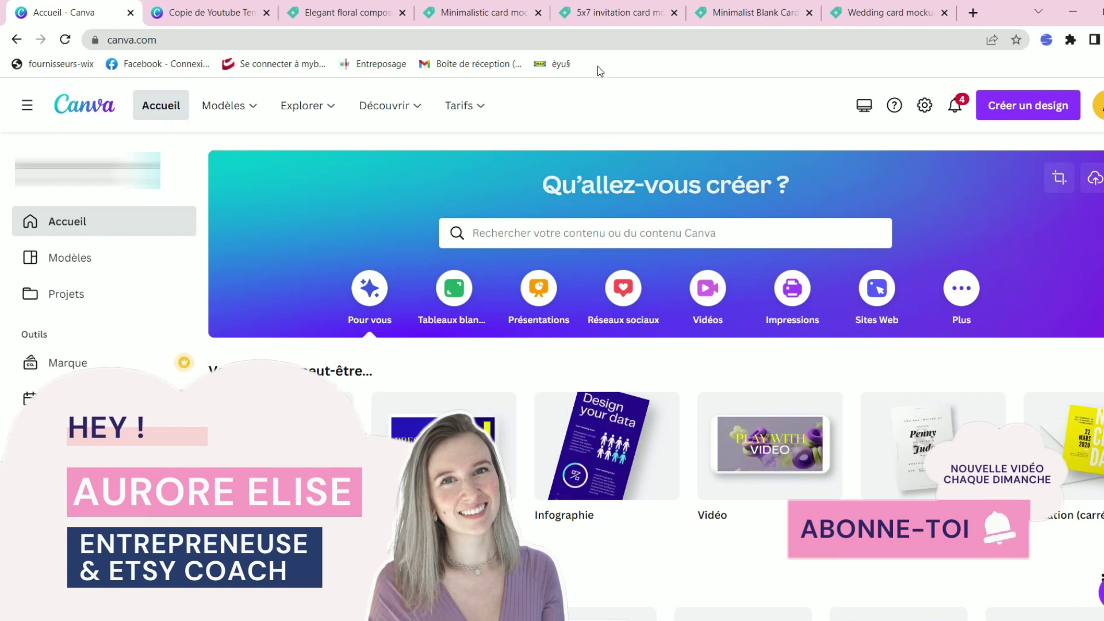
- Search the templates for "faire part mariage" and browse the wedding invitation designs for inspiration
click(602, 234)
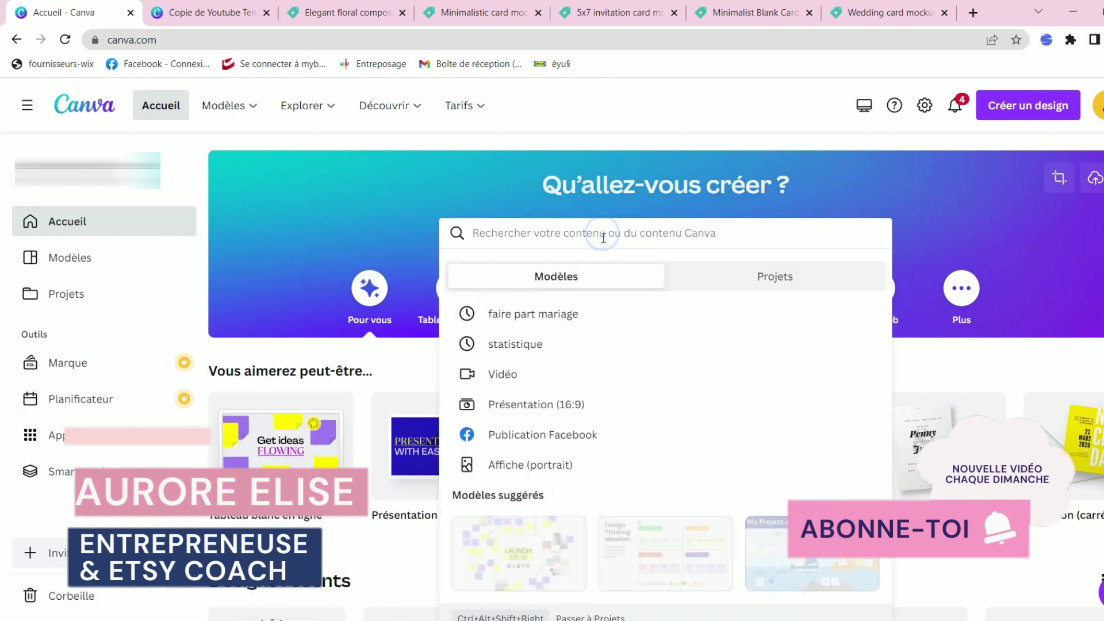
click(556, 316)
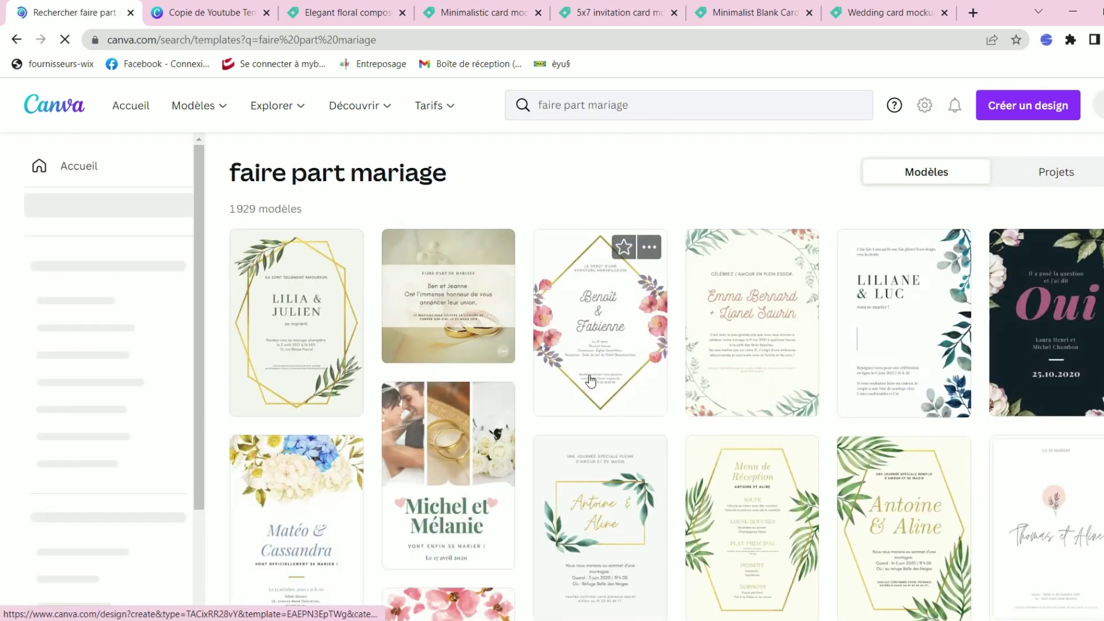
scroll(595, 383, down, 5)
scroll(626, 310, down, 4)
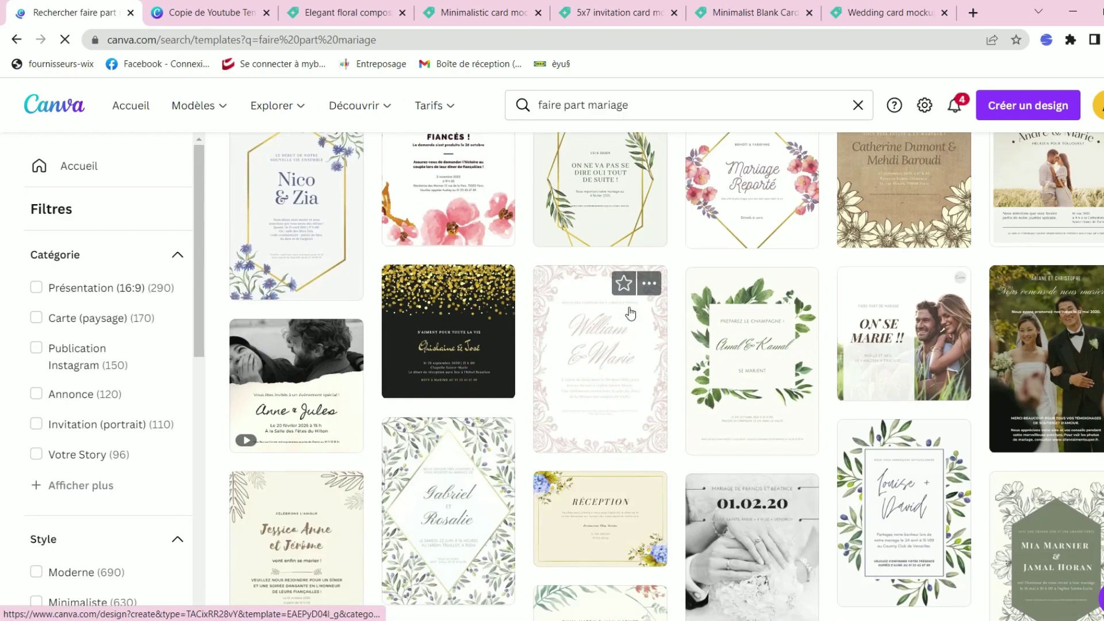
scroll(630, 313, up, 9)
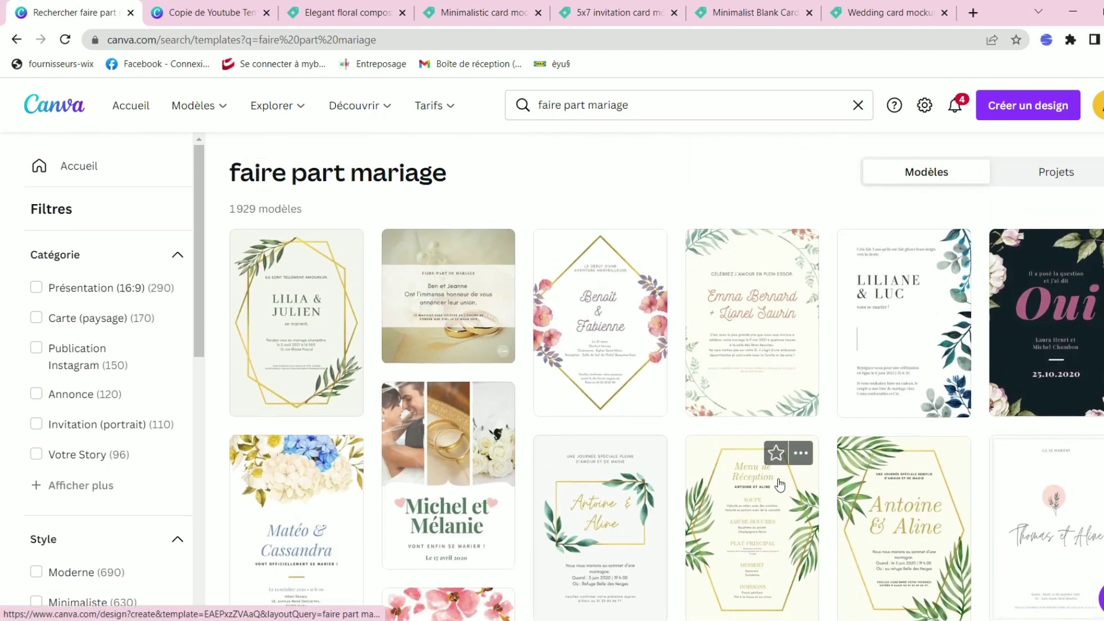
- Create a new custom-size design 10.5 cm wide and 14.8 cm high
click(1030, 108)
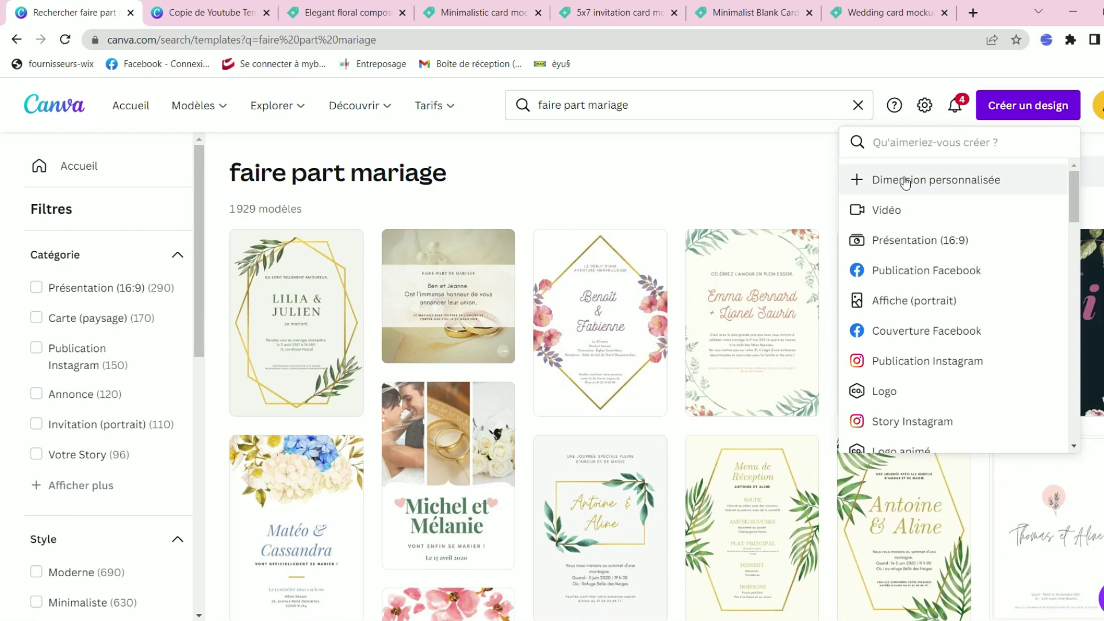
click(902, 178)
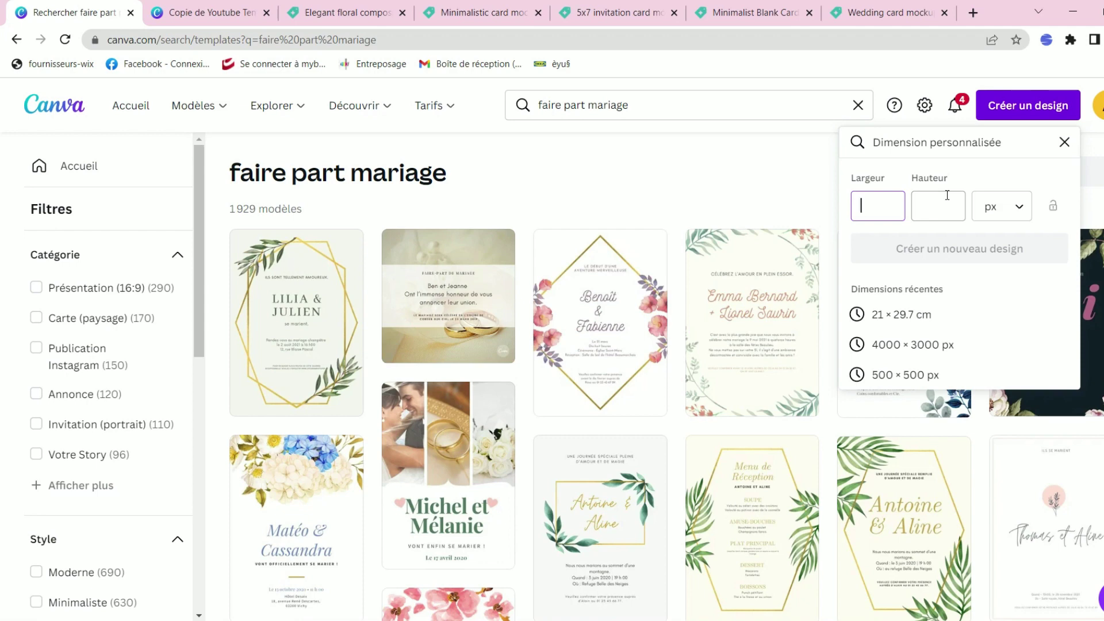
click(1019, 210)
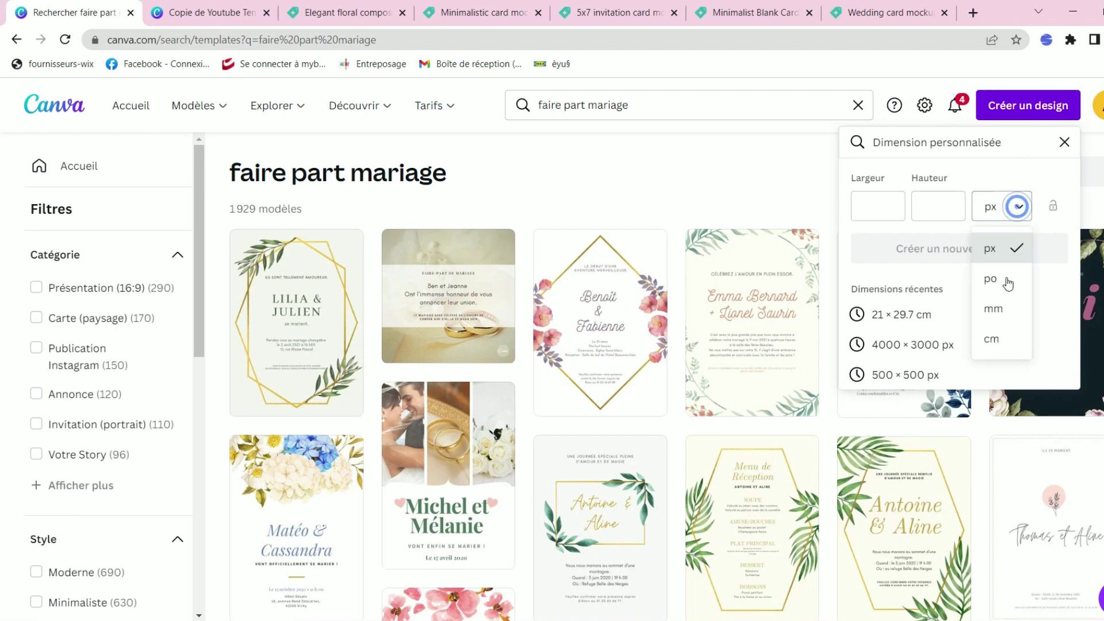
click(1002, 344)
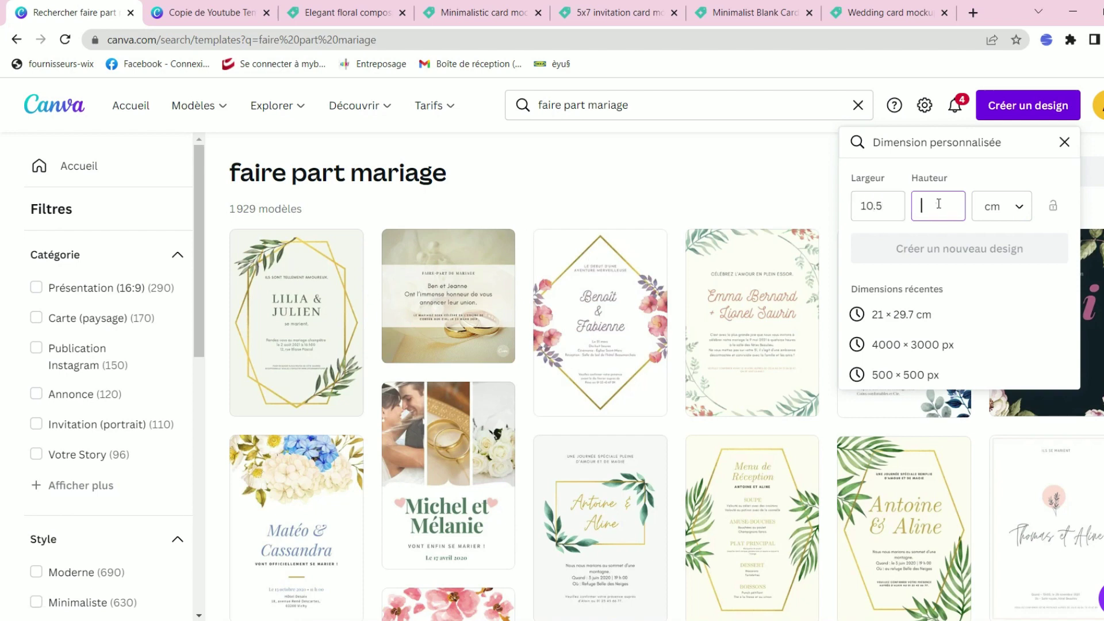
text(14.8)
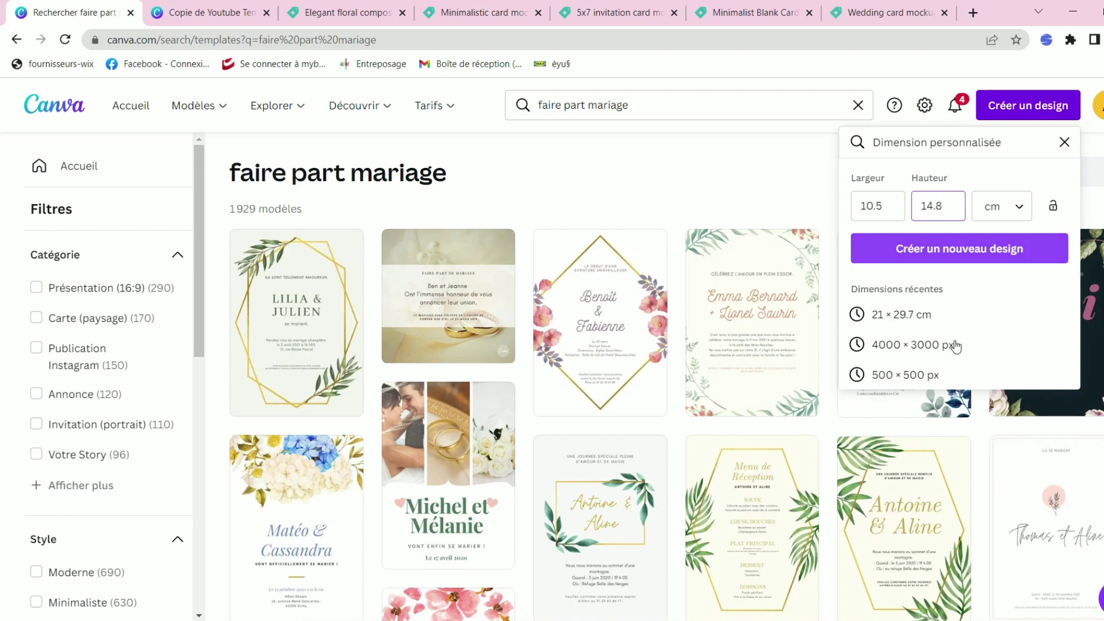
click(972, 246)
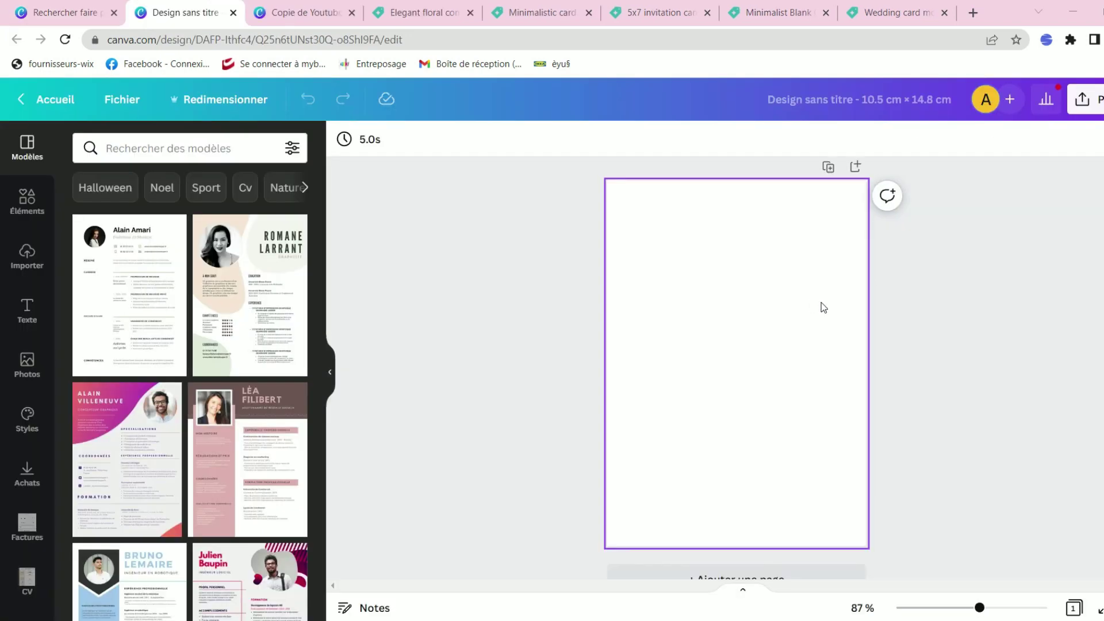
- Add a square shape and stretch it into a tall rectangle centred on the page, leaving a margin all around
click(25, 199)
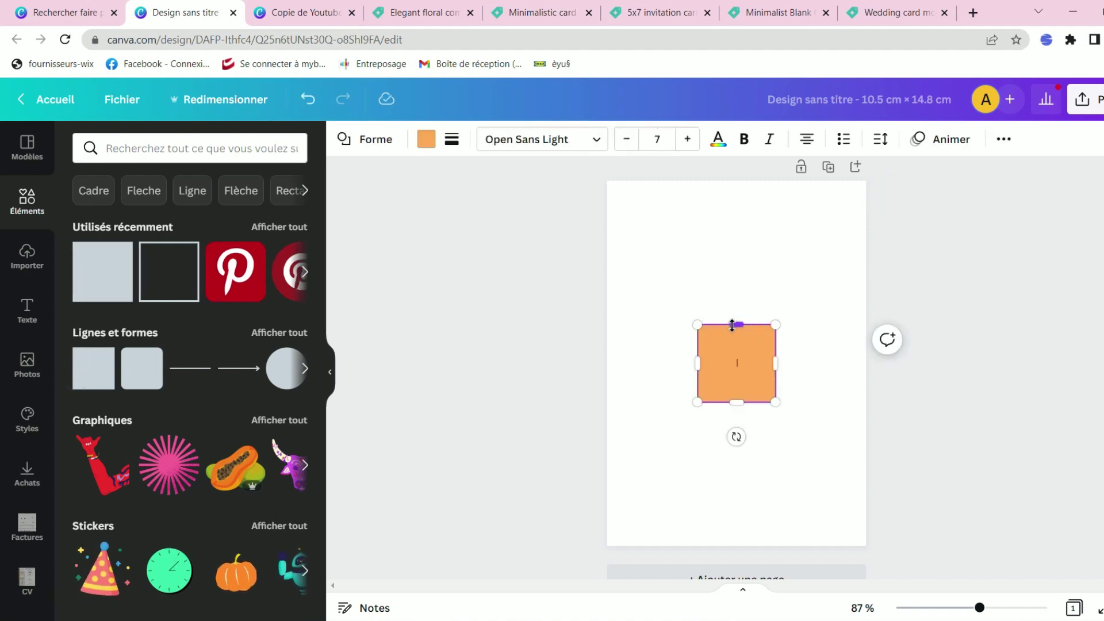
drag(732, 325, 737, 223)
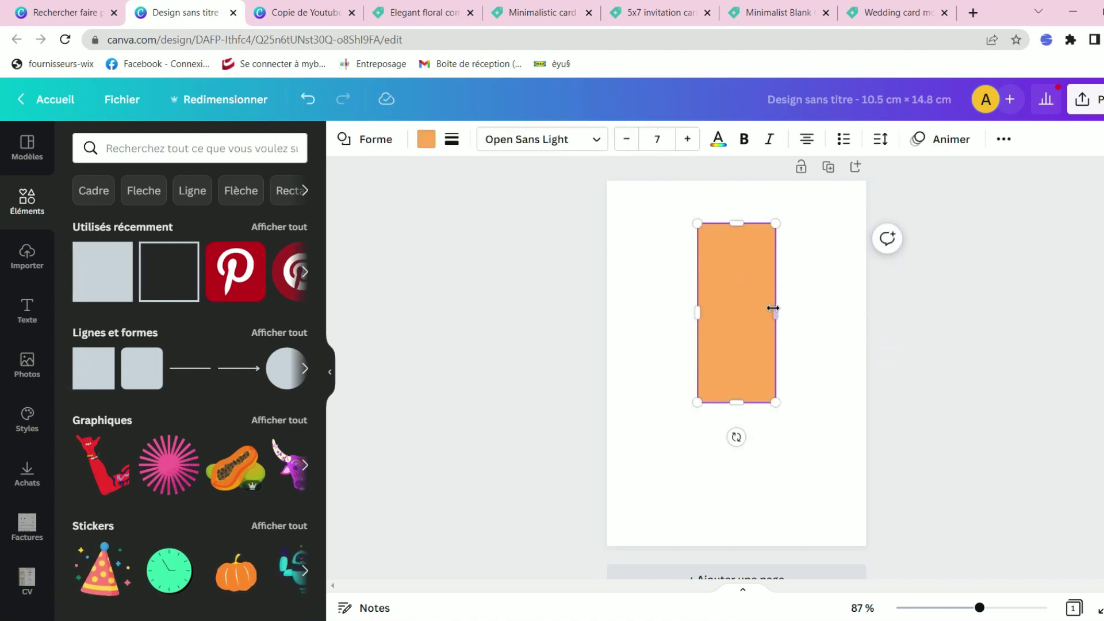
drag(773, 308, 827, 310)
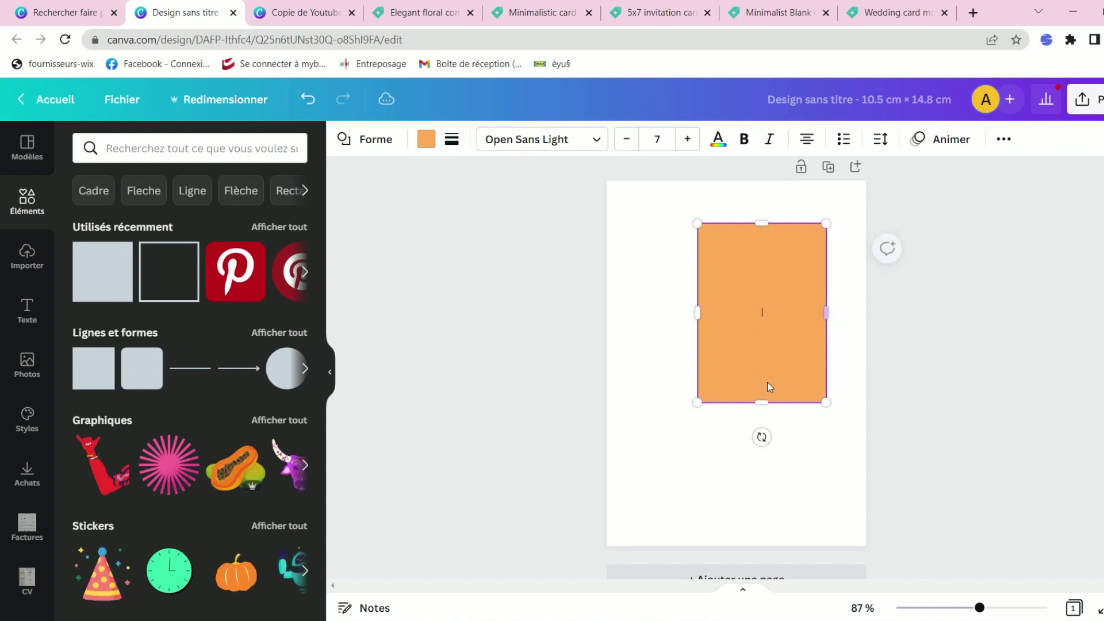
drag(761, 403, 763, 513)
drag(691, 366, 644, 367)
drag(740, 223, 735, 216)
click(721, 289)
drag(723, 289, 728, 287)
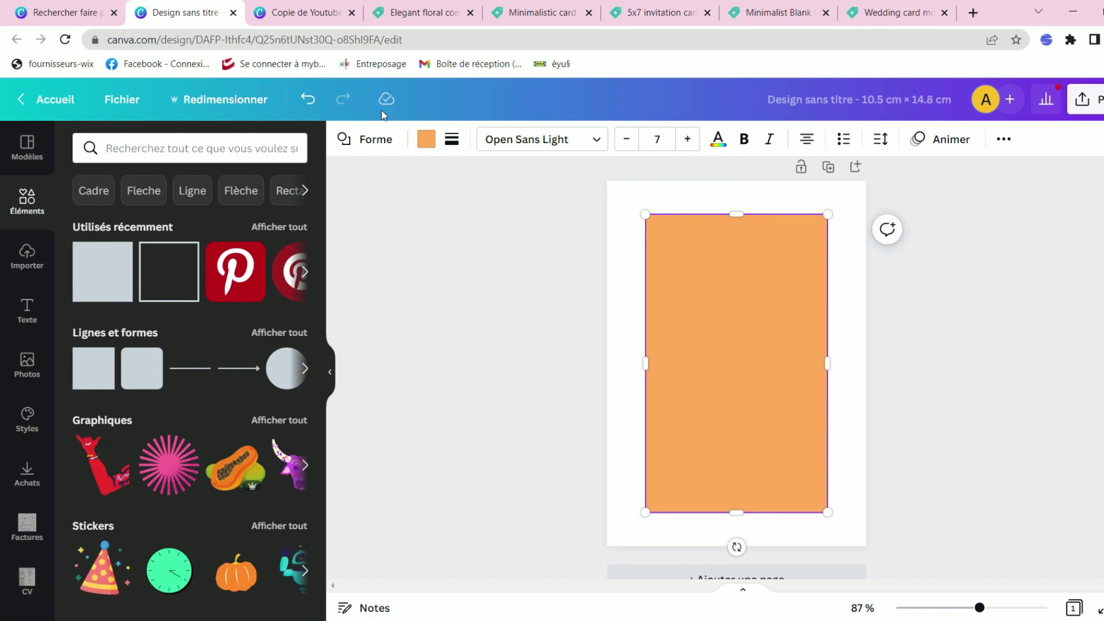
- Fill the rectangle with white, shrink it slightly on all four sides and recentre it on the page
click(426, 140)
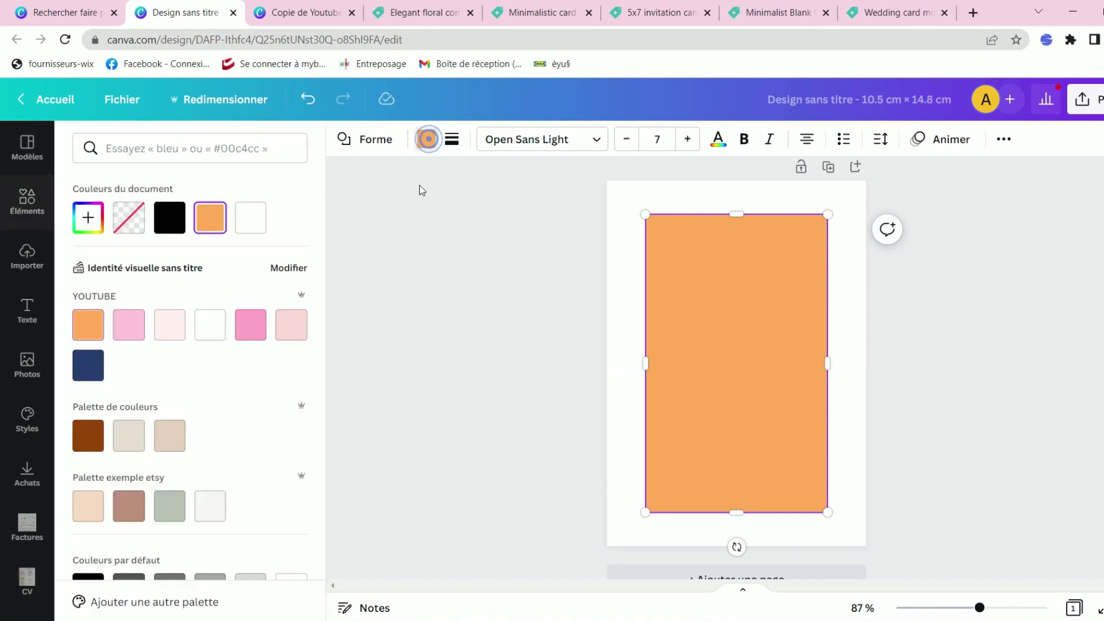
click(247, 217)
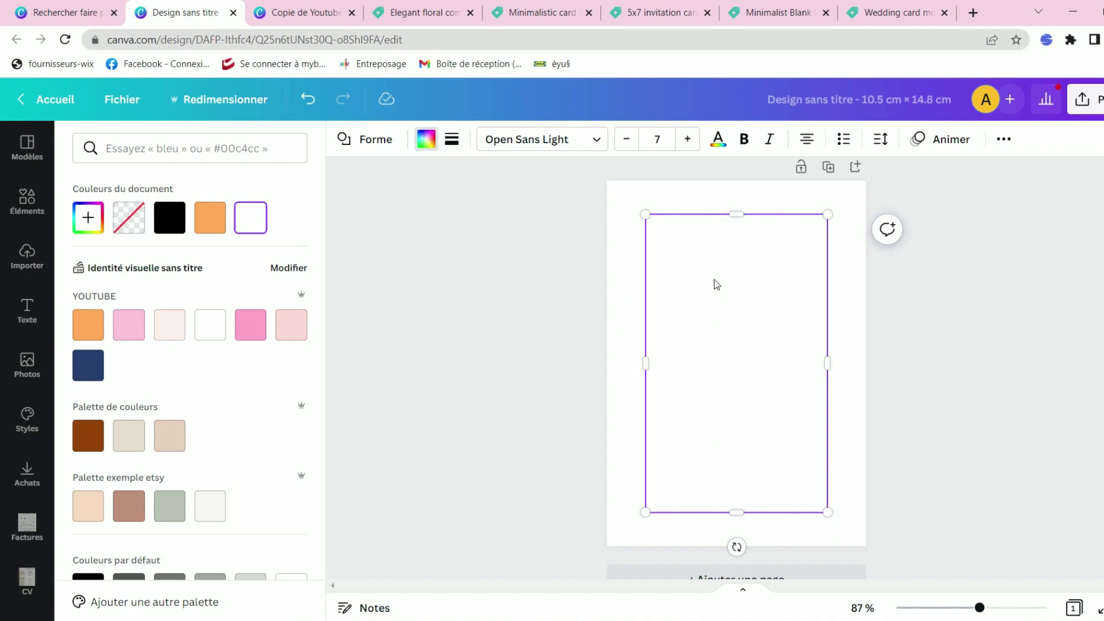
drag(743, 218, 743, 226)
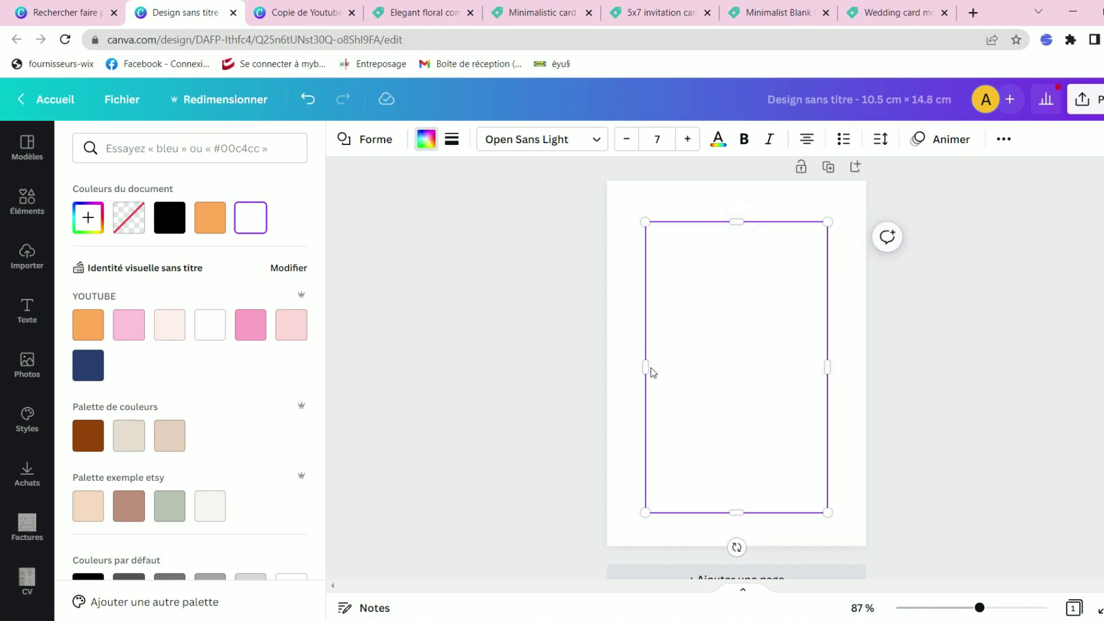
drag(653, 366, 660, 366)
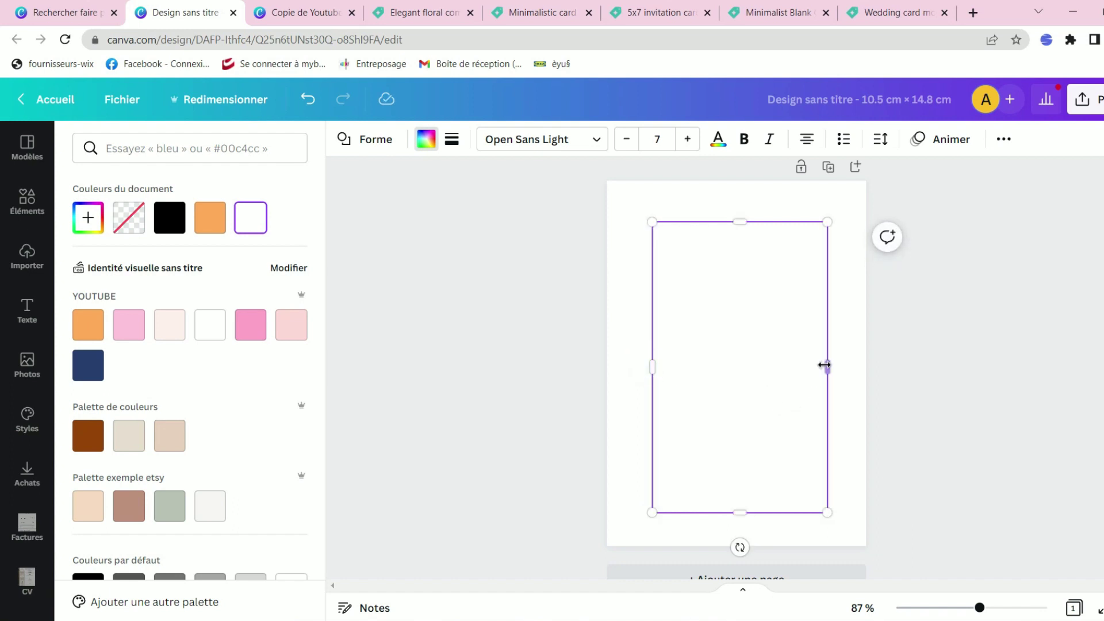
drag(824, 364, 822, 366)
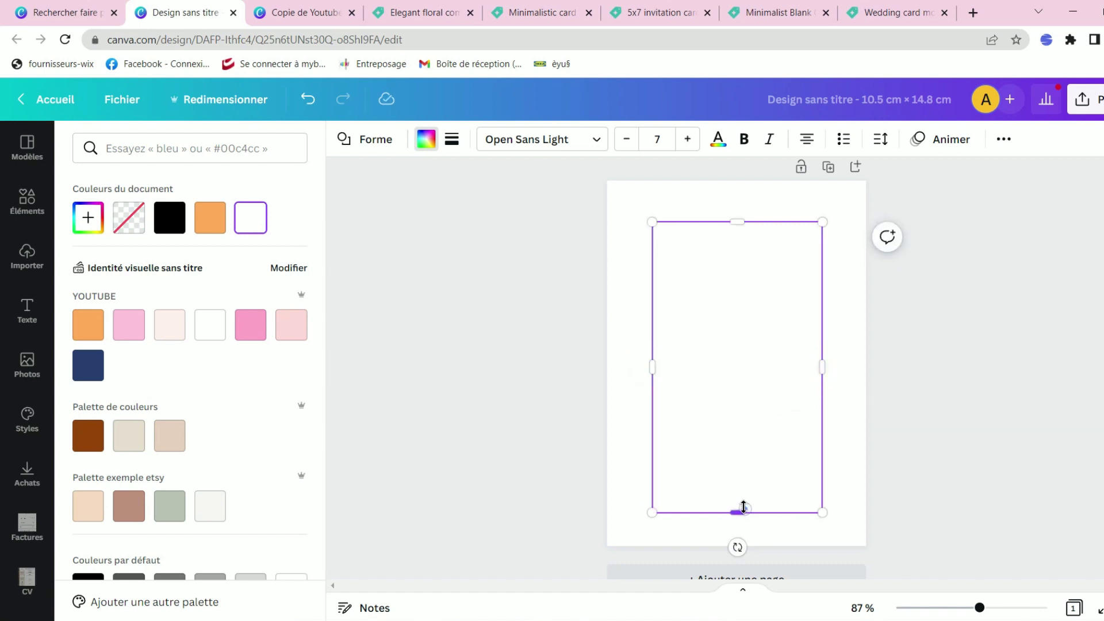
drag(744, 508, 736, 505)
drag(748, 374, 753, 375)
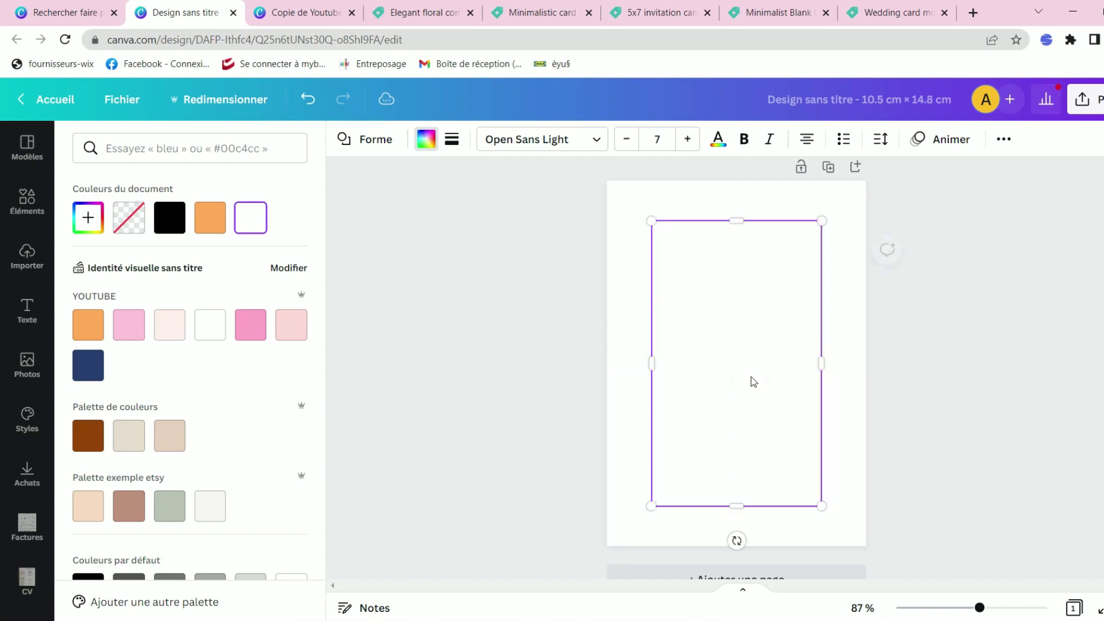
- Search the elements for "branche olivier" and place a small green leafy branch in the page's upper right corner
click(35, 200)
click(156, 149)
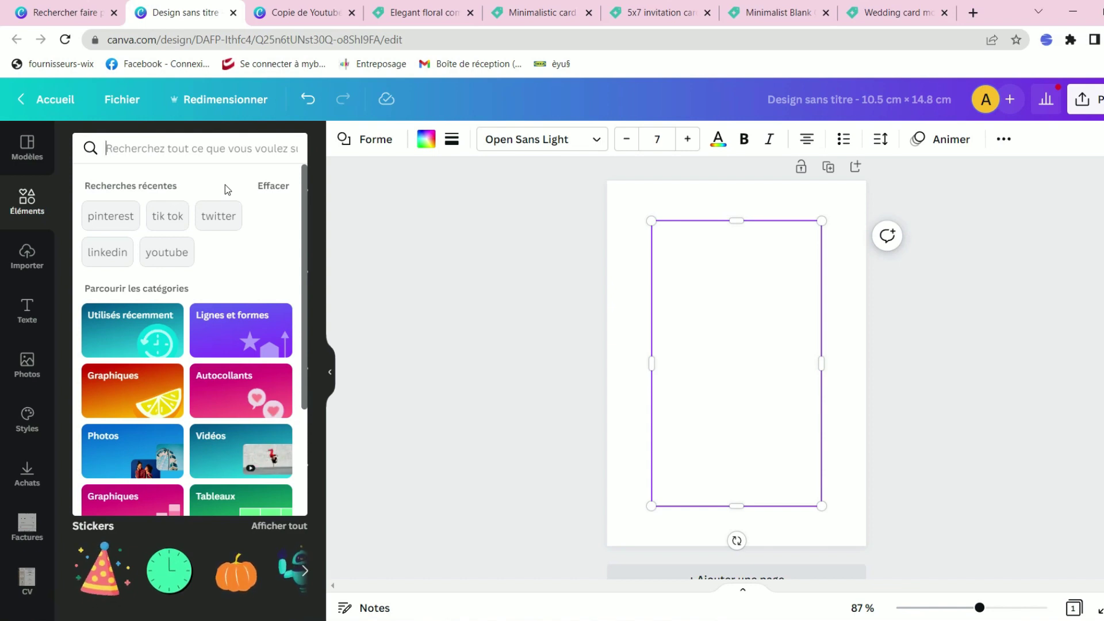
text(branche olivier)
key(Return)
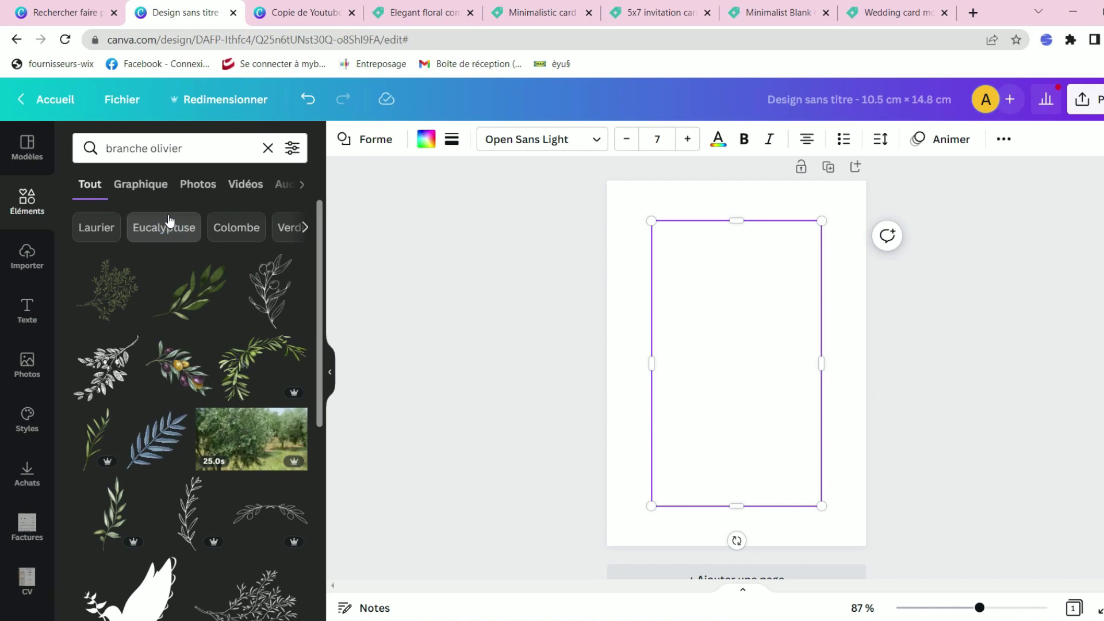
scroll(169, 220, down, 6)
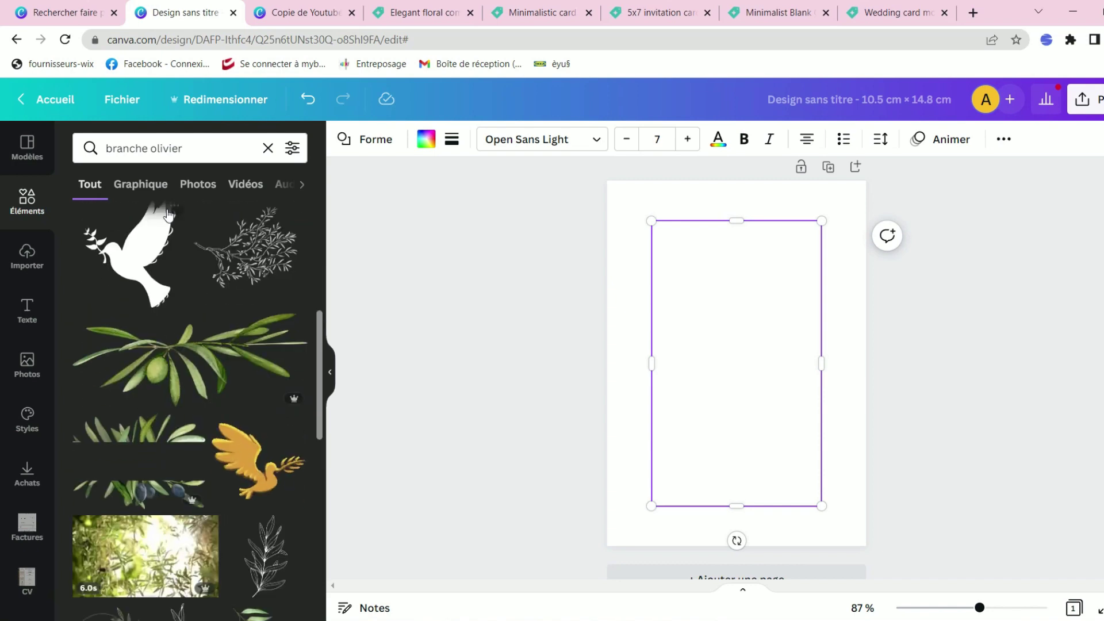
scroll(169, 214, down, 10)
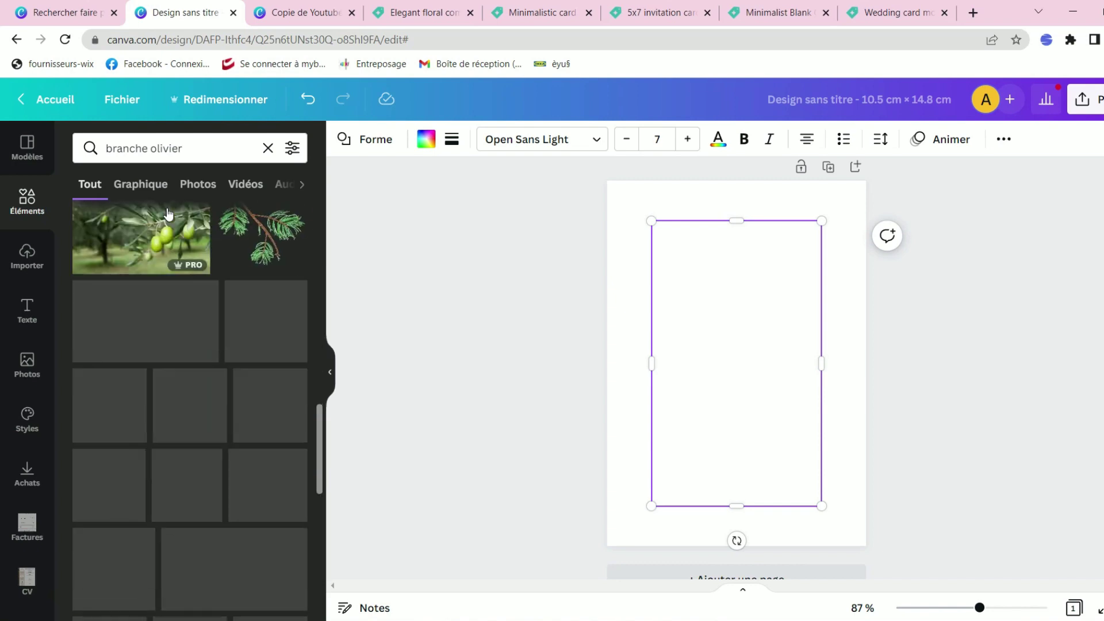
click(262, 236)
drag(633, 519, 774, 332)
- Add a second, longer branch from the matching recommendations, scale it down and rotate it into the page's lower left corner
scroll(258, 419, down, 2)
click(92, 593)
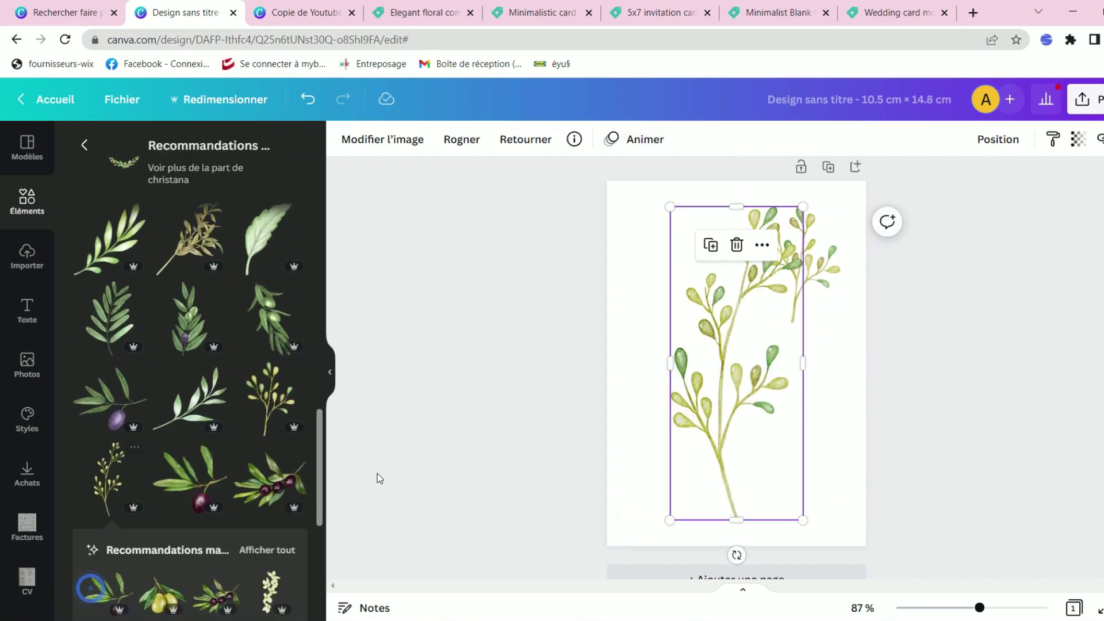
scroll(223, 441, down, 3)
key(ctrl+z)
- Flip a copy of the upper right branch vertically for the bottom edge and put a smaller long-branch copy in the lower right corner
click(526, 139)
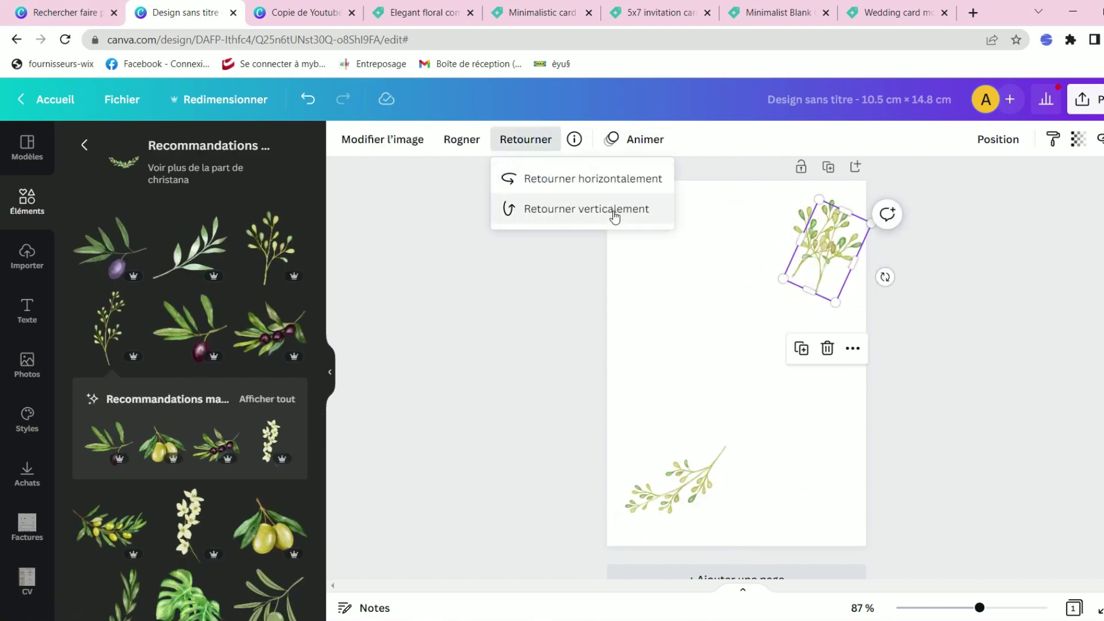
click(611, 212)
drag(833, 246, 774, 491)
key(ctrl+z)
key(ctrl+z)
key(ctrl+z)
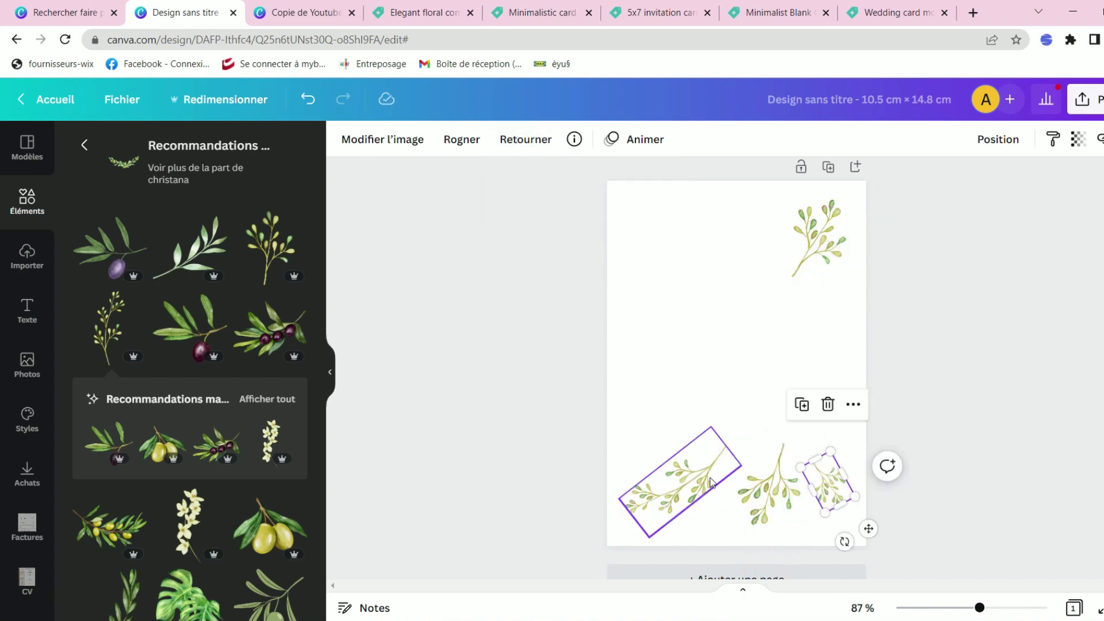
- Place overlapping long-branch copies along the top edge, flipping one horizontally, and add another on the right side of the card
drag(666, 331, 731, 235)
click(525, 139)
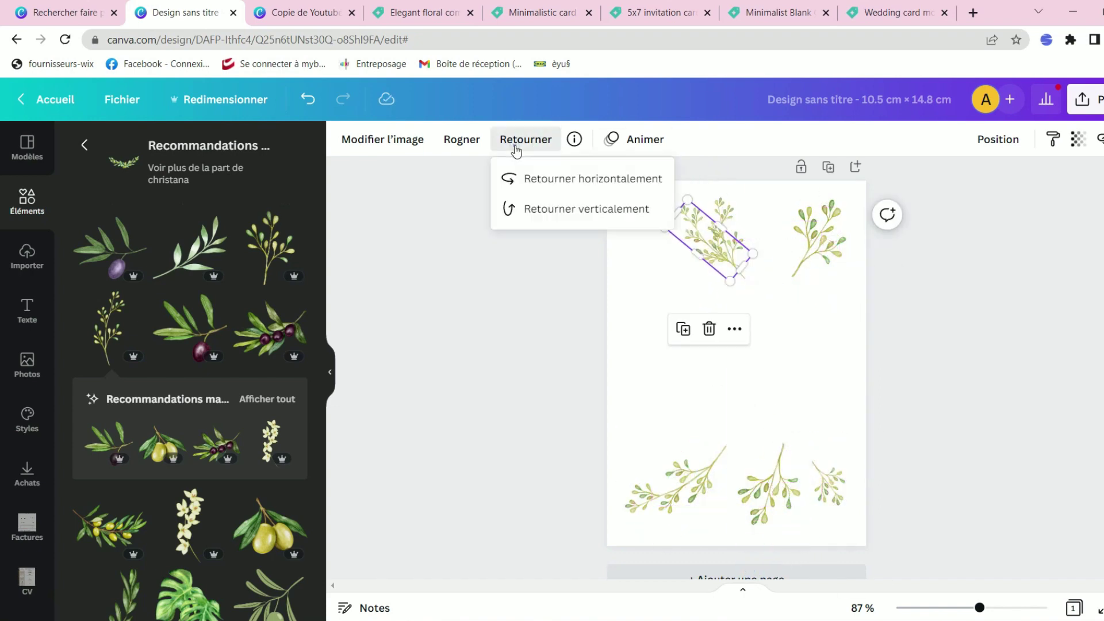
click(581, 178)
key(ctrl+z)
key(ctrl+z)
key(ctrl+z)
key(ctrl+z)
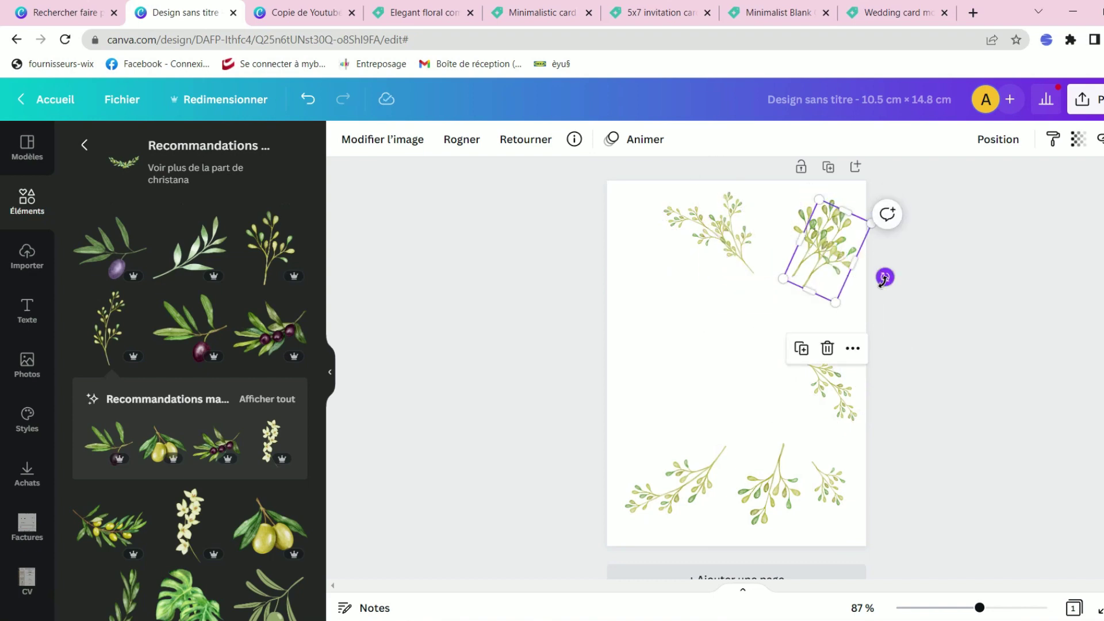
- Arrange rotated copies of the broader branch down the left side and add a small branch to the bottom edge
key(ctrl+z)
key(ctrl+z)
key(ctrl+z)
key(ctrl+z)
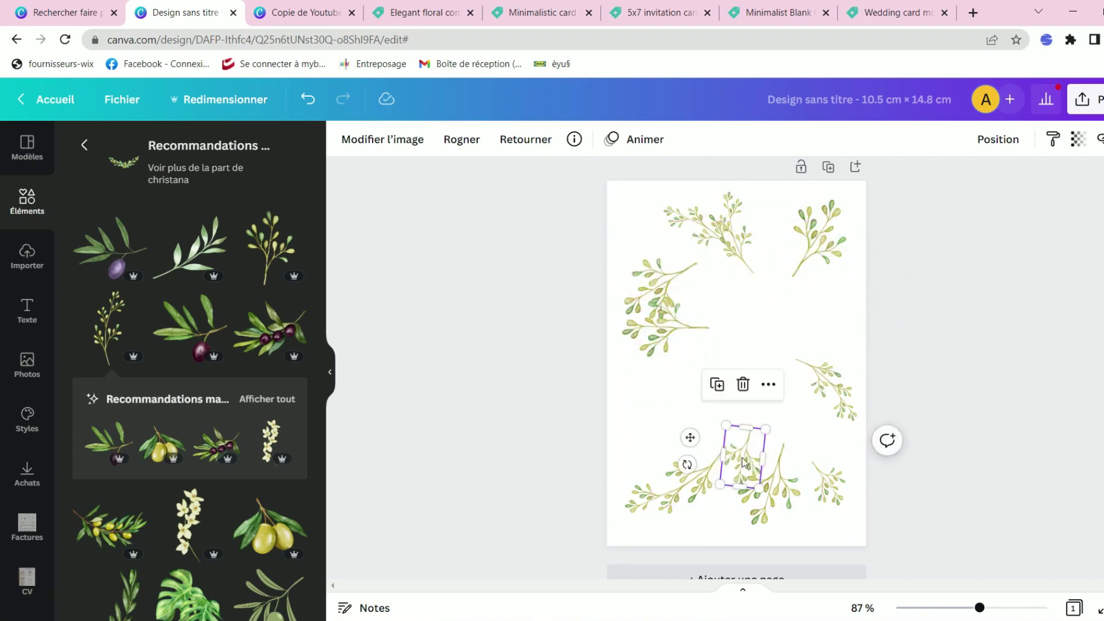
key(ctrl+z)
key(ctrl+z)
key(ctrl+z)
key(ctrl+z)
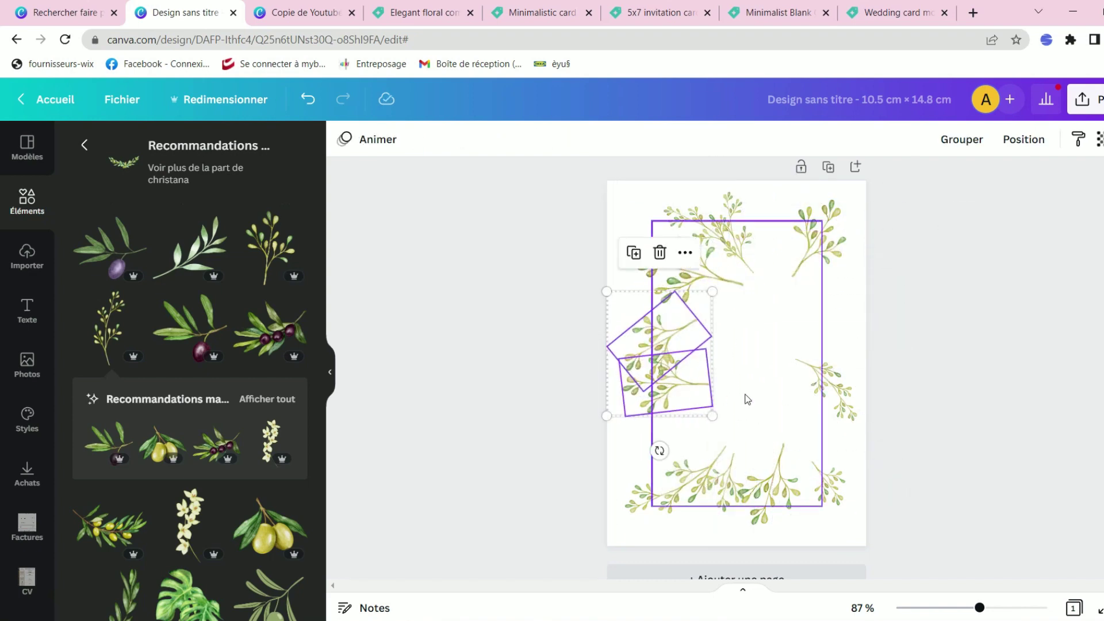
- Shift the paired left branches down, add a small branch above them and a broader branch on the right side
key(ctrl+z)
key(ctrl+z)
key(ctrl+z)
key(ctrl+z)
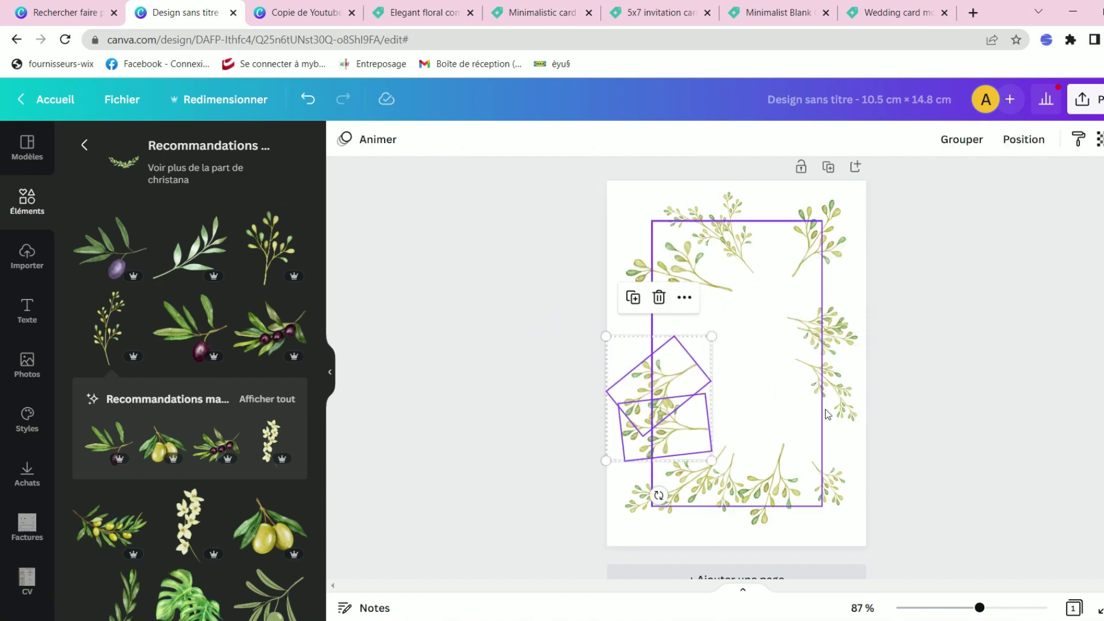
key(ctrl+z)
key(ctrl+z)
key(ctrl+z)
key(ctrl+z)
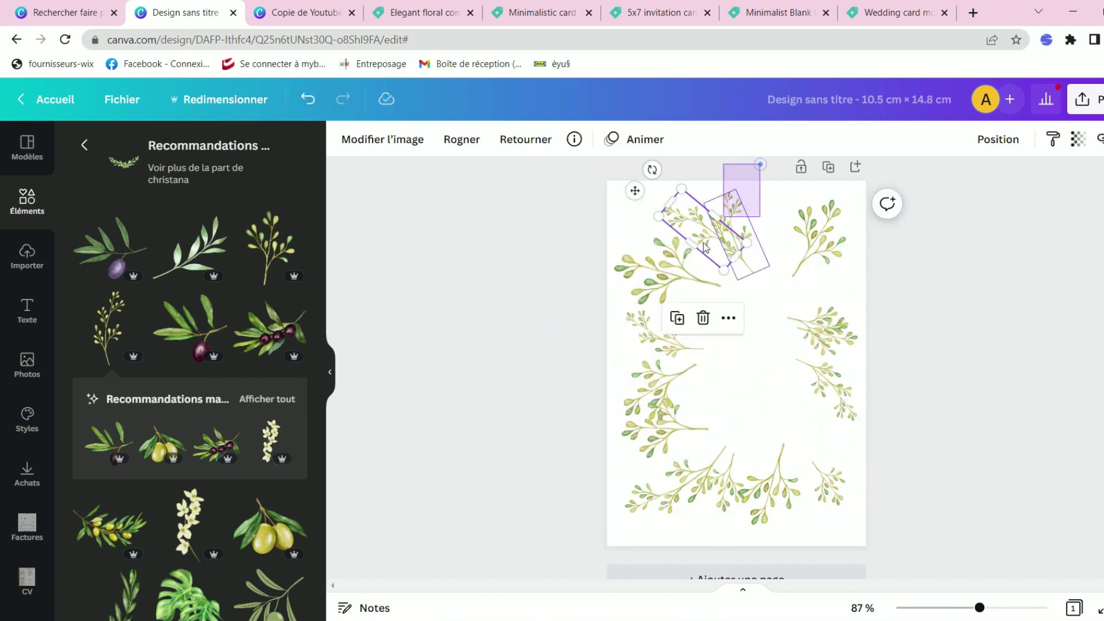
- Duplicate the pair of top-edge branches onto the upper right side and shift the broad corner branch inward along the top edge
key(ctrl+y)
key(ctrl+y)
key(ctrl+y)
key(ctrl+y)
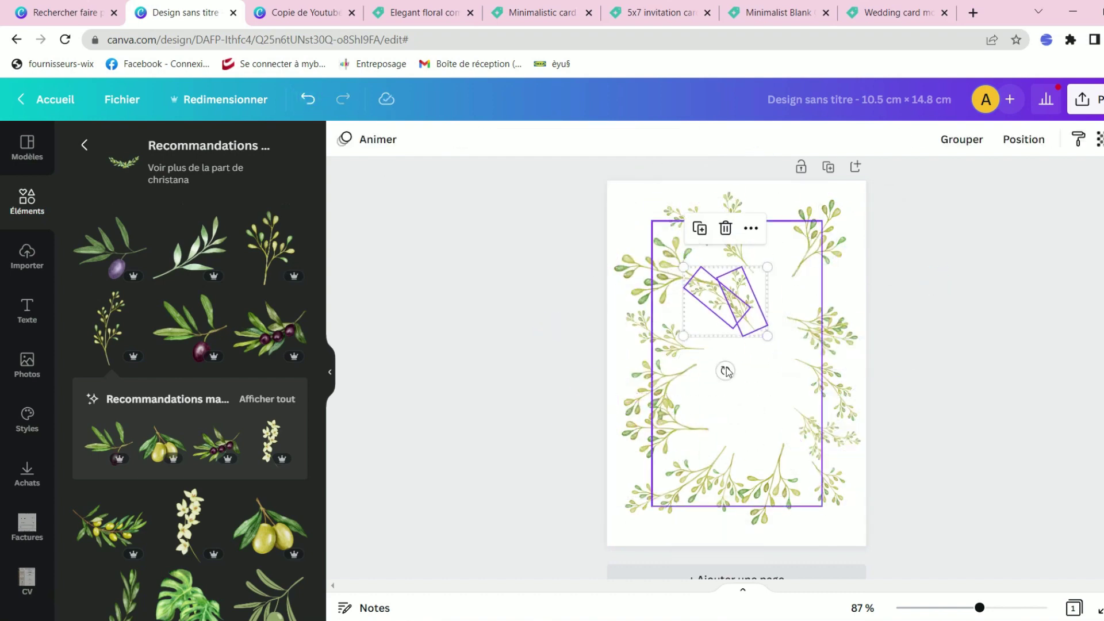
click(801, 226)
drag(801, 227, 653, 279)
click(963, 382)
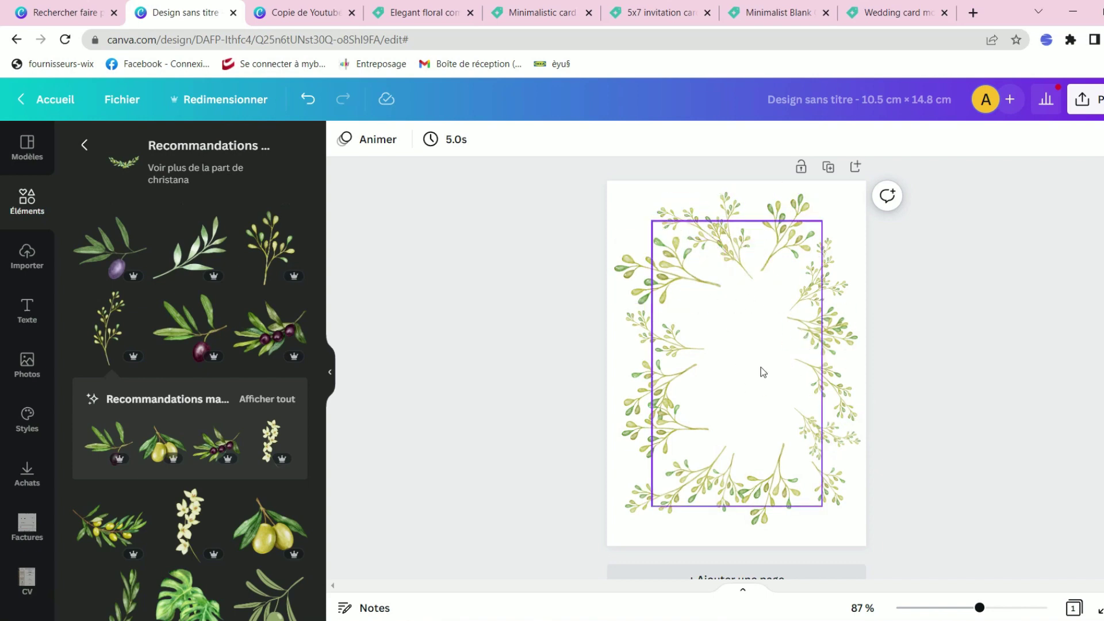
- Bring the white rectangle to the front, over the branches, and reposition the branches that show around its edges
click(751, 350)
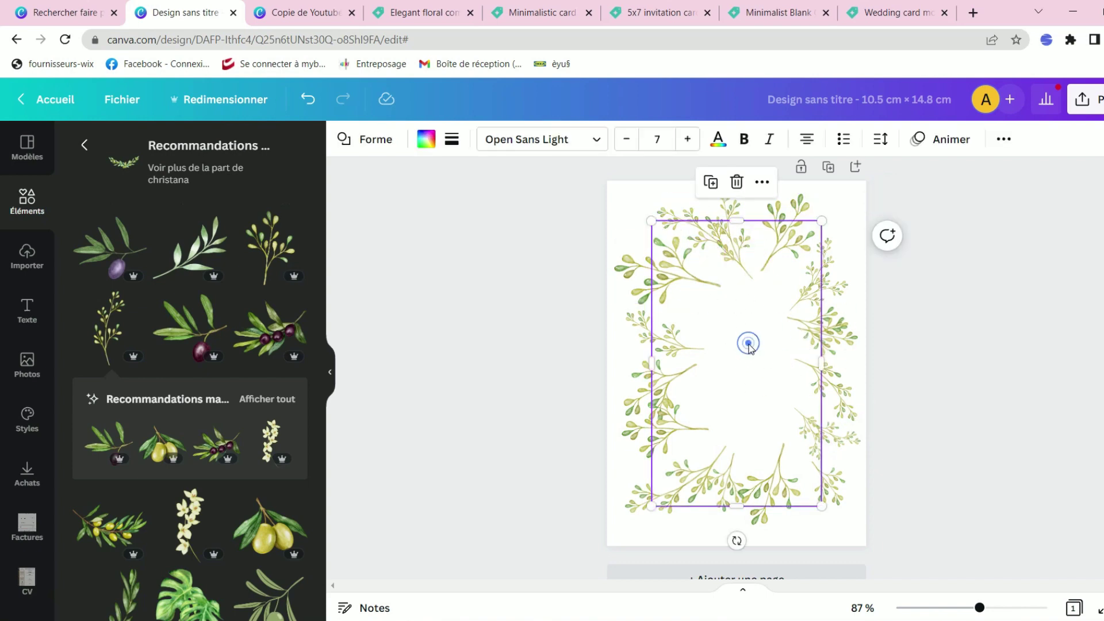
right_click(751, 350)
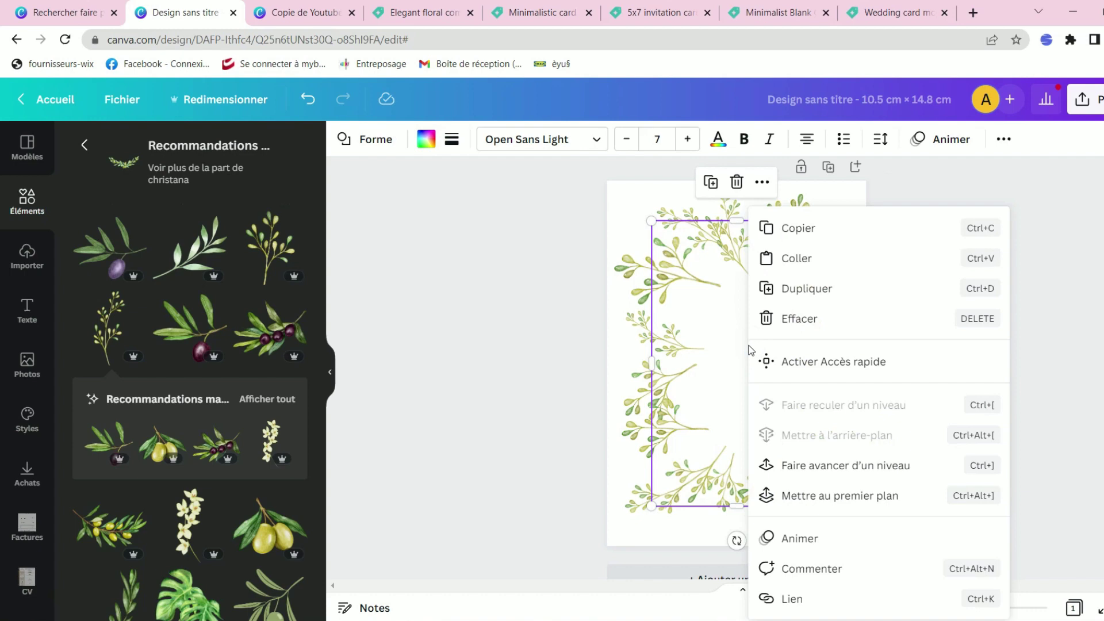
click(861, 499)
click(963, 371)
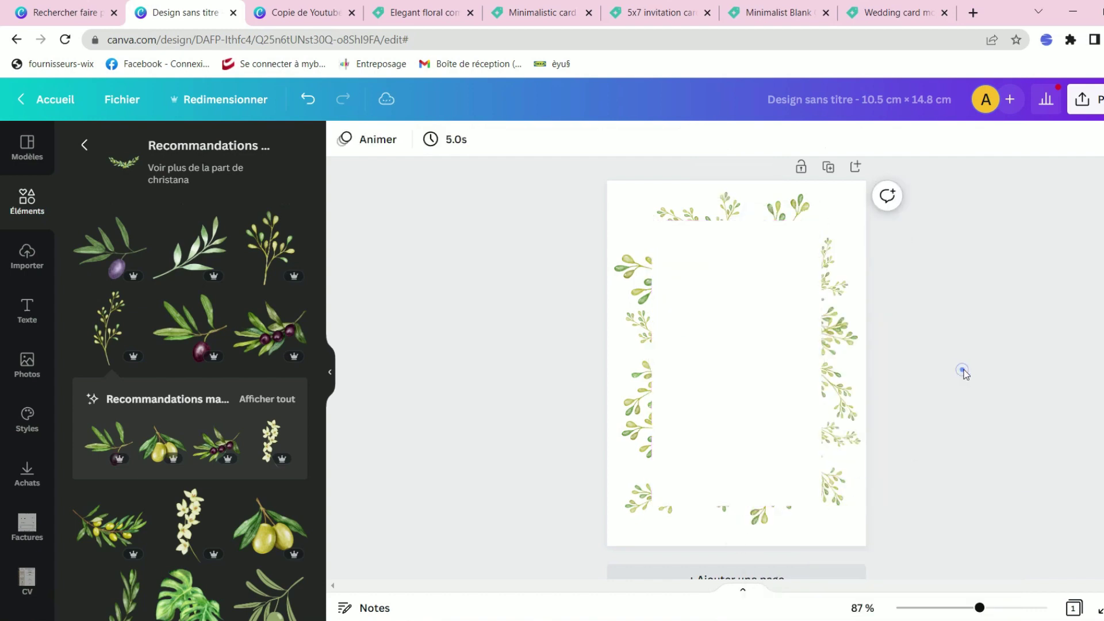
click(754, 521)
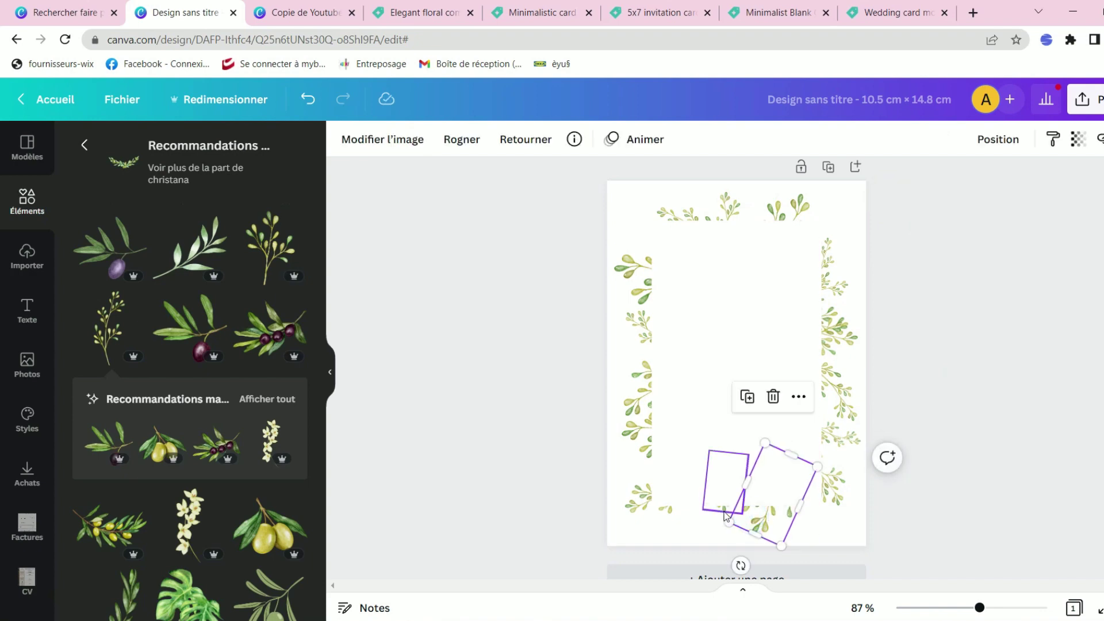
drag(725, 513, 637, 330)
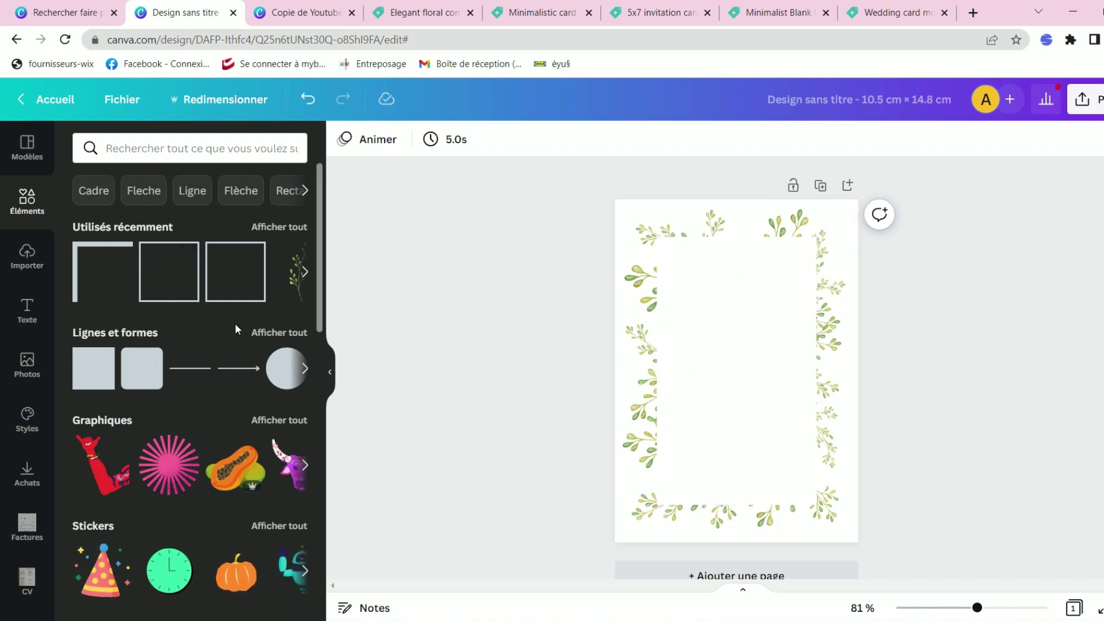
- Add a plain straight line and stretch it horizontally just inside the upper edge of the white rectangle
click(277, 332)
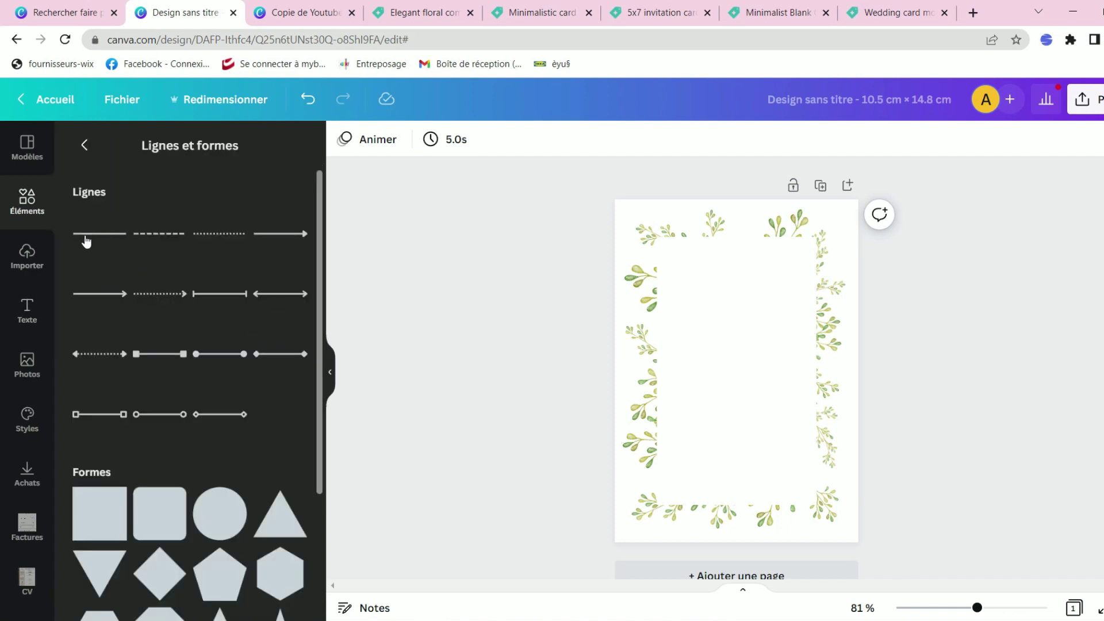
click(97, 234)
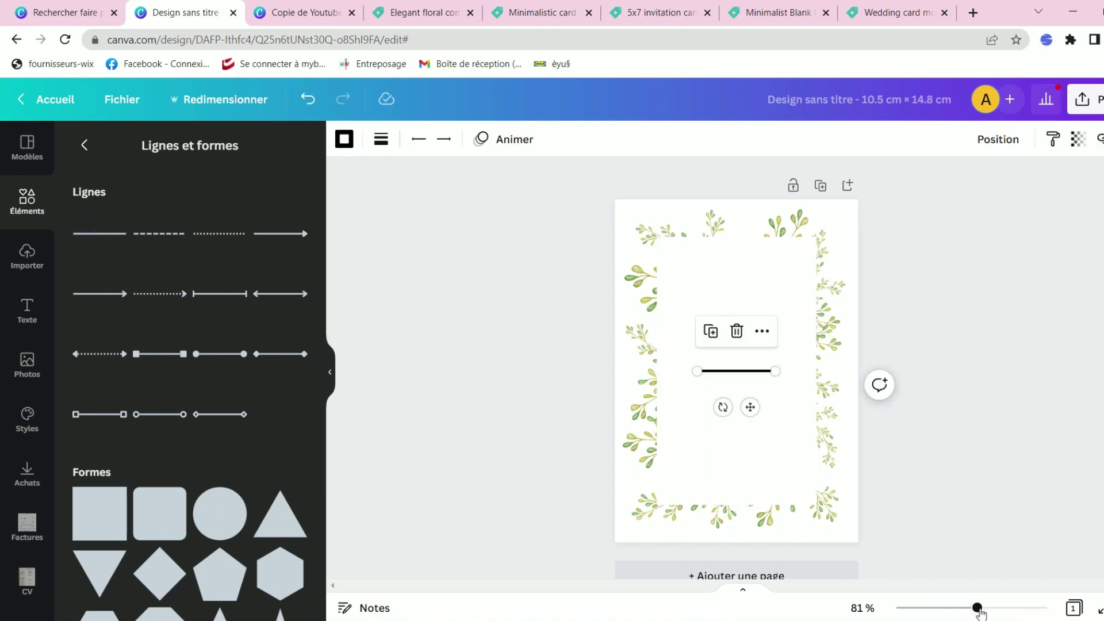
drag(978, 608, 1007, 608)
scroll(845, 427, up, 3)
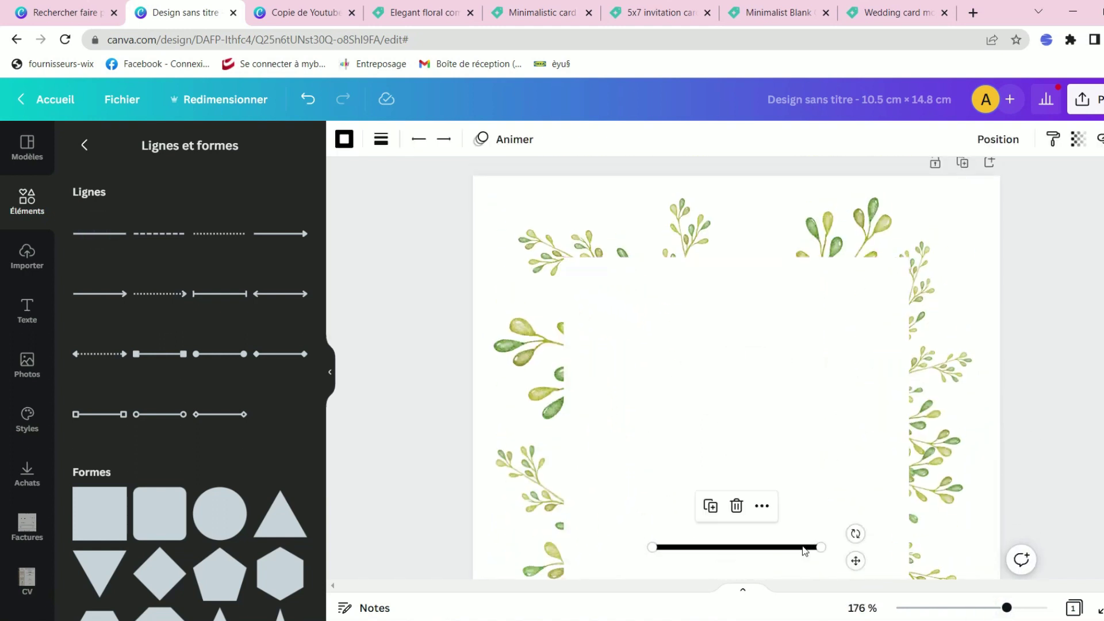
drag(805, 551, 880, 290)
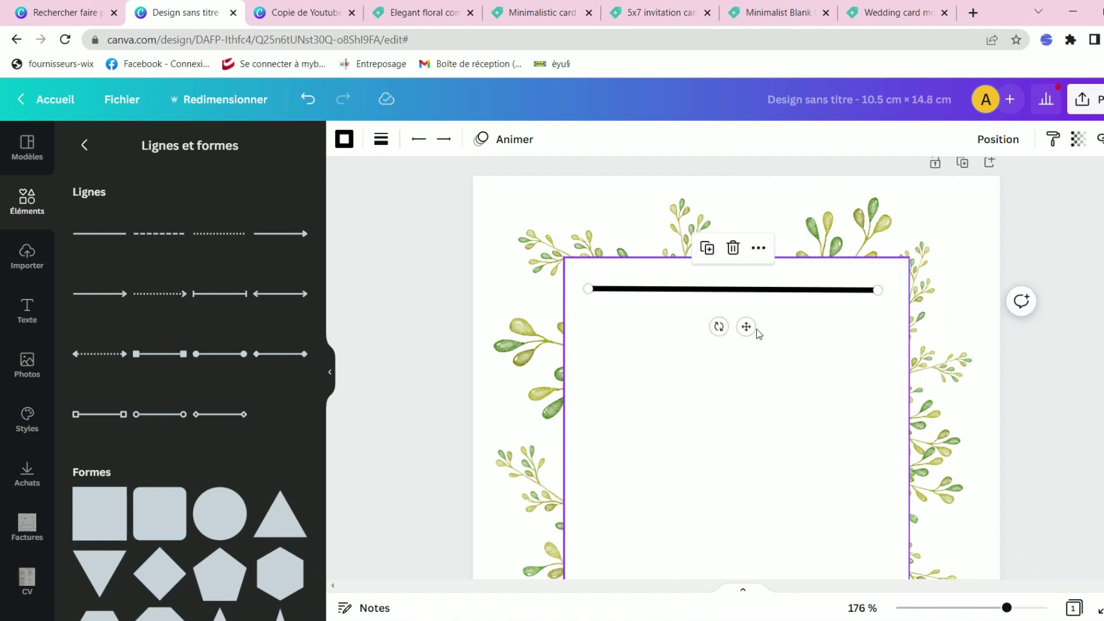
drag(747, 324, 758, 325)
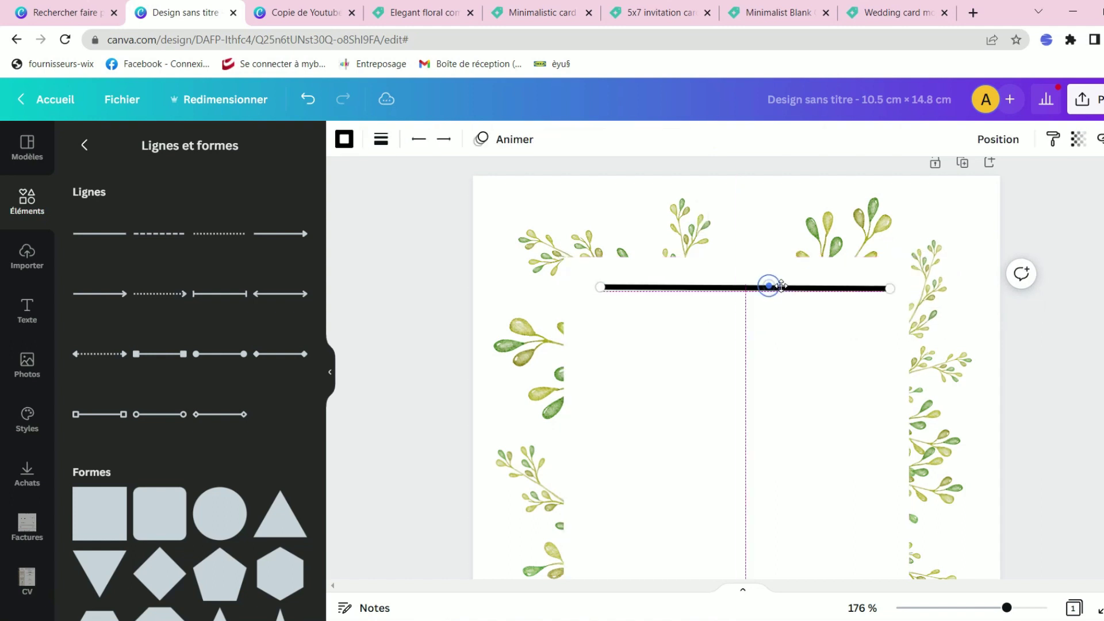
click(308, 99)
click(1055, 348)
click(826, 299)
scroll(826, 299, down, 2)
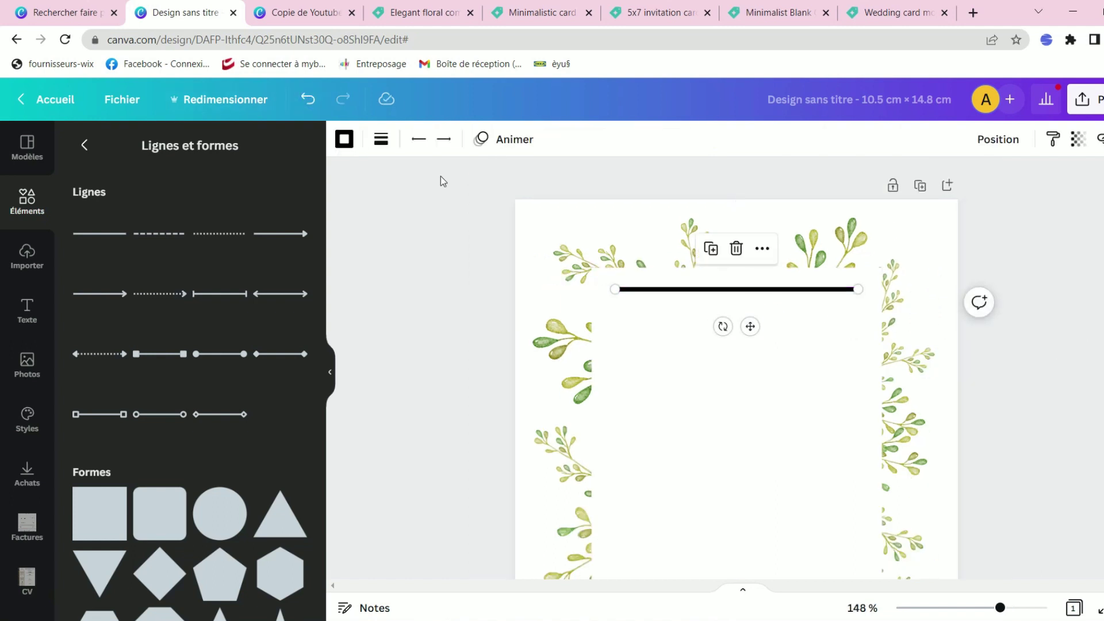
- Thin the line and duplicate it to build a four-sided rectangular frame inside the white rectangle
click(382, 138)
drag(386, 286, 380, 286)
click(749, 335)
key(ctrl+d)
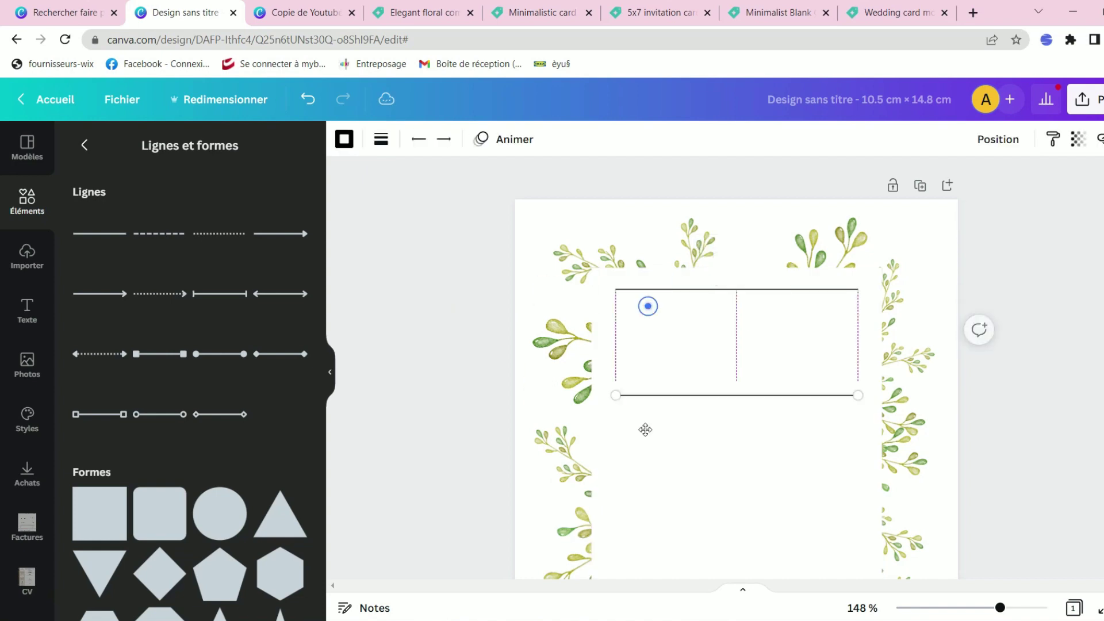
drag(742, 340, 865, 270)
scroll(865, 270, up, 5)
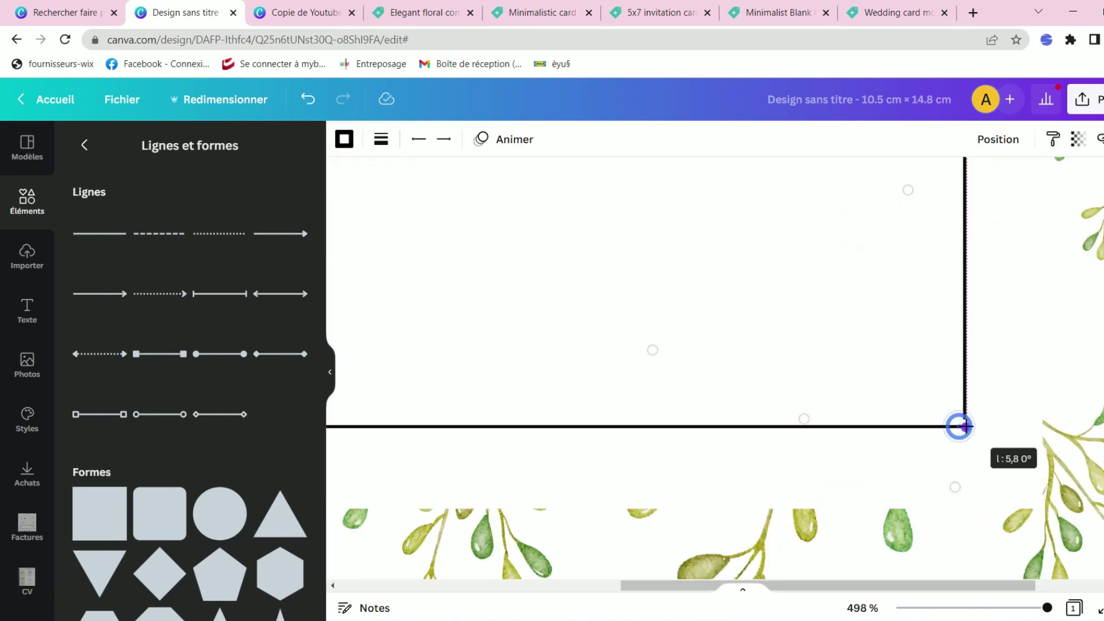
scroll(959, 424, left, 5)
scroll(476, 256, up, 2)
drag(548, 328, 531, 327)
scroll(856, 217, down, 5)
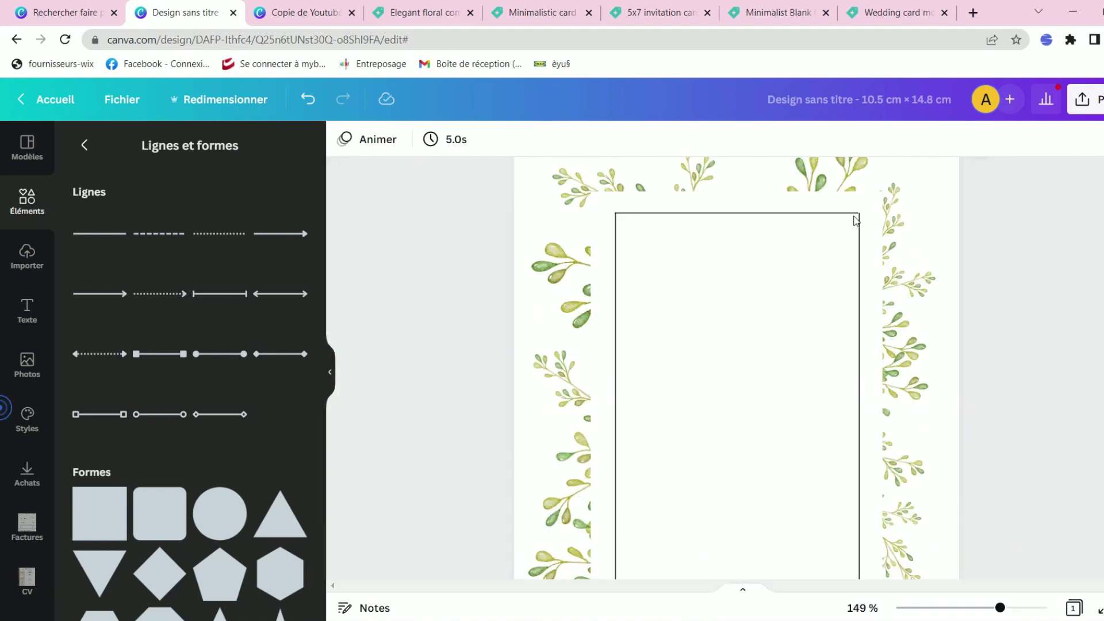
scroll(616, 328, up, 2)
scroll(439, 402, down, 3)
scroll(856, 223, down, 1)
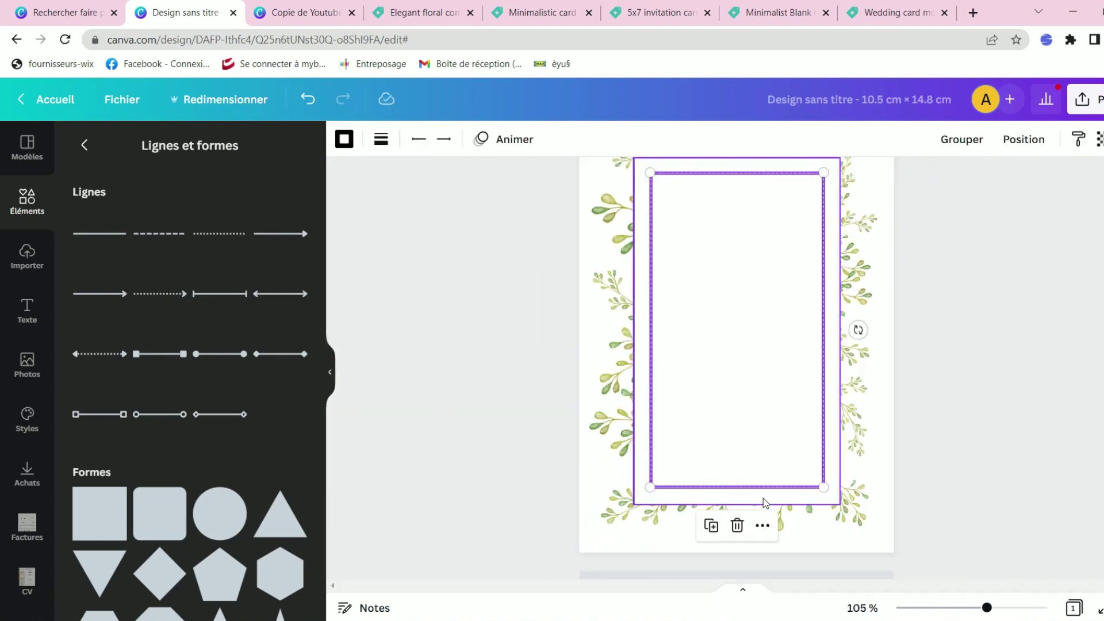
- Recolour the frame's four lines pale green from the photo colours and enlarge the frame closer to the white rectangle's edges
click(697, 205)
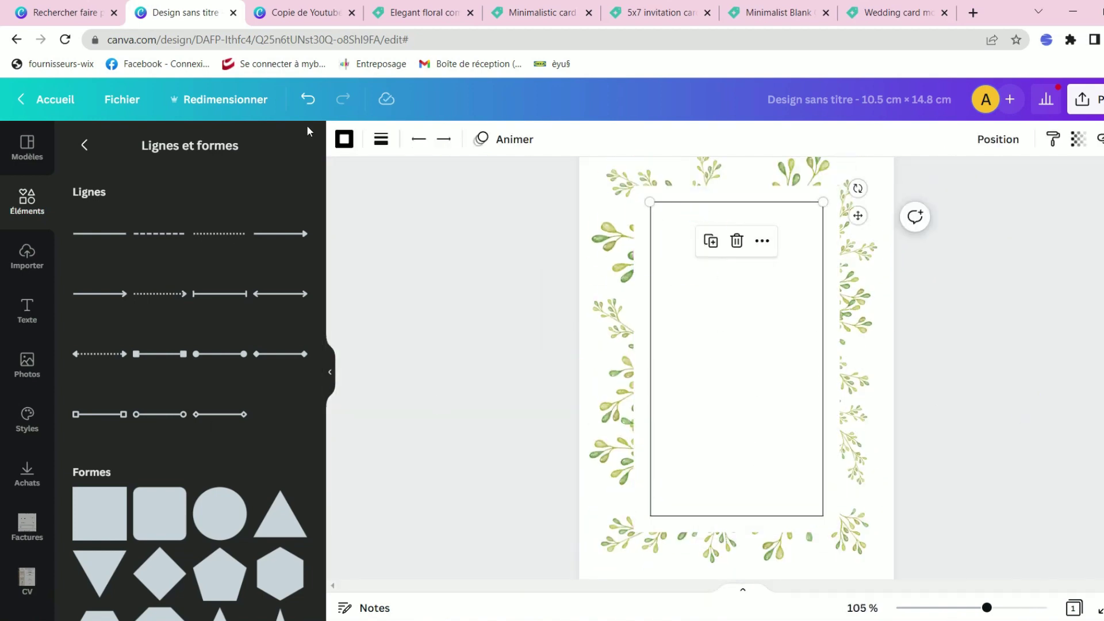
click(344, 140)
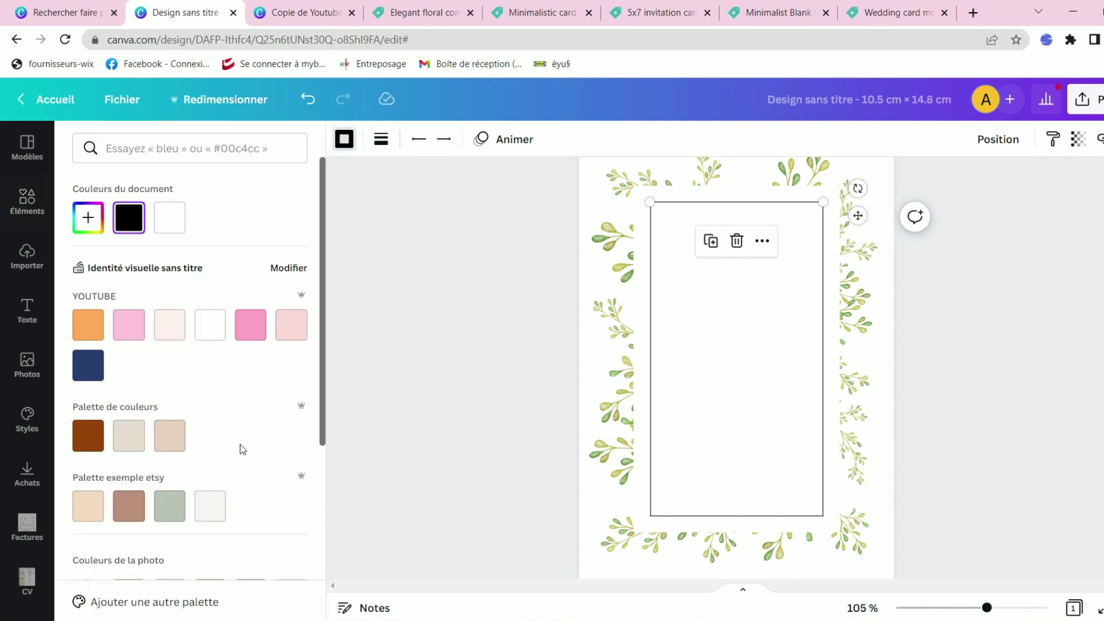
scroll(253, 446, down, 4)
scroll(268, 443, down, 2)
click(170, 353)
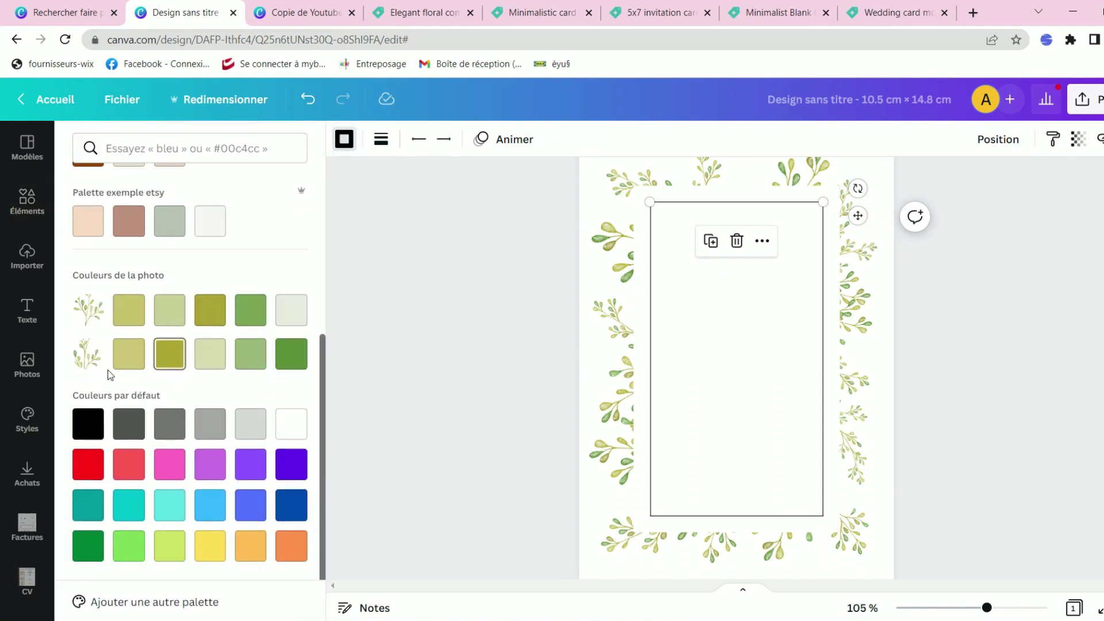
click(137, 361)
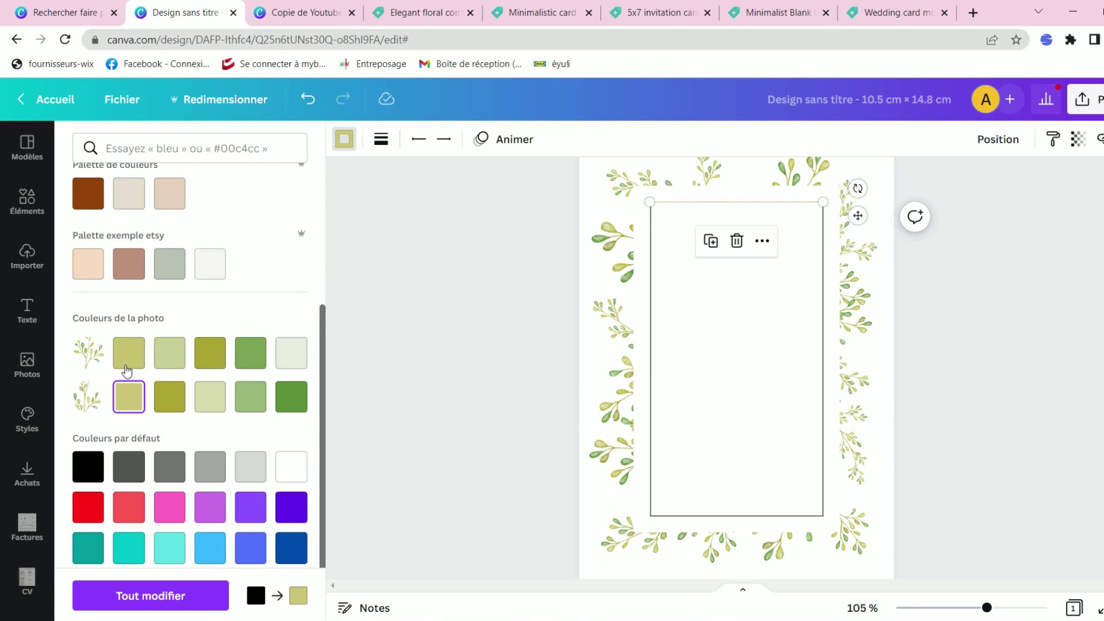
click(166, 362)
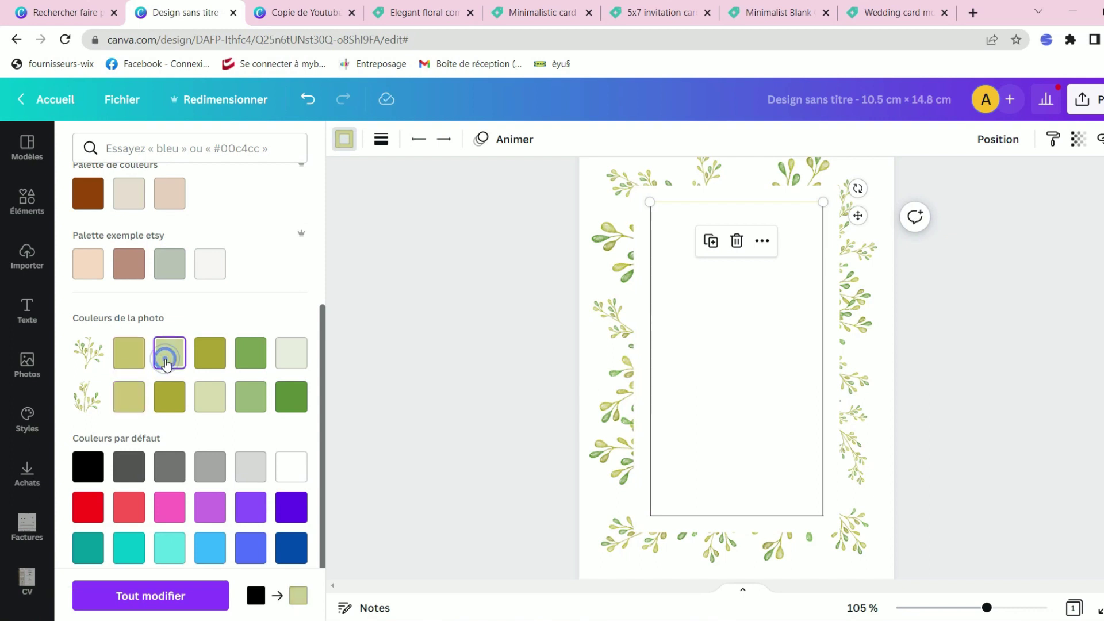
click(651, 286)
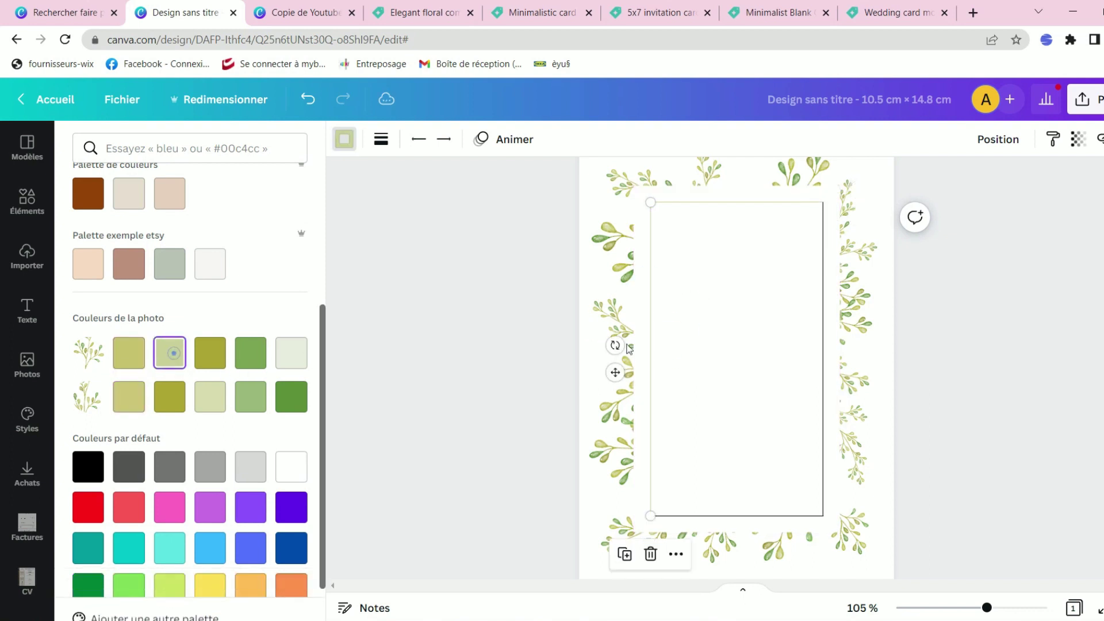
click(674, 516)
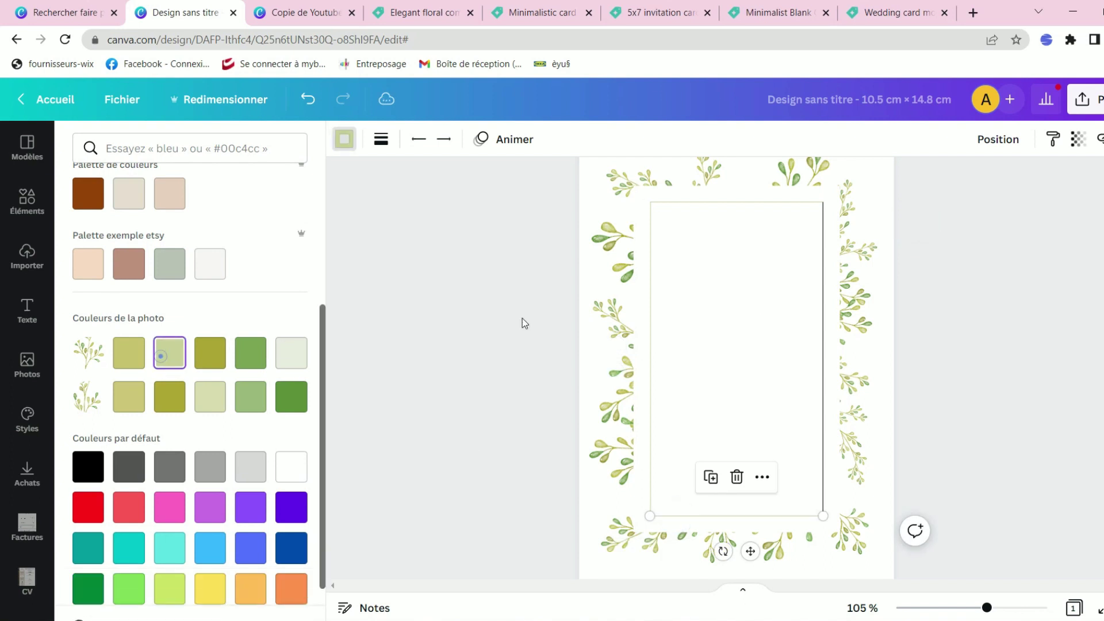
click(823, 310)
click(160, 352)
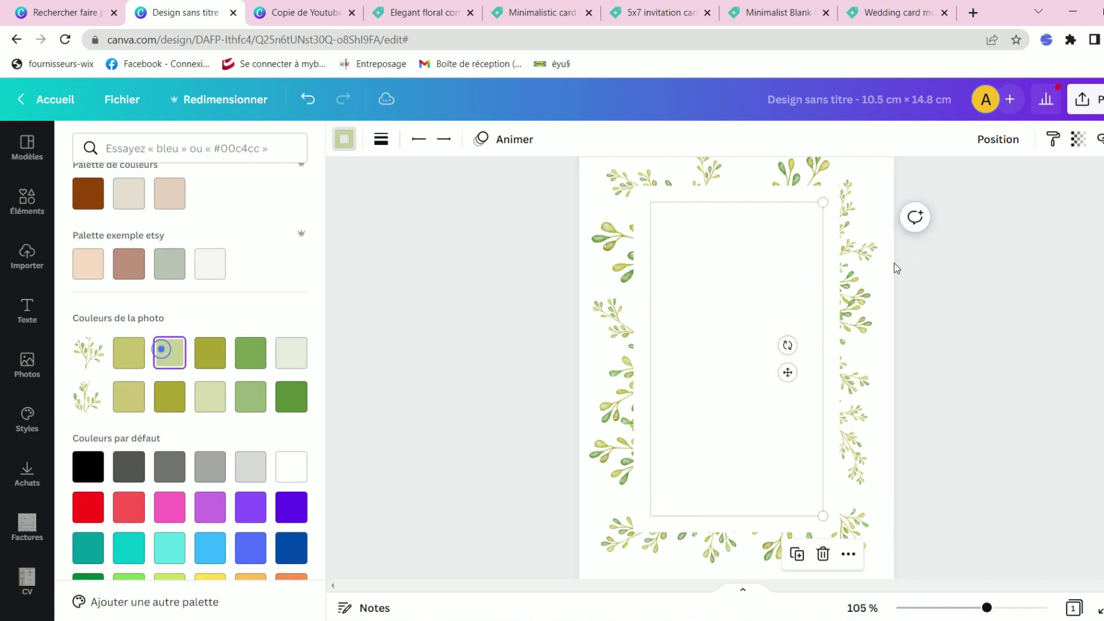
click(966, 260)
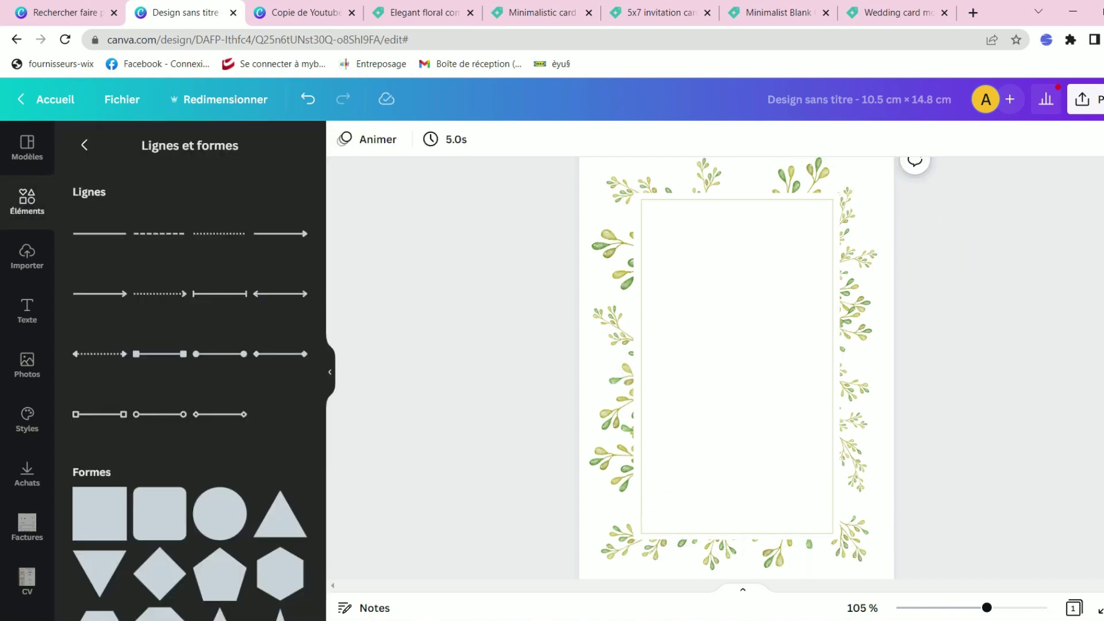
- Add a plain text box in the middle of the frame and set its font to Bellamona
click(85, 145)
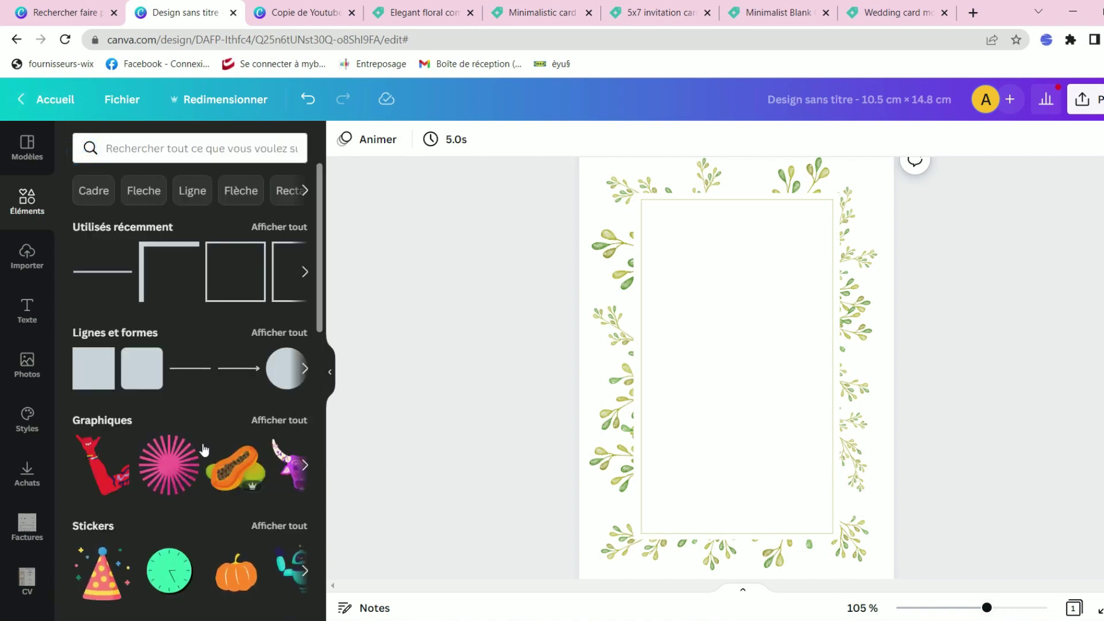
click(30, 311)
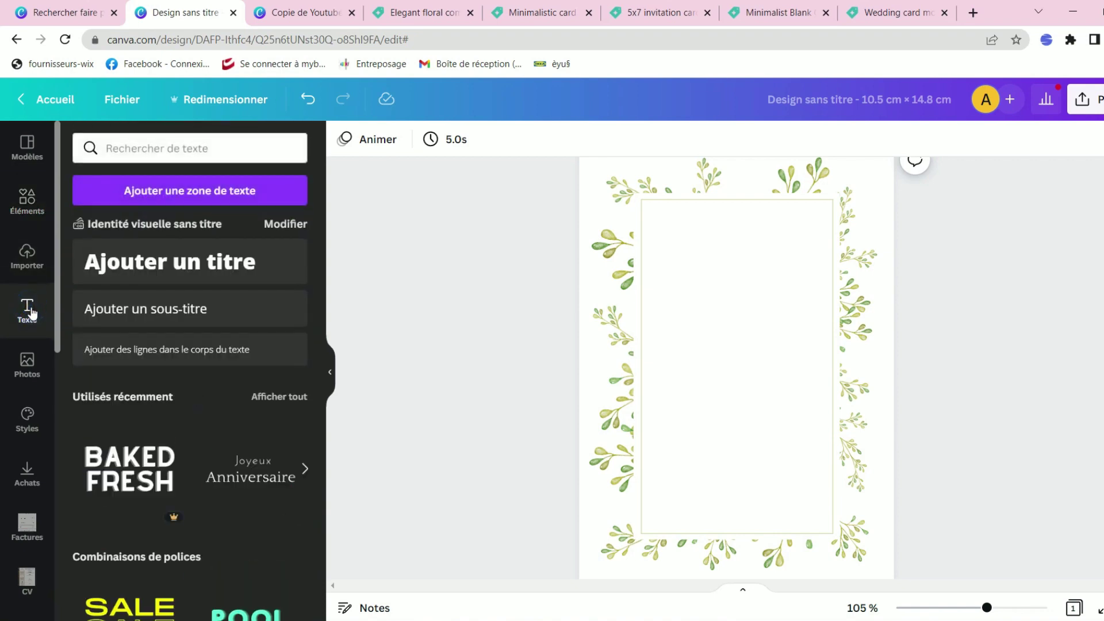
scroll(148, 423, down, 14)
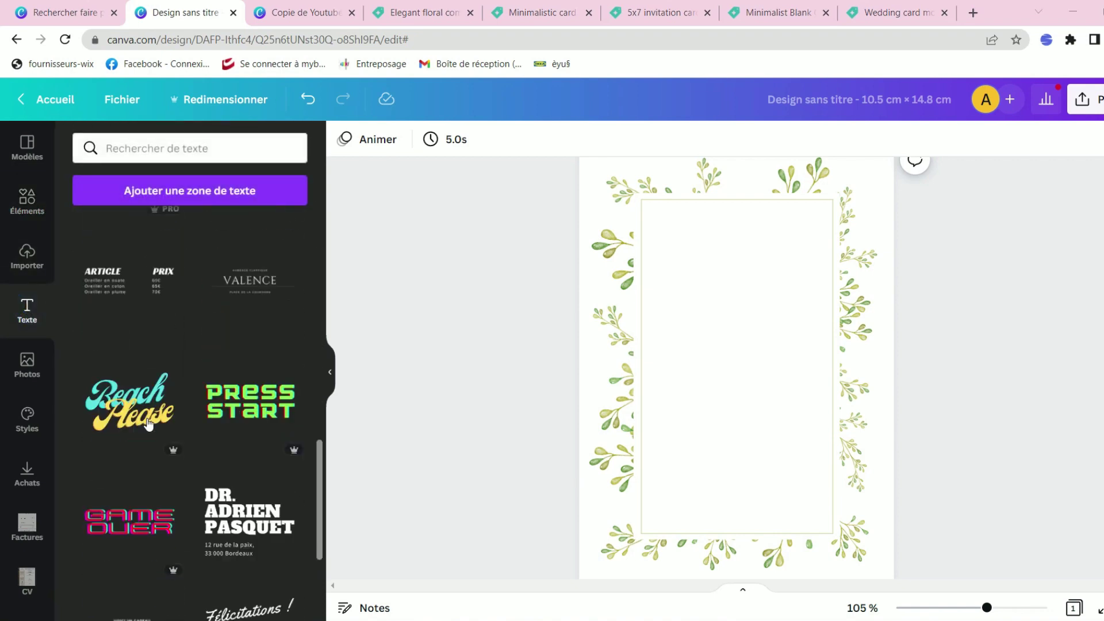
scroll(147, 424, down, 3)
scroll(148, 424, up, 6)
scroll(148, 424, down, 10)
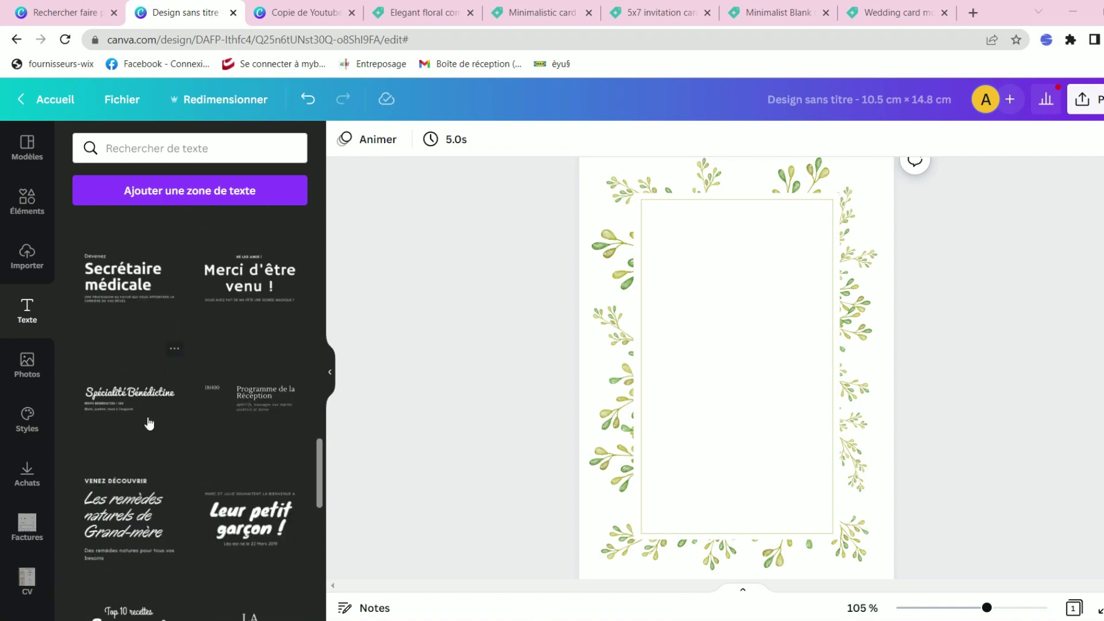
scroll(149, 424, up, 6)
click(170, 191)
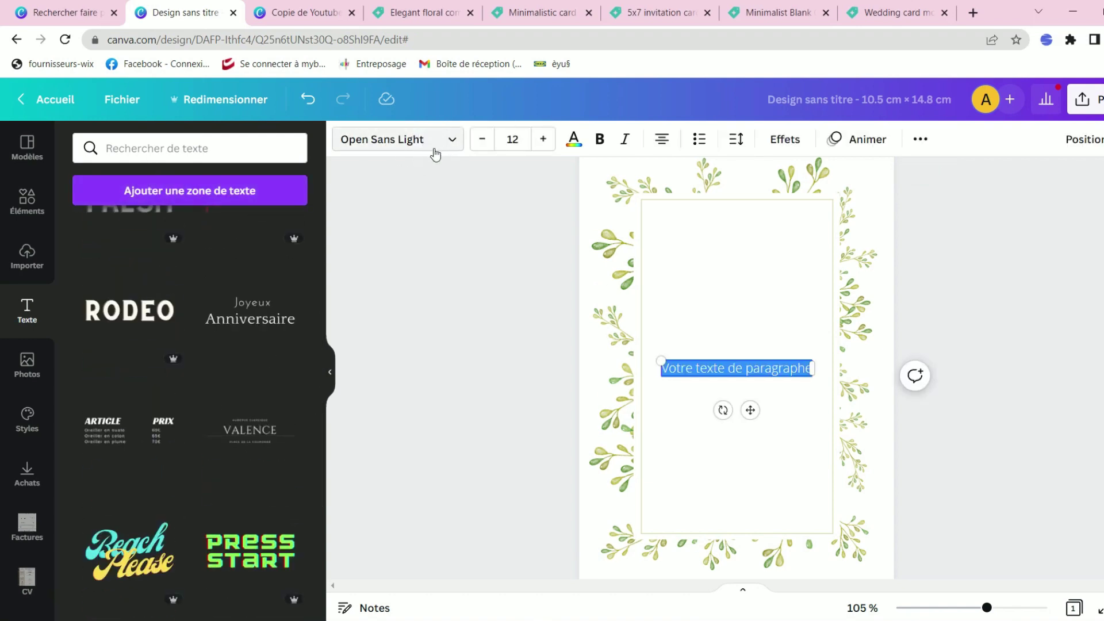
click(455, 141)
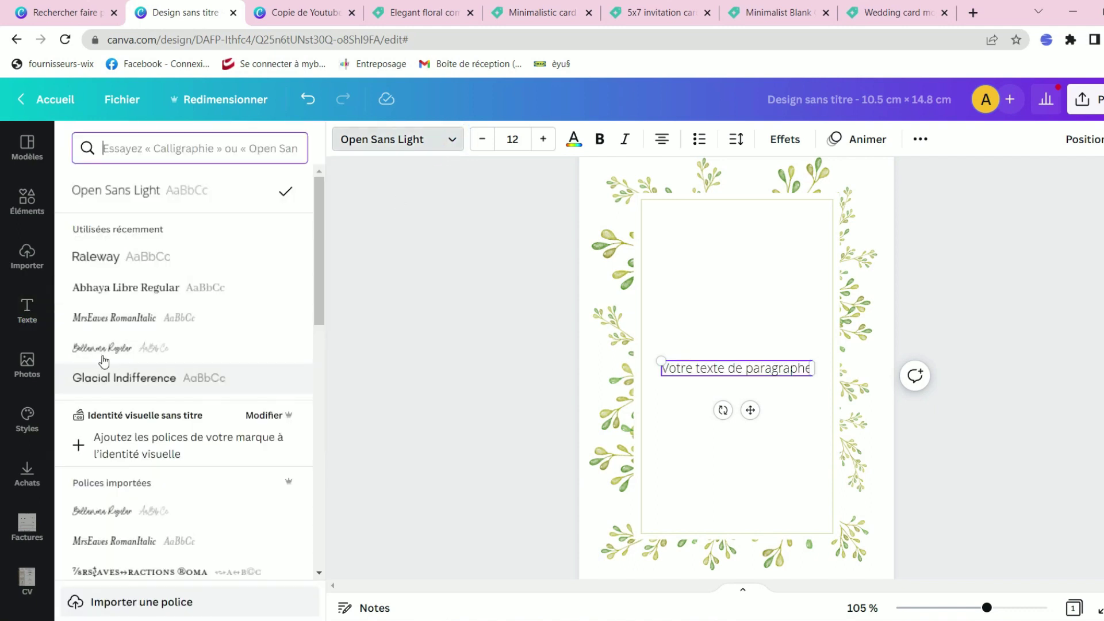
click(146, 349)
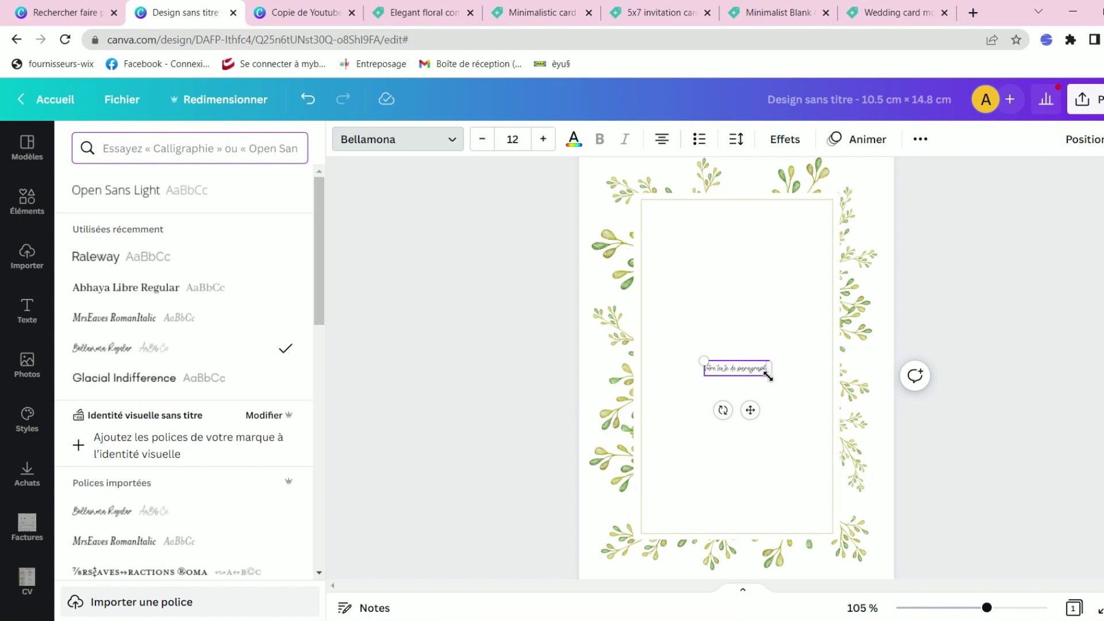
- Replace the placeholder text with the bride's first name, enlarge it to size 61 and place it in the frame's upper part
drag(768, 376, 846, 396)
key(Return)
key(BackSpace)
text(Amélie)
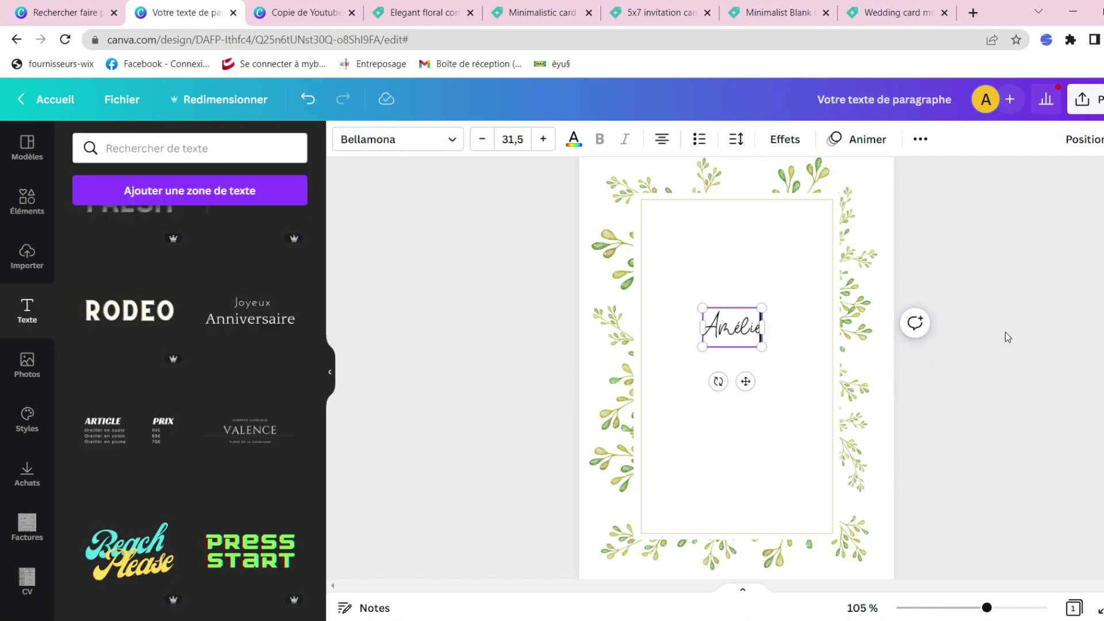
drag(762, 346, 745, 381)
click(965, 295)
- Duplicate the name text to add "&" and the groom's first name as separate texts below it
key(ctrl+d)
double_click(725, 385)
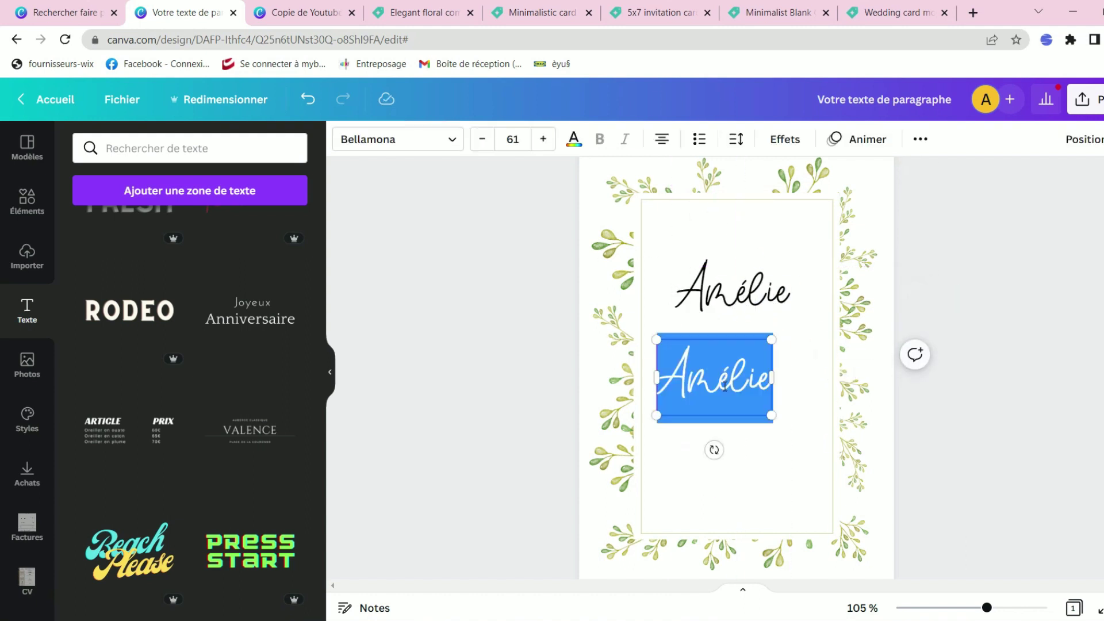
text(& Marc)
- Select the three texts of the couple's names and recolour them green
click(752, 303)
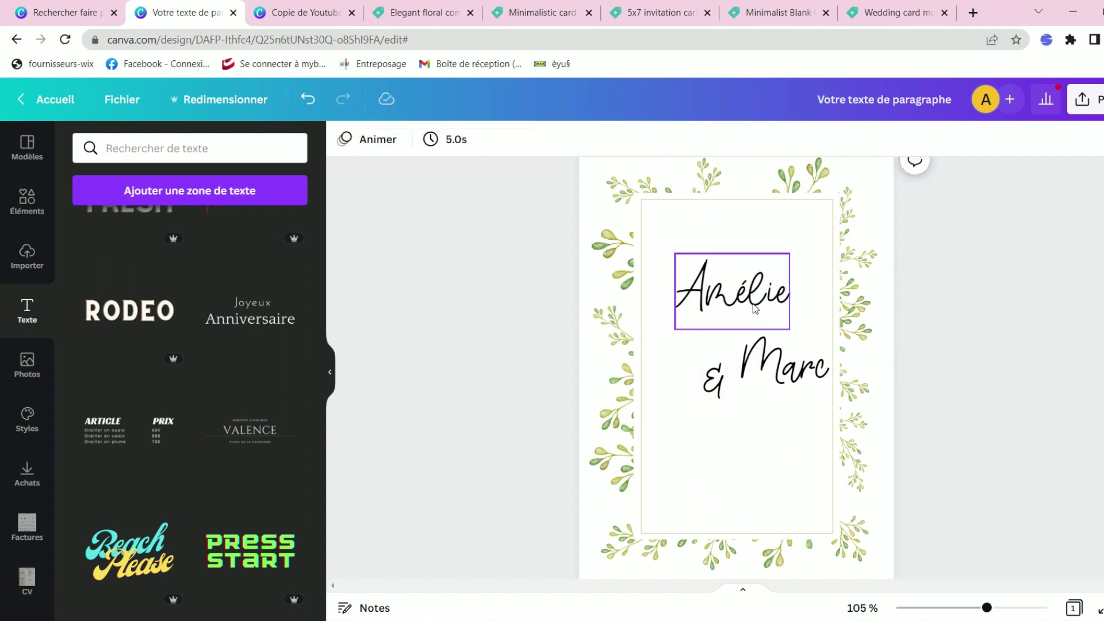
key(ctrl+a)
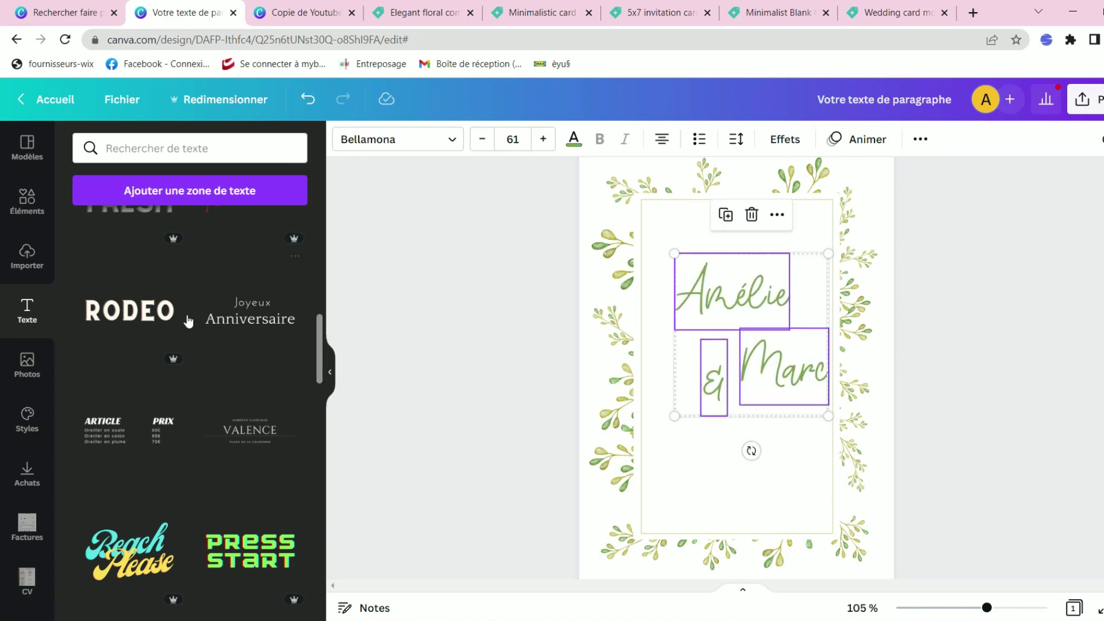
- Examine the document, brand and photo colour palettes available for the bride's first name text
click(1077, 238)
click(742, 298)
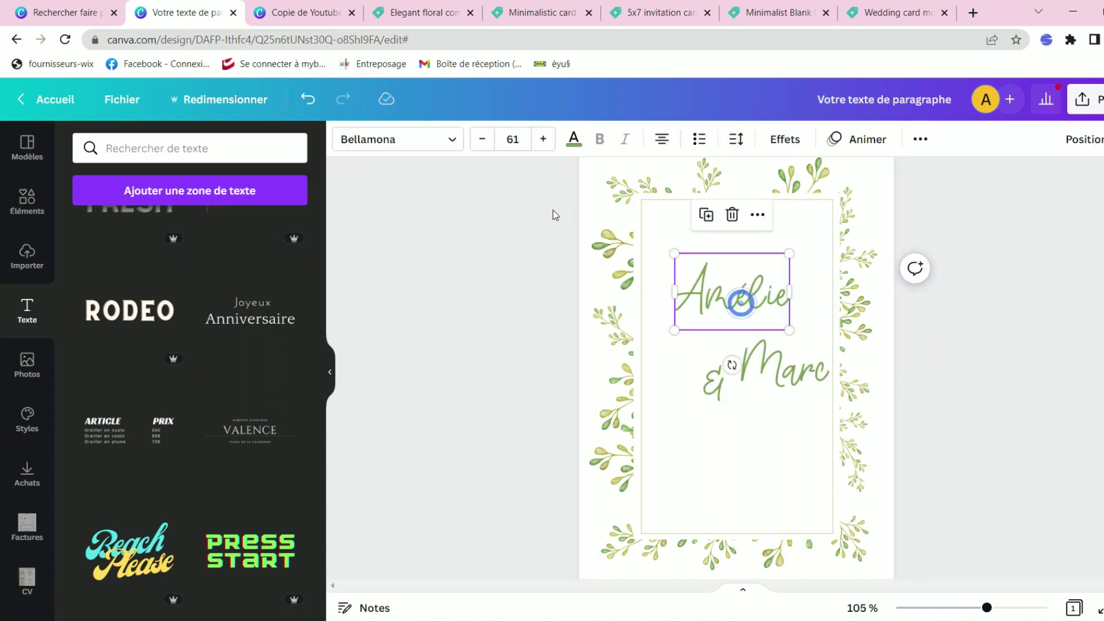
click(574, 140)
click(131, 219)
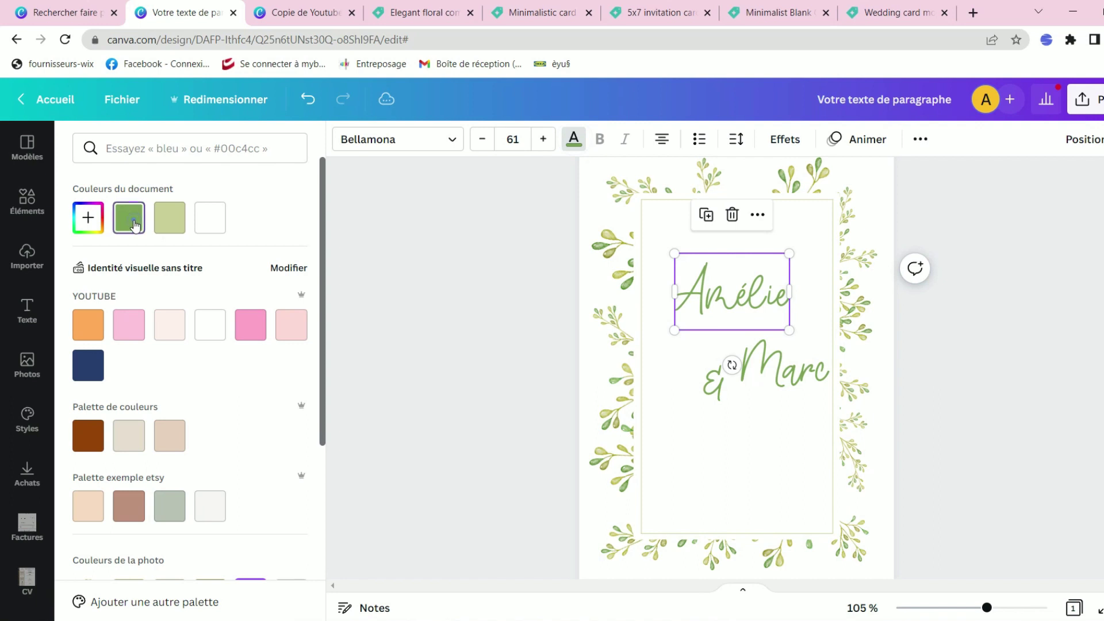
scroll(173, 388, down, 5)
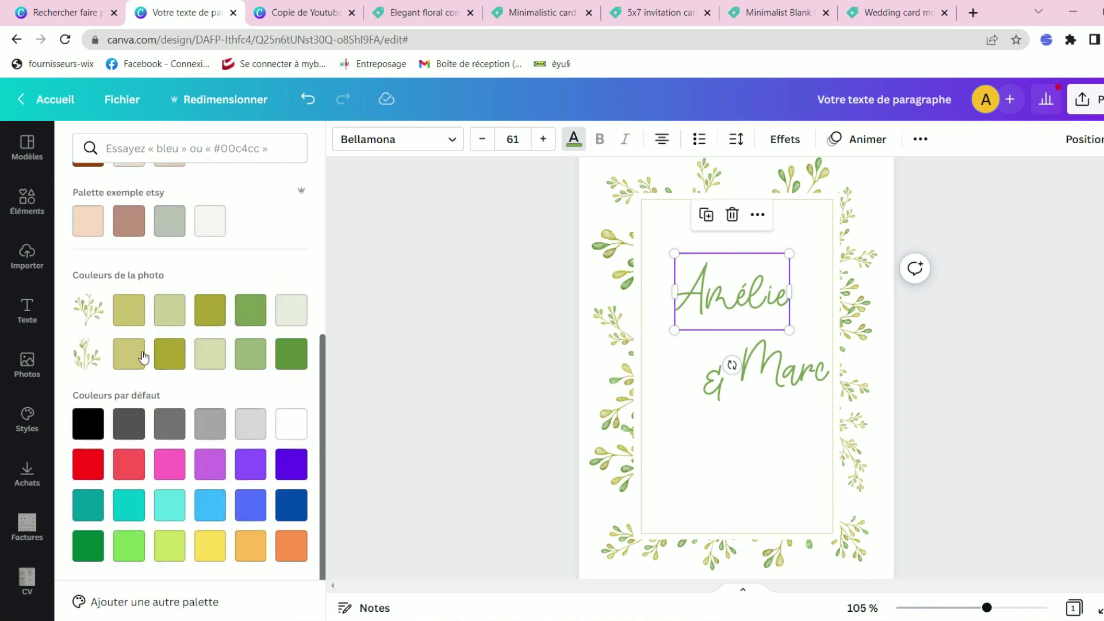
- Arrange the couple's names compactly on two lines, with "&" before the groom's name, and centre them in the frame's upper half
drag(730, 291, 721, 266)
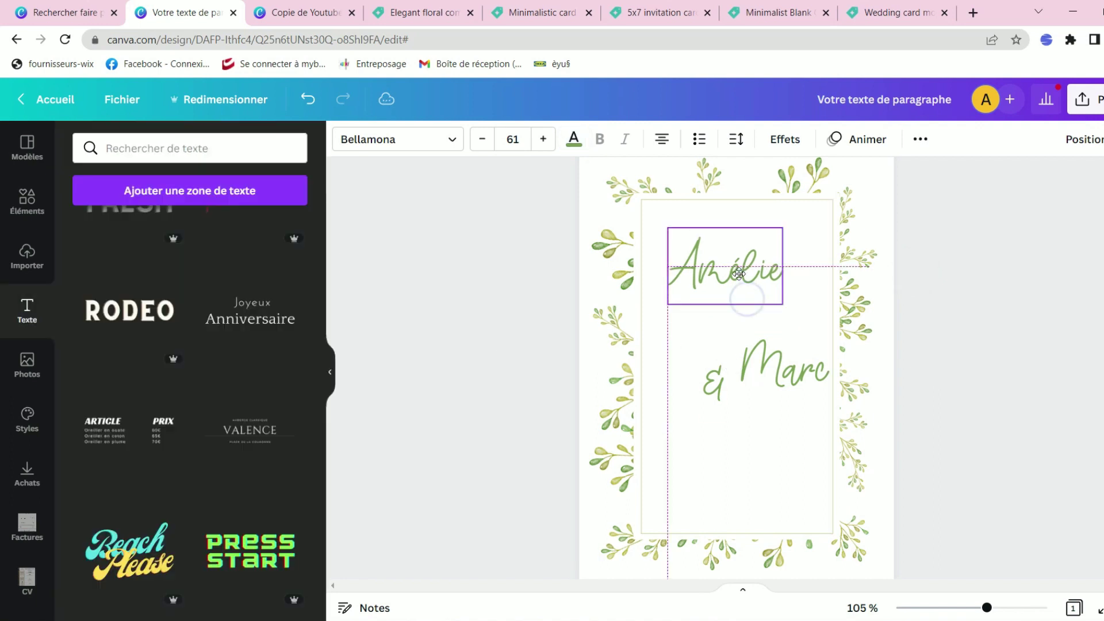
drag(774, 367, 756, 315)
drag(714, 384, 768, 299)
click(924, 241)
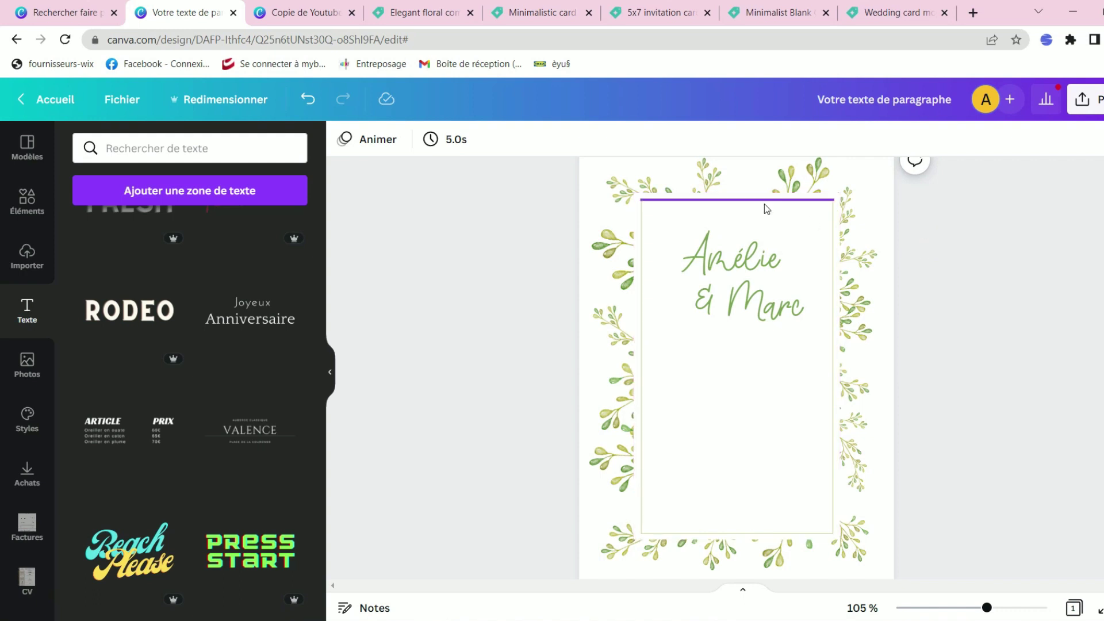
drag(764, 204, 783, 322)
click(998, 249)
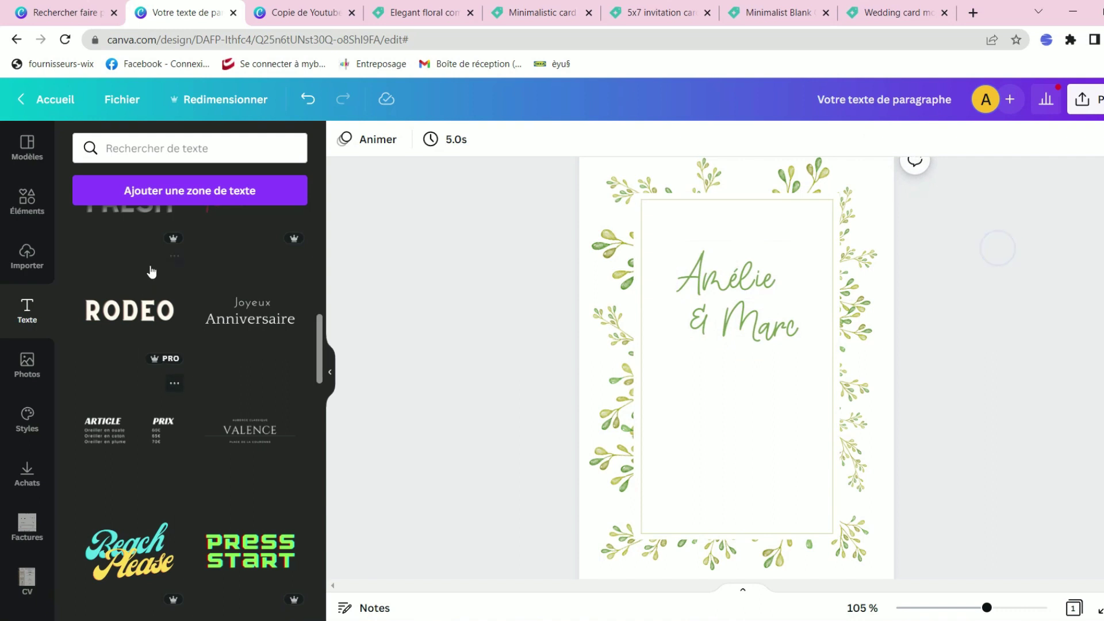
- Add a text box reading "Vous êtes invités au mariage de" in Glacial Indifference and colour it the document's green
click(166, 196)
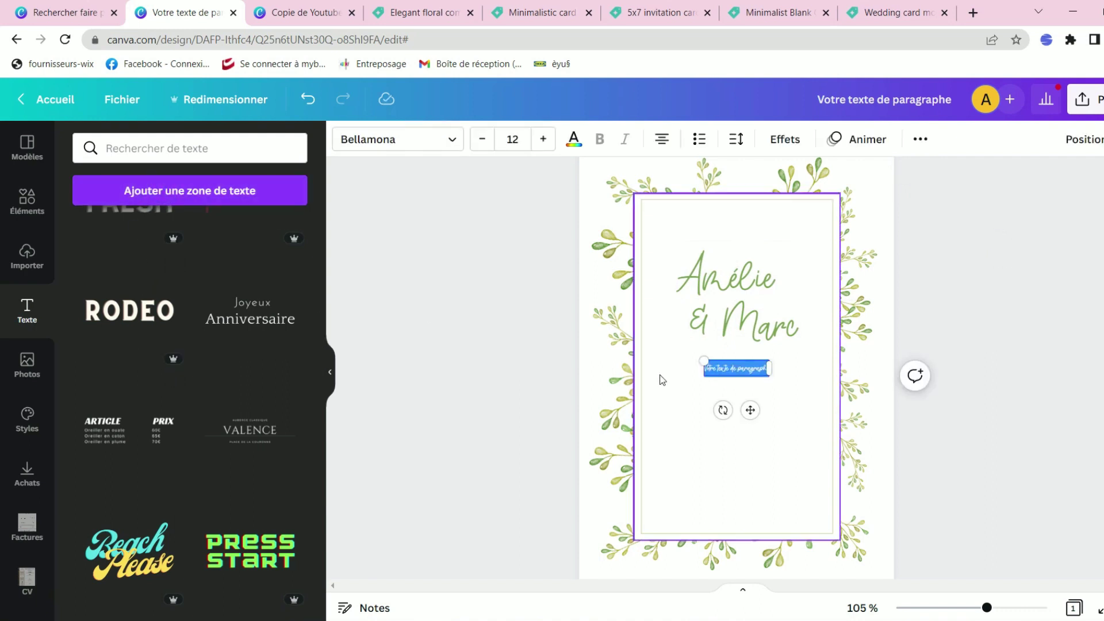
key(ctrl+v)
click(396, 140)
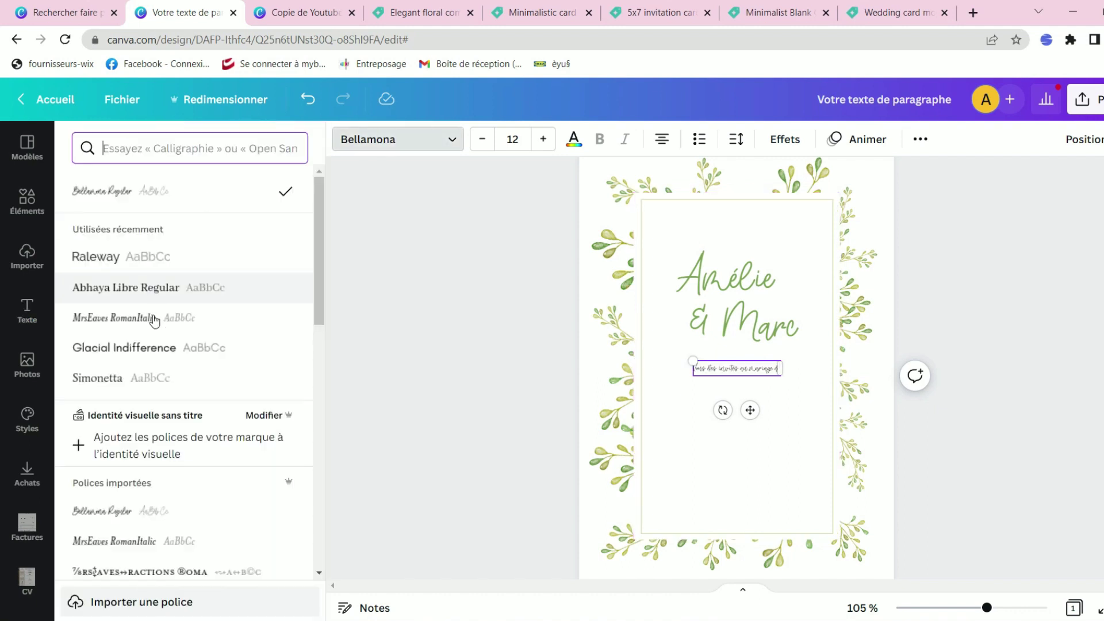
click(147, 351)
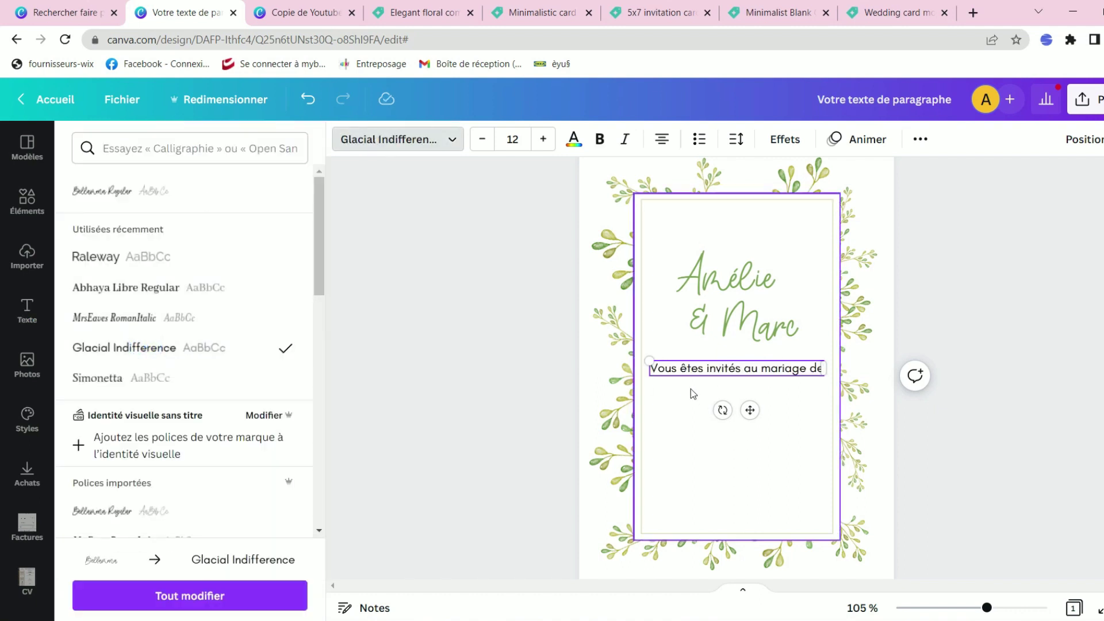
triple_click(695, 369)
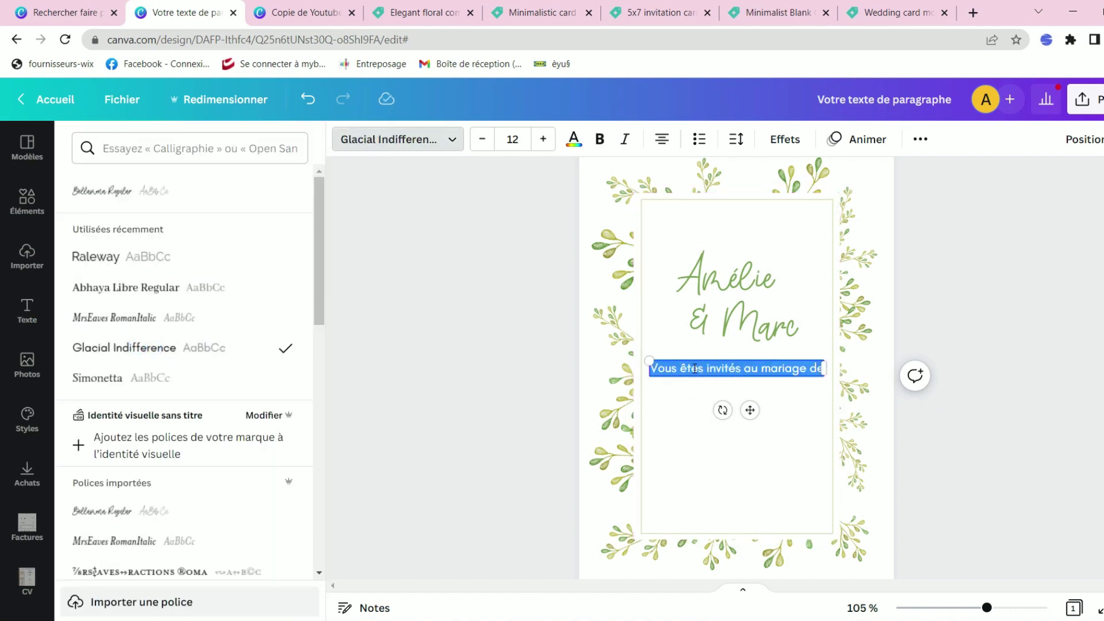
click(575, 143)
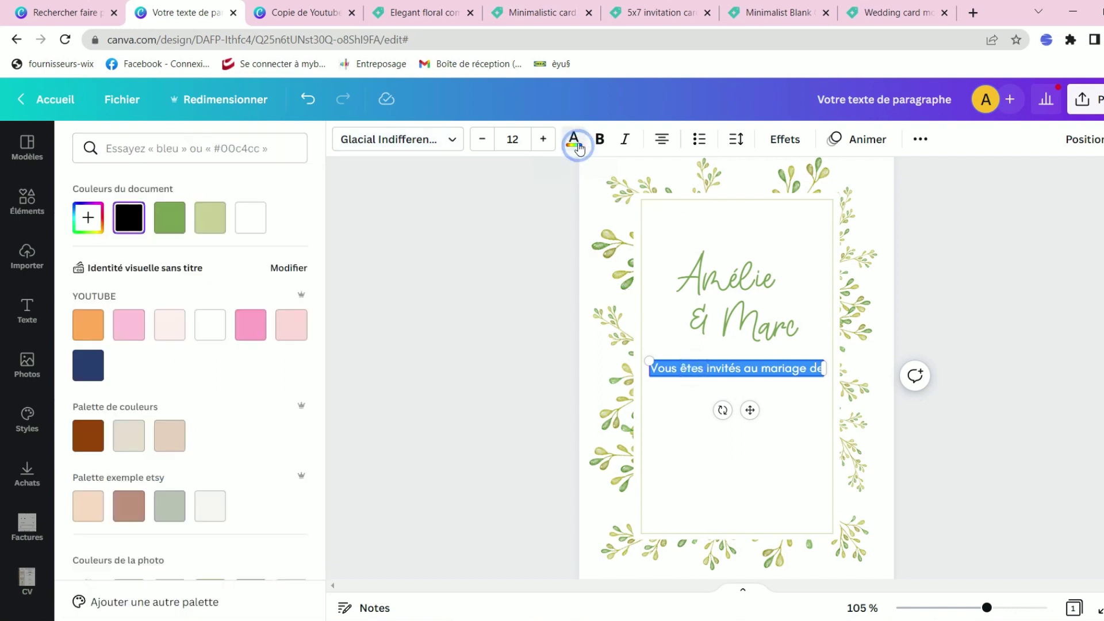
click(173, 228)
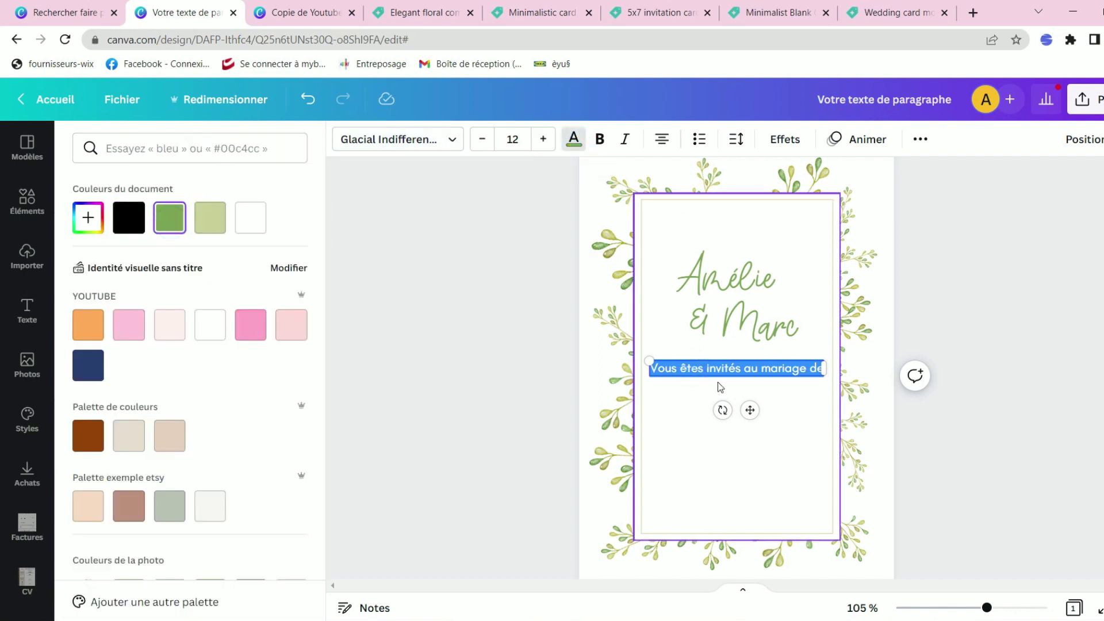
click(813, 398)
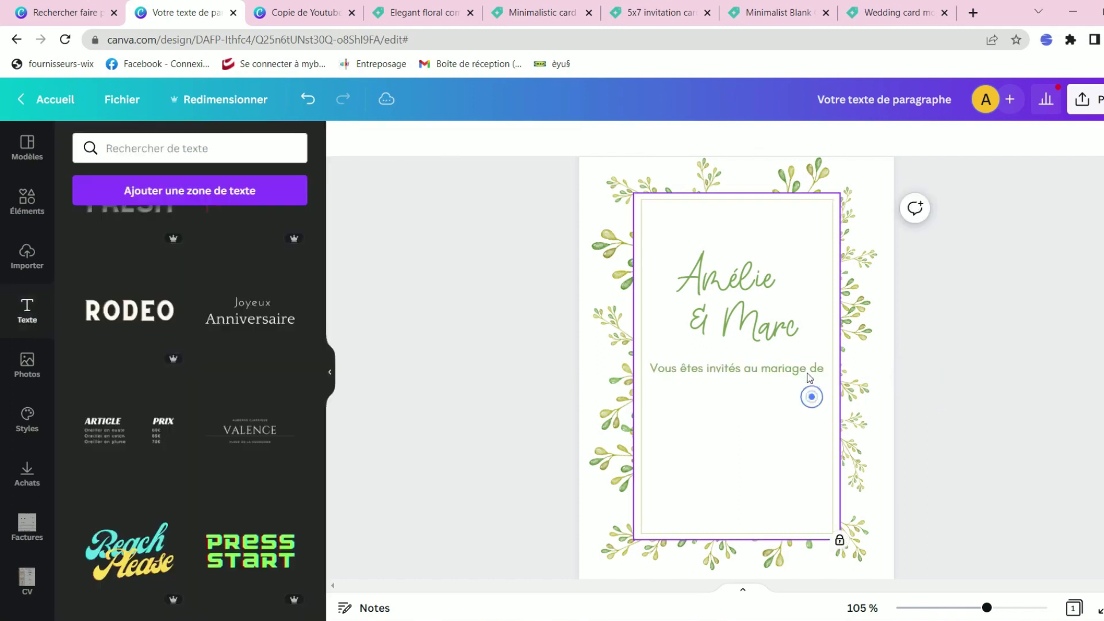
- Shrink the invitation line to size 8, centre it above the couple's names and shift the names slightly lower
click(805, 369)
drag(805, 368, 698, 347)
click(1008, 197)
drag(730, 296, 733, 305)
click(1001, 246)
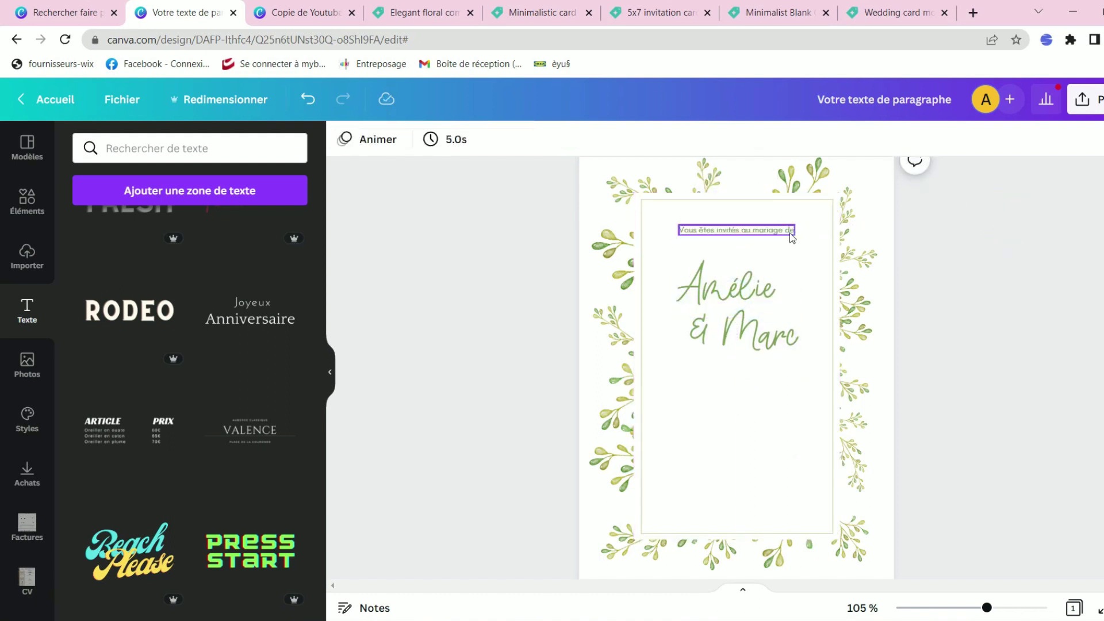
drag(787, 231, 786, 231)
click(969, 225)
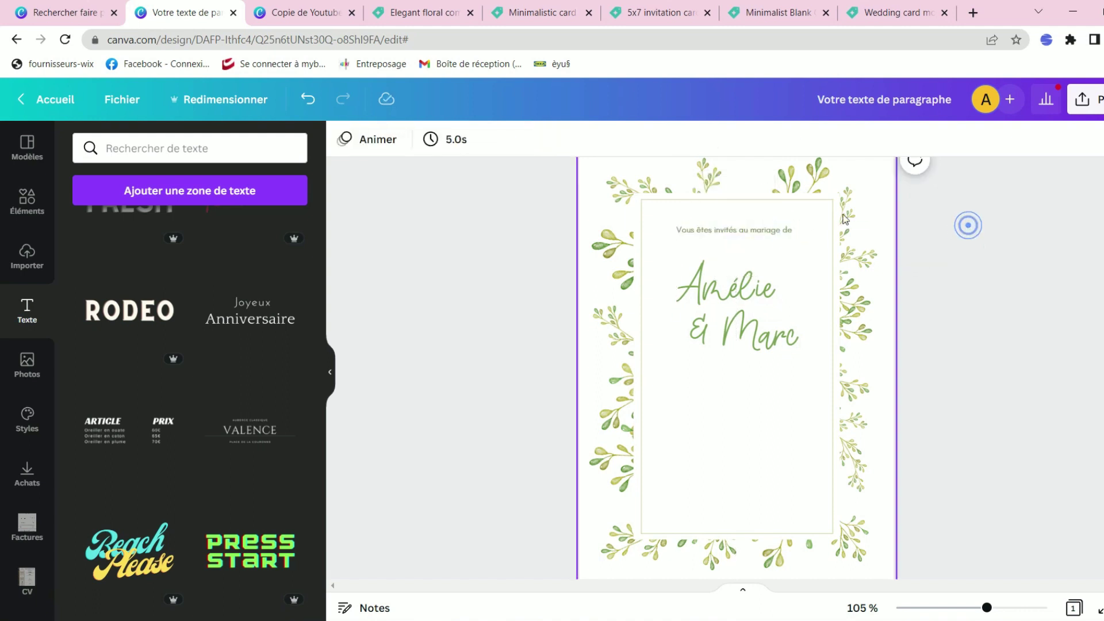
- Convert the invitation line above the names to uppercase
double_click(776, 233)
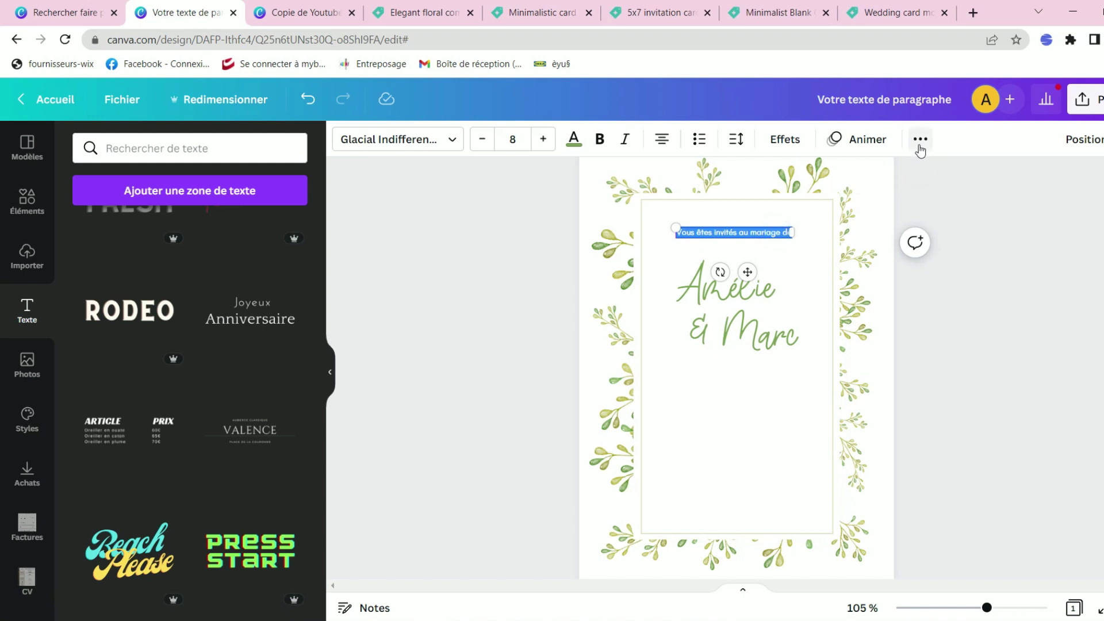
click(921, 141)
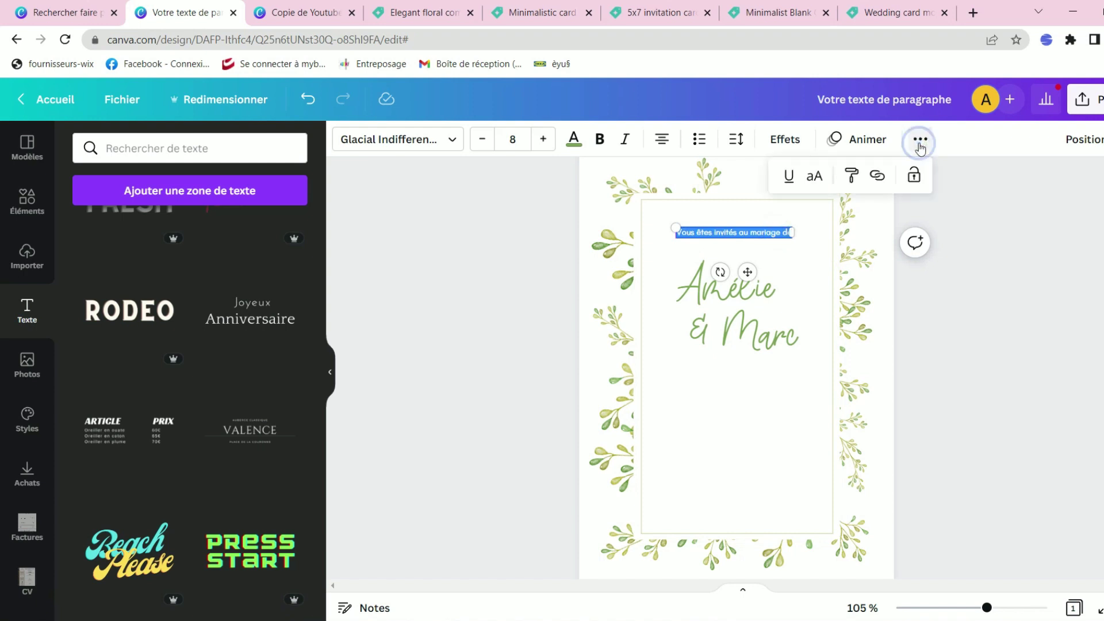
click(814, 176)
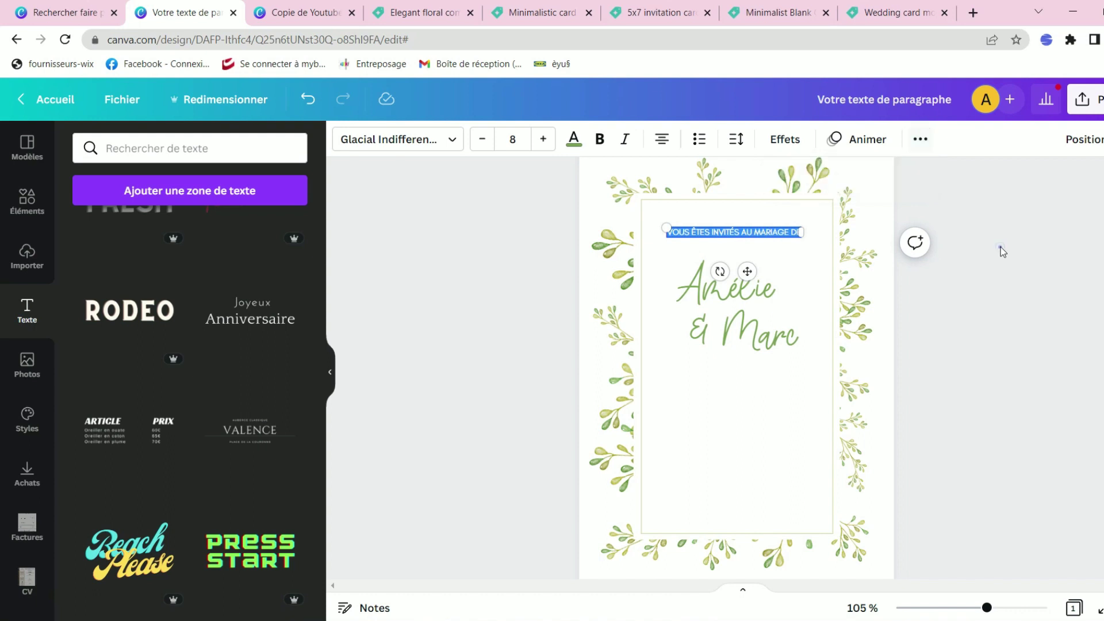
- Duplicate the invitation line below the names and replace the copy's text with "LE 23 SEPTEMBRE 2024"
drag(777, 234, 775, 380)
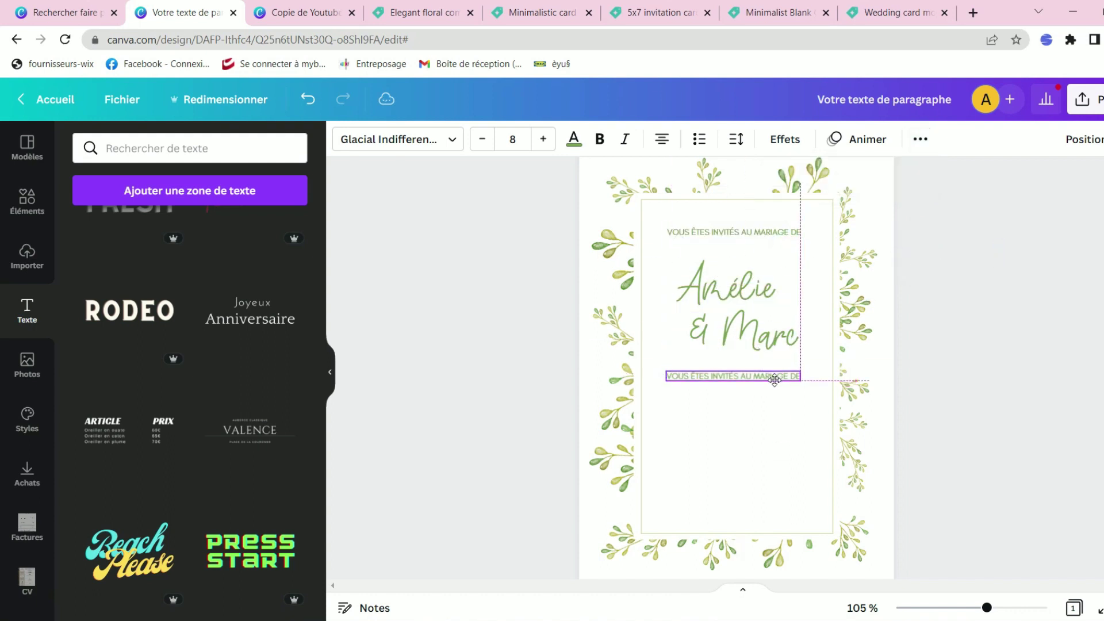
key(Return)
text(LE 23 SEPTEMBRE 2024)
click(1001, 316)
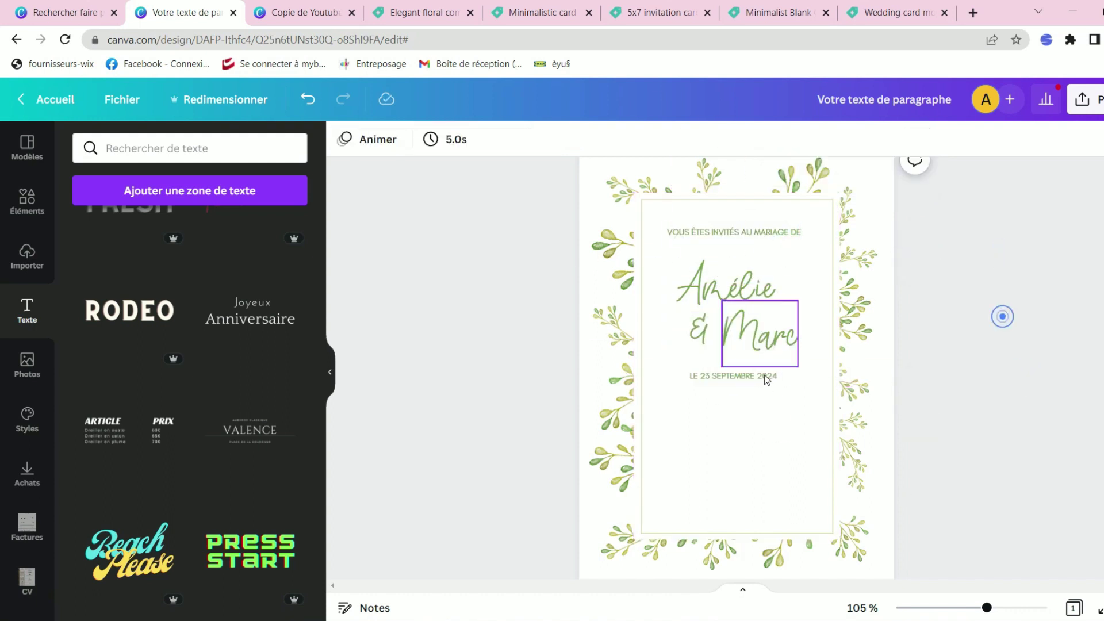
- Reduce the size of the invitation line and centre it above the names again
click(799, 231)
drag(804, 225, 790, 228)
click(927, 271)
- Duplicate the date line below itself and replace the copy with "au domaine de Corrière pour un vin d'honneur suivi d'un buffet chaud"
drag(736, 384, 748, 409)
double_click(748, 411)
text(au domaine de Corrière)
scroll(917, 173, up, 5)
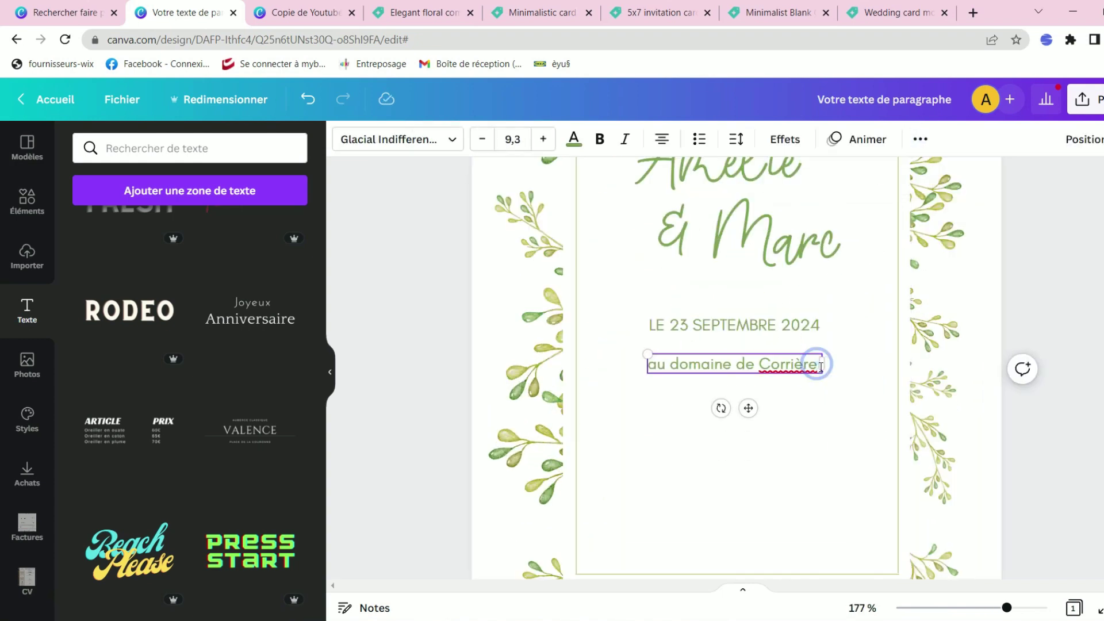
drag(831, 375, 860, 392)
text(pour un vin d'honneur suivi d'un buffet chaud)
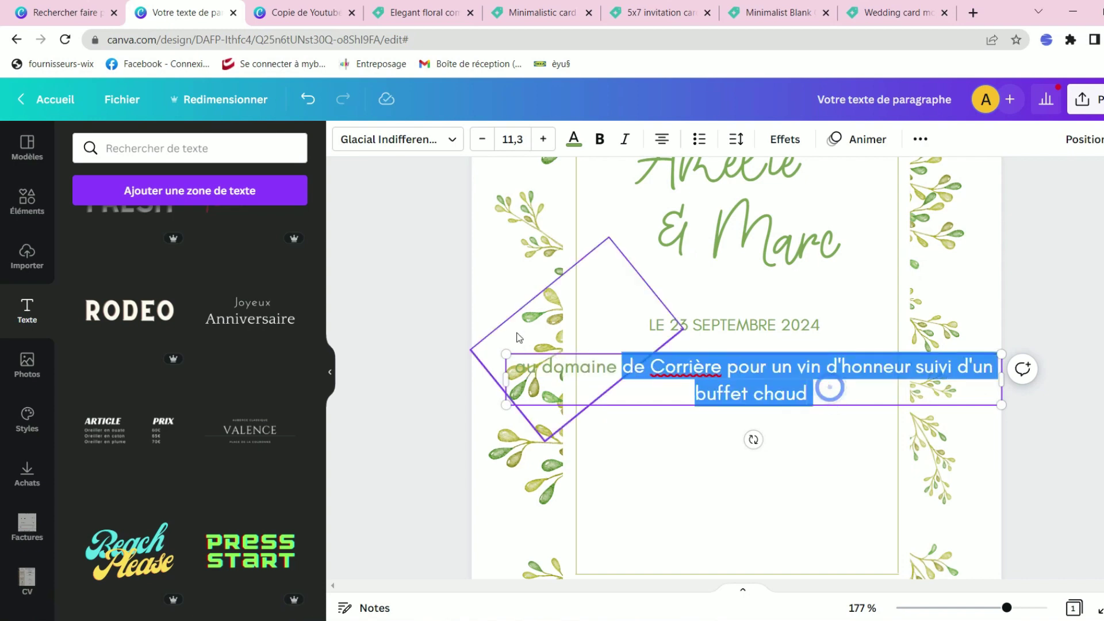
- Fit the venue text box to the frame's width and reduce its font size to 7,3
click(731, 371)
drag(506, 380, 577, 380)
key(ctrl+shift+comma)
key(ctrl+shift+comma)
key(ctrl+shift+comma)
key(ctrl+a)
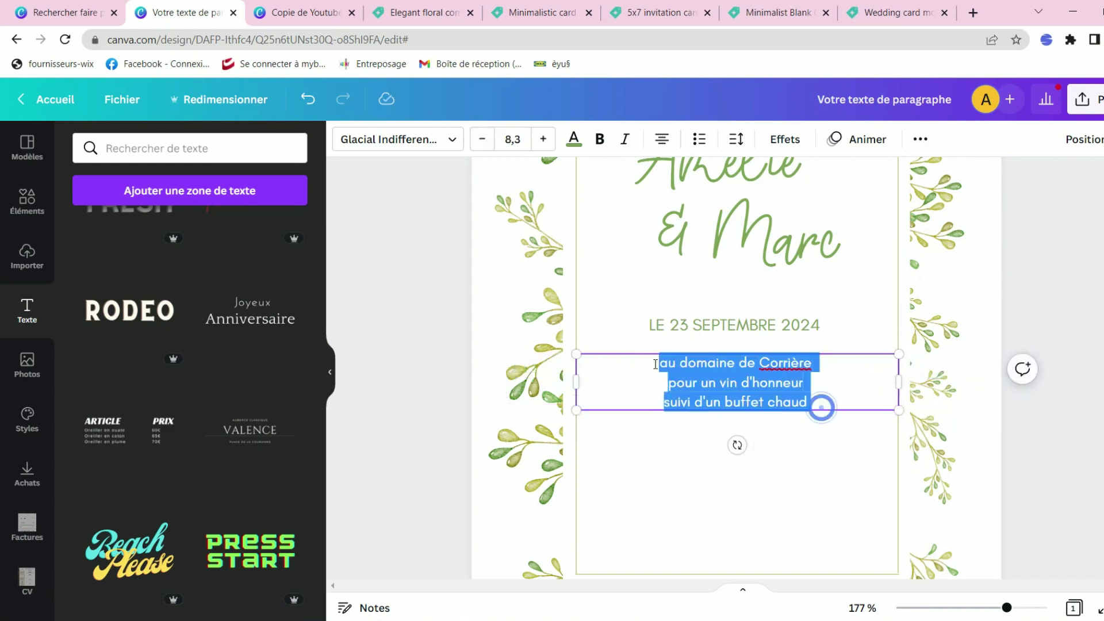
key(ctrl+shift+comma)
- Duplicate the venue text below itself and replace the copy with "Vous êtes attendus à 16h30 pour boire le champagne avec les mariés !" on two lines
click(656, 394)
key(ctrl+d)
double_click(707, 406)
text(Vous êtes attendus à 16h30)
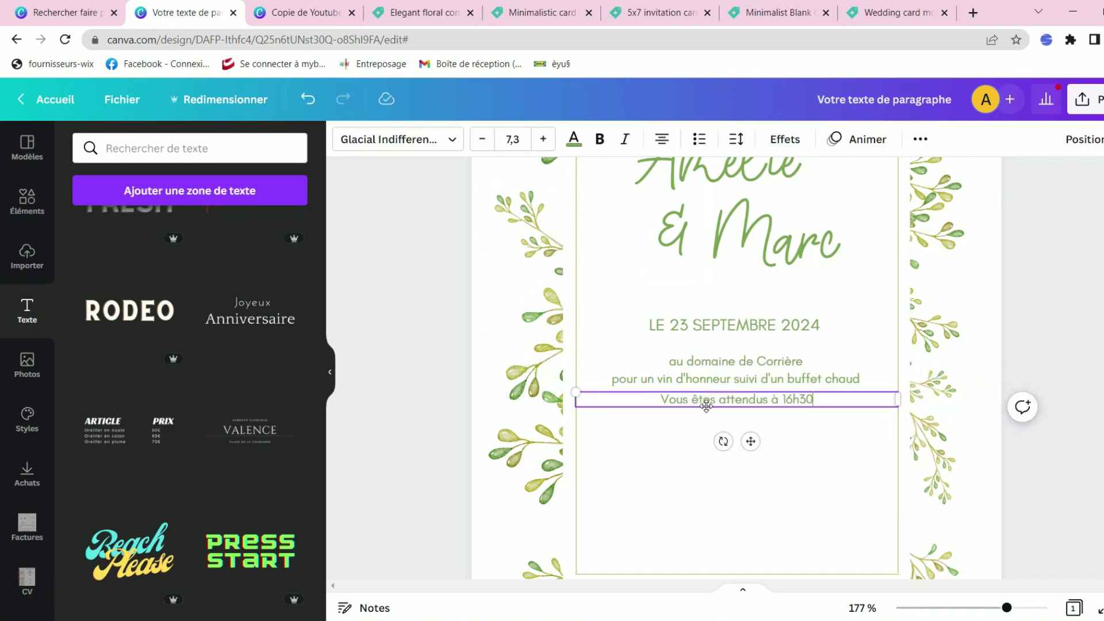
key(Return)
text(pour boire le champagne avec les mariés !)
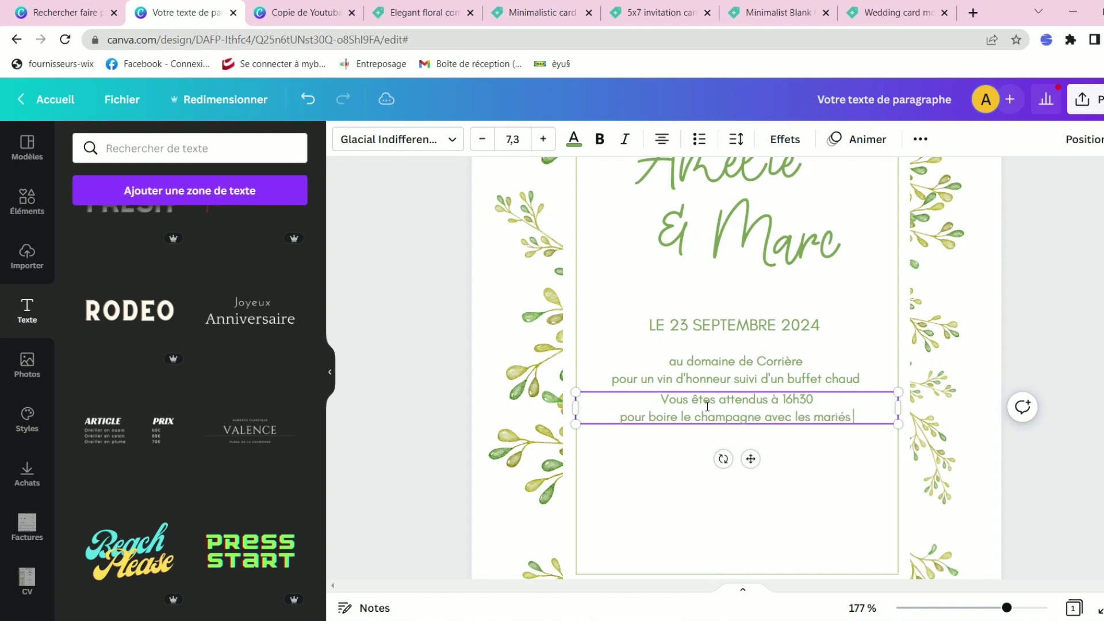
- Duplicate the champagne text into the frame's lower part and replace the copy with "RSVP avant le 10 juillet 2024"
key(ctrl+d)
drag(698, 402, 750, 497)
text(RSVP avant le 10 juillet 2024)
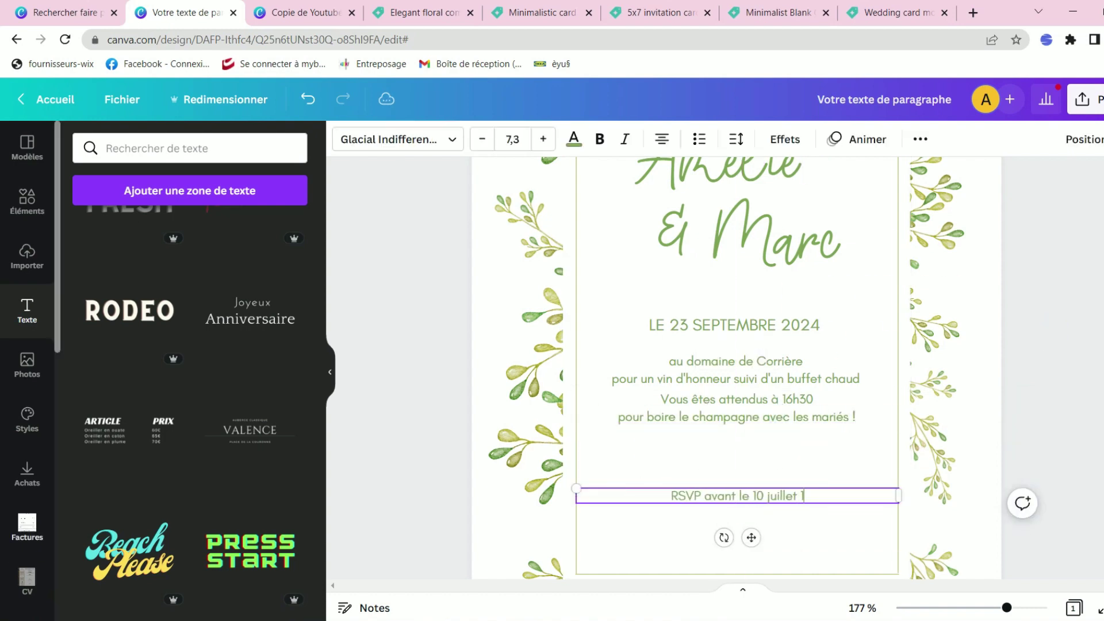
- Convert the RSVP line to uppercase and make it bold
key(ctrl+a)
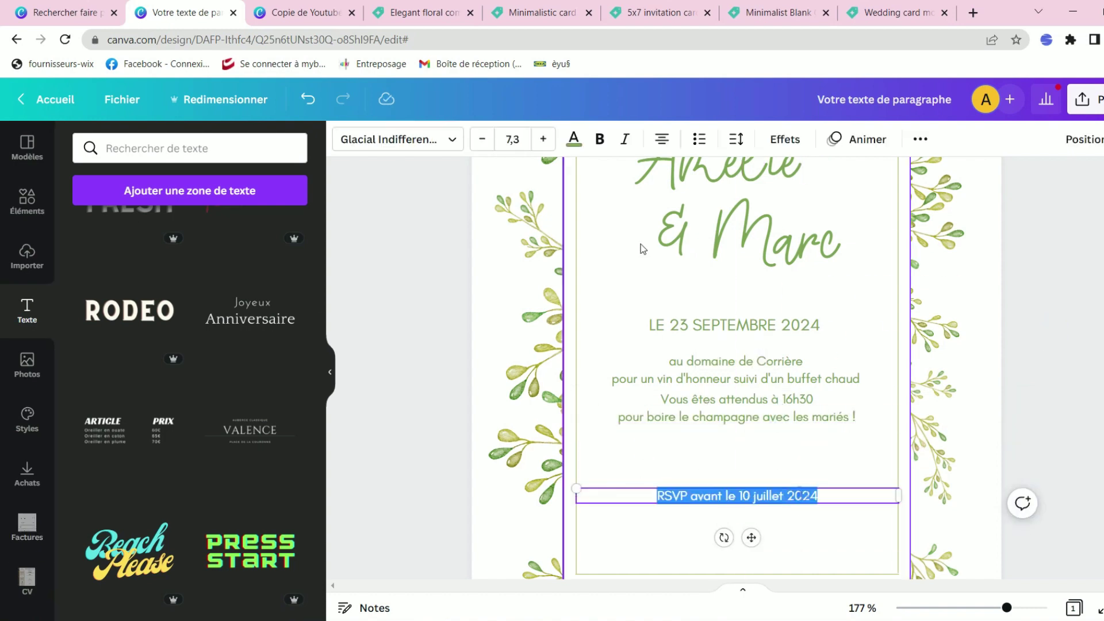
click(921, 139)
click(816, 177)
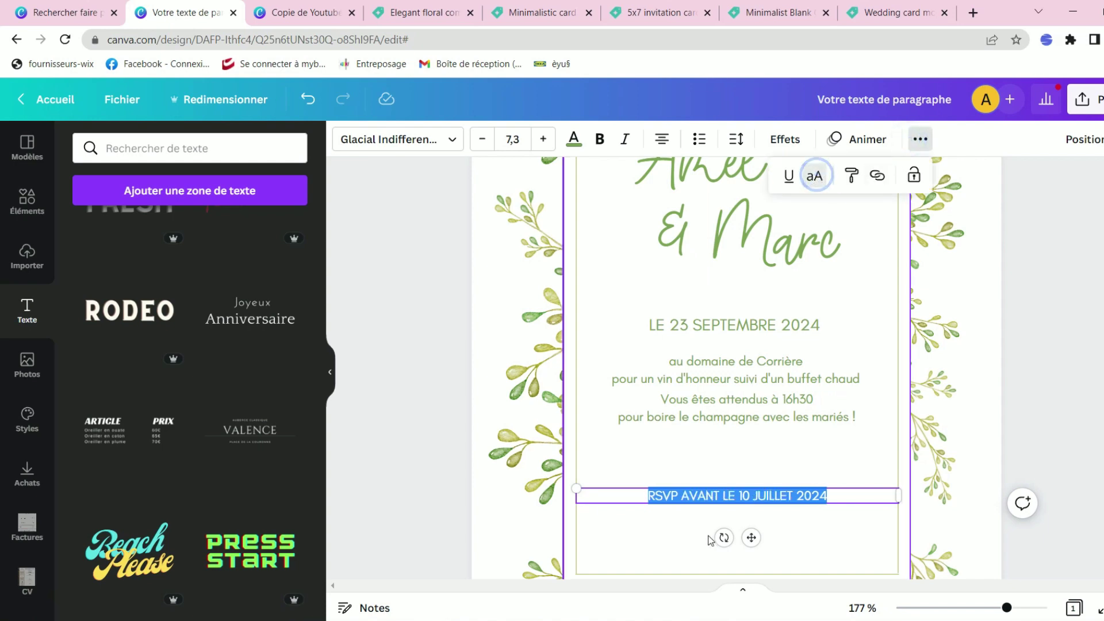
click(601, 142)
click(1073, 382)
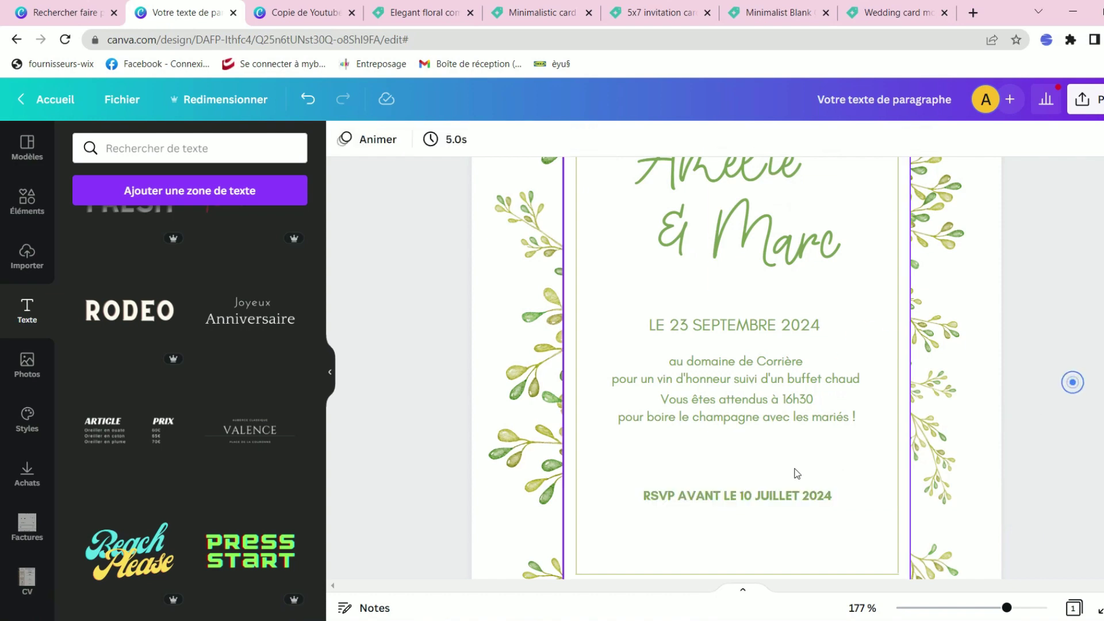
- Move the venue and champagne texts slightly lower to widen the gap beneath the date
scroll(794, 460, up, 2)
ctrl+scroll(756, 432, down, 3)
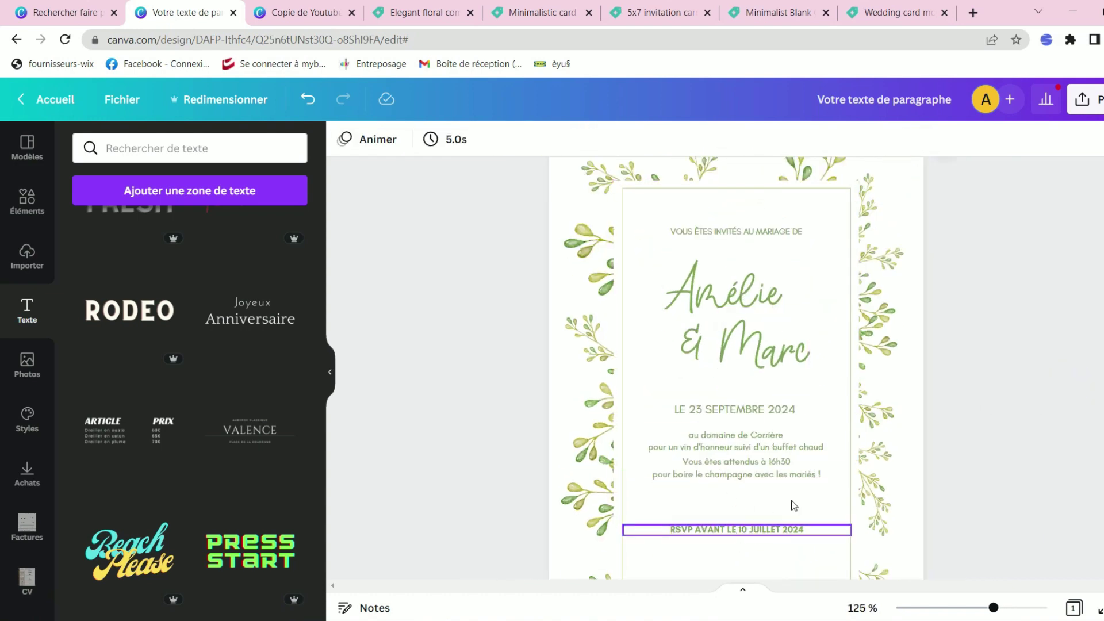
ctrl+scroll(1004, 354, down, 2)
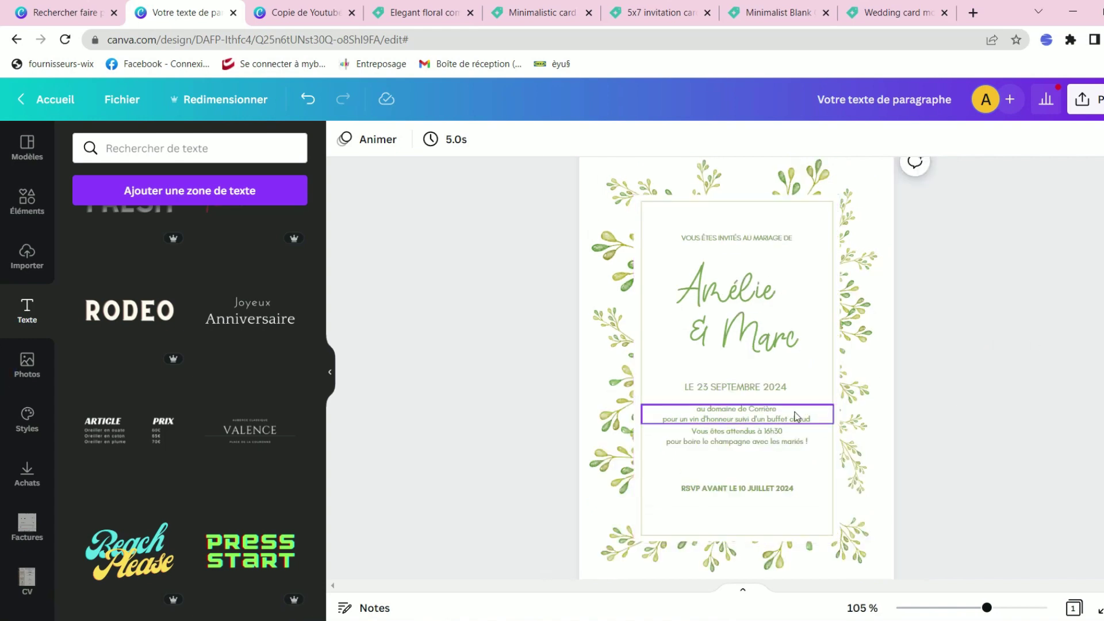
drag(796, 415, 796, 421)
click(1089, 374)
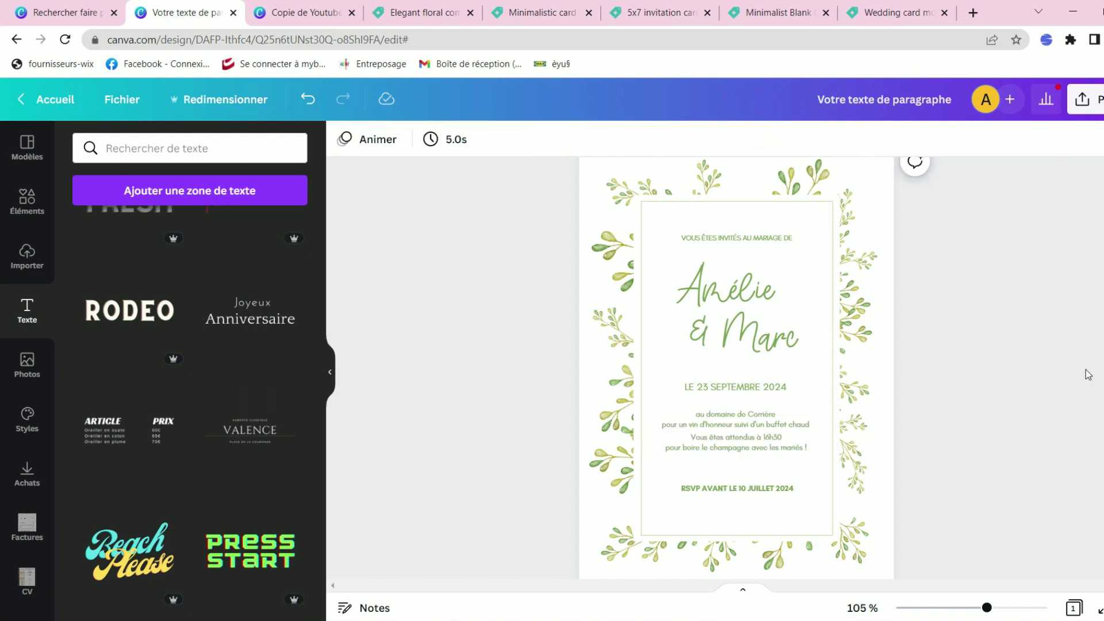
- Open the download settings of the invitation and review the available file types
scroll(1089, 375, down, 1)
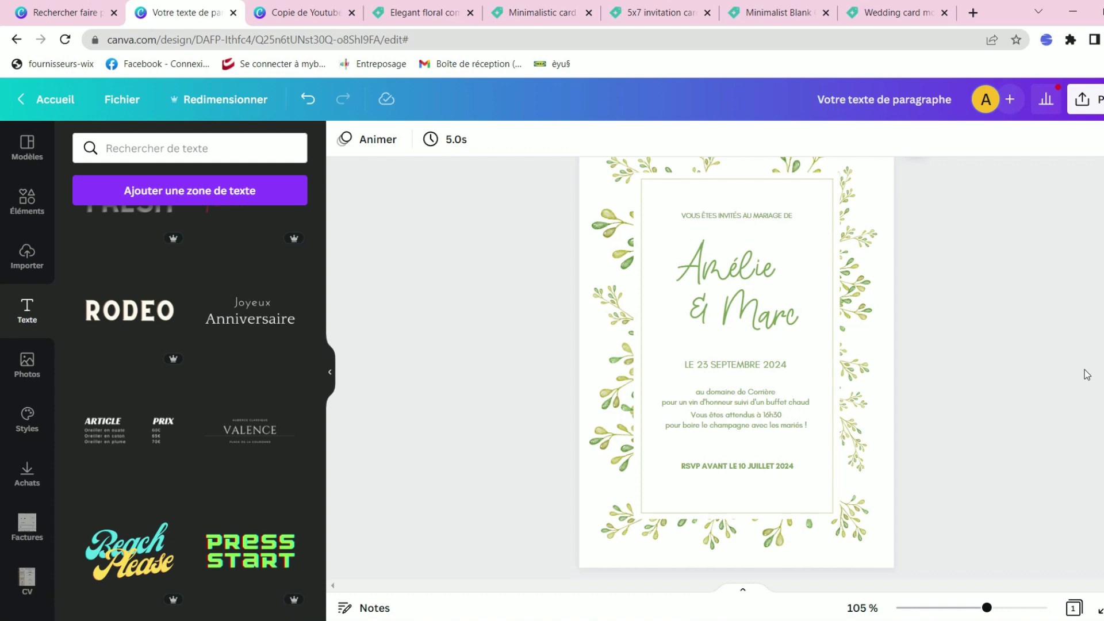
scroll(1086, 376, up, 3)
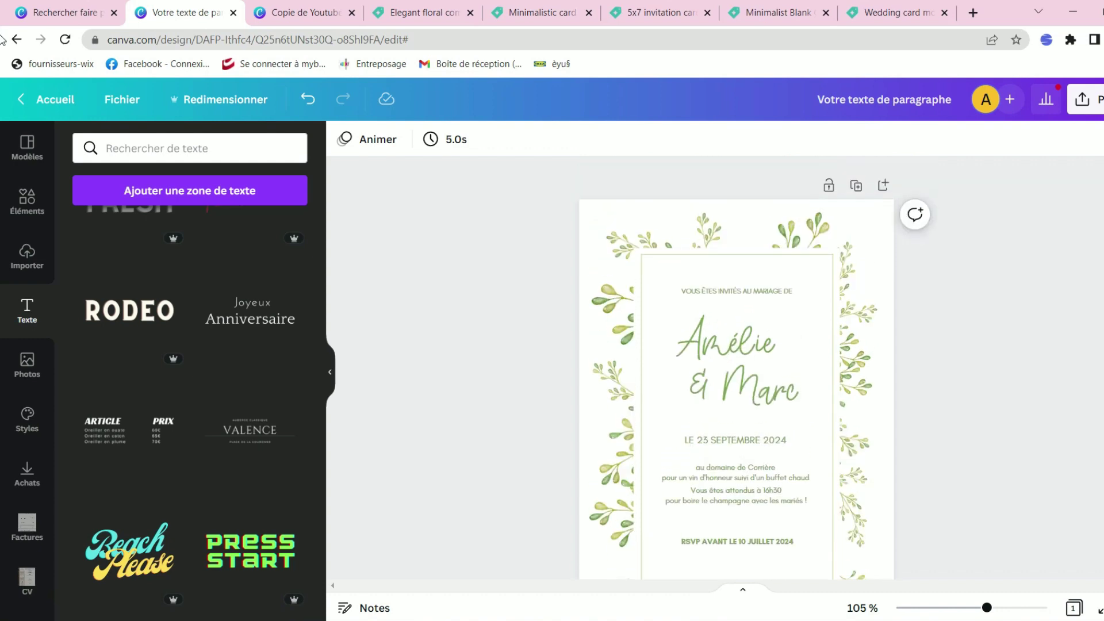
click(1088, 99)
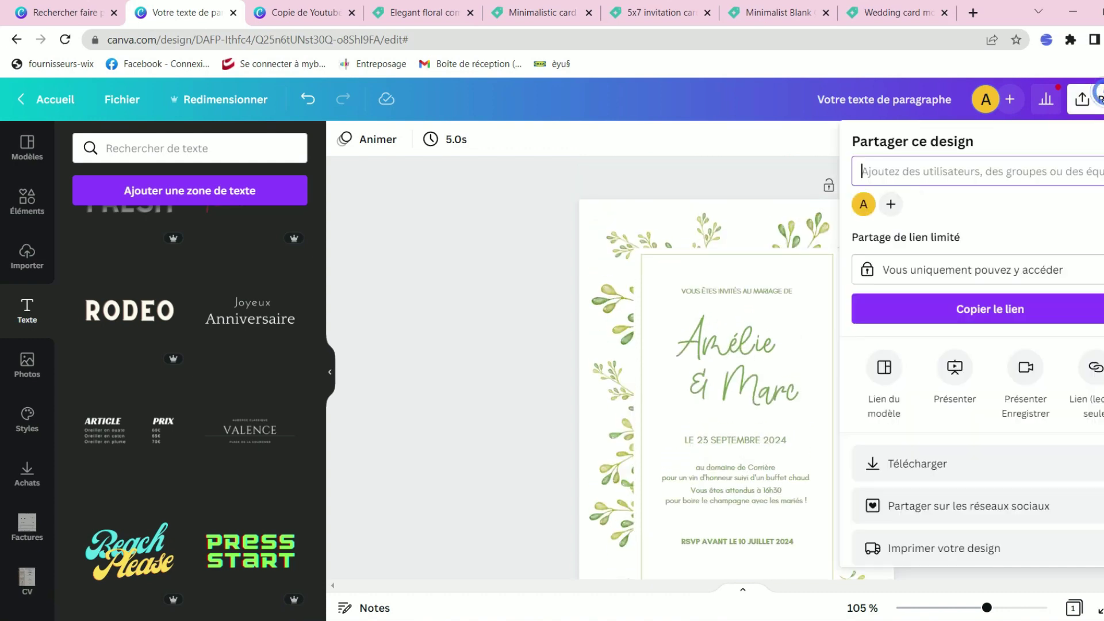
click(1001, 469)
click(987, 208)
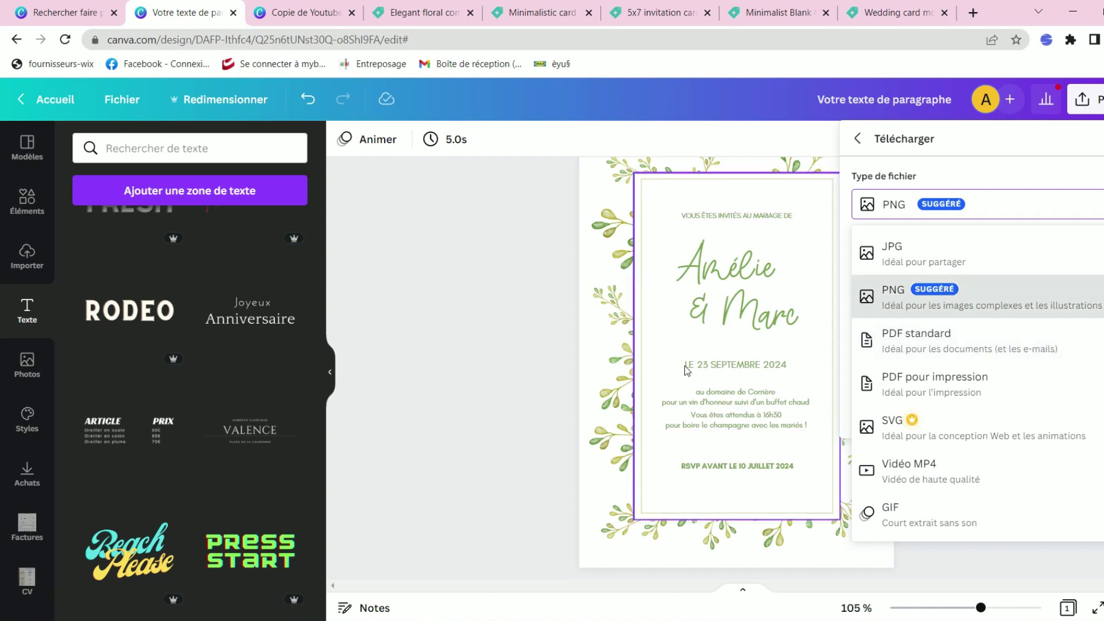
click(445, 333)
- Look over the design's options for sharing, downloading and printing
click(1085, 99)
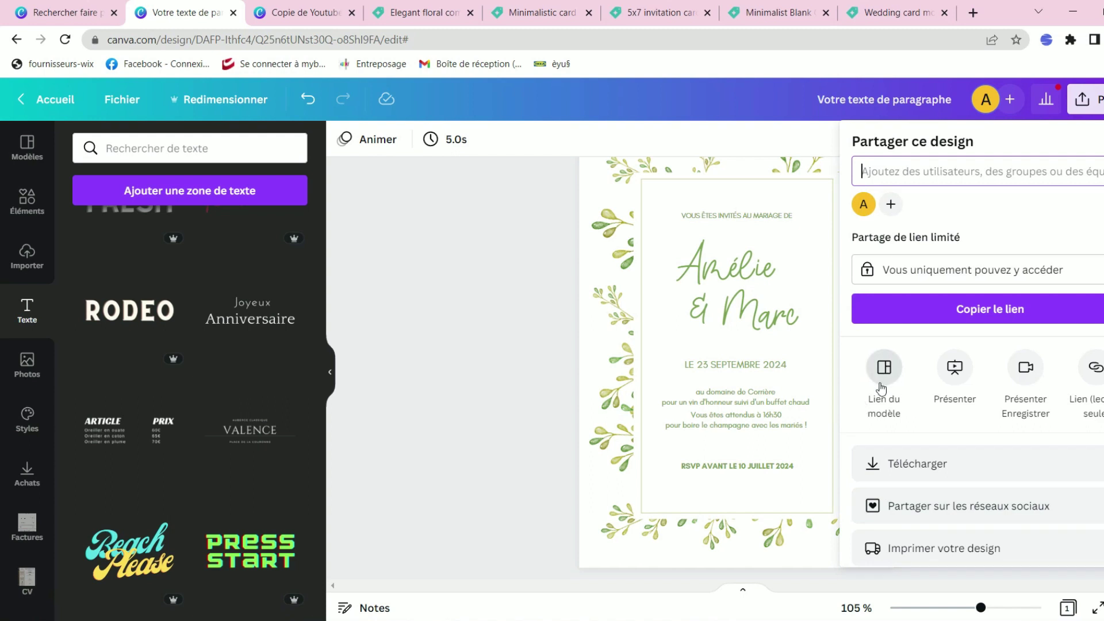
scroll(882, 390, down, 1)
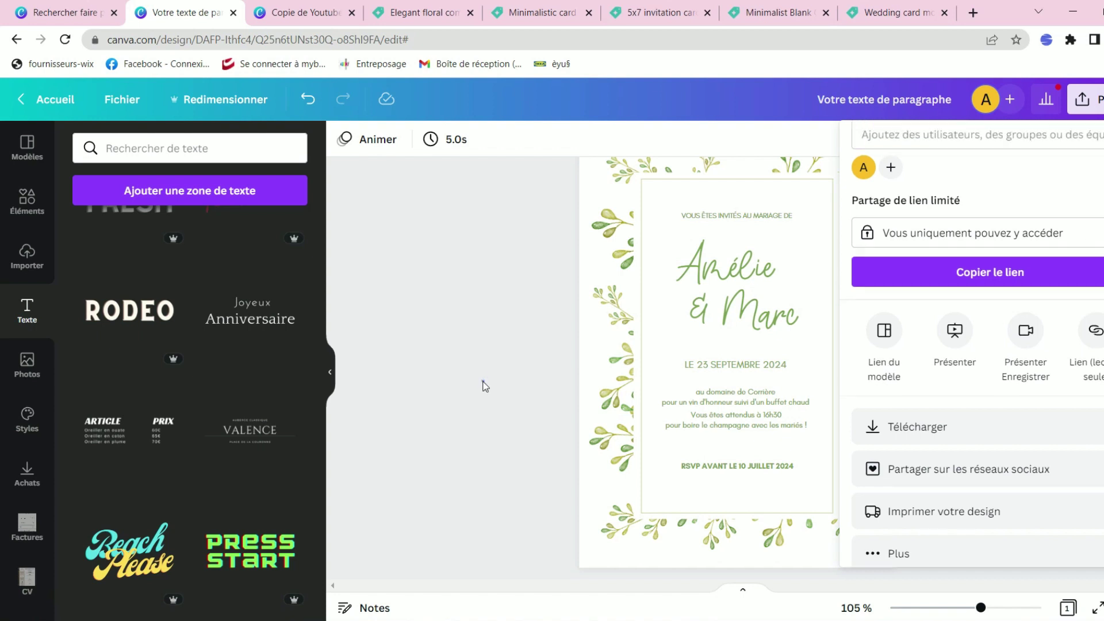
click(484, 383)
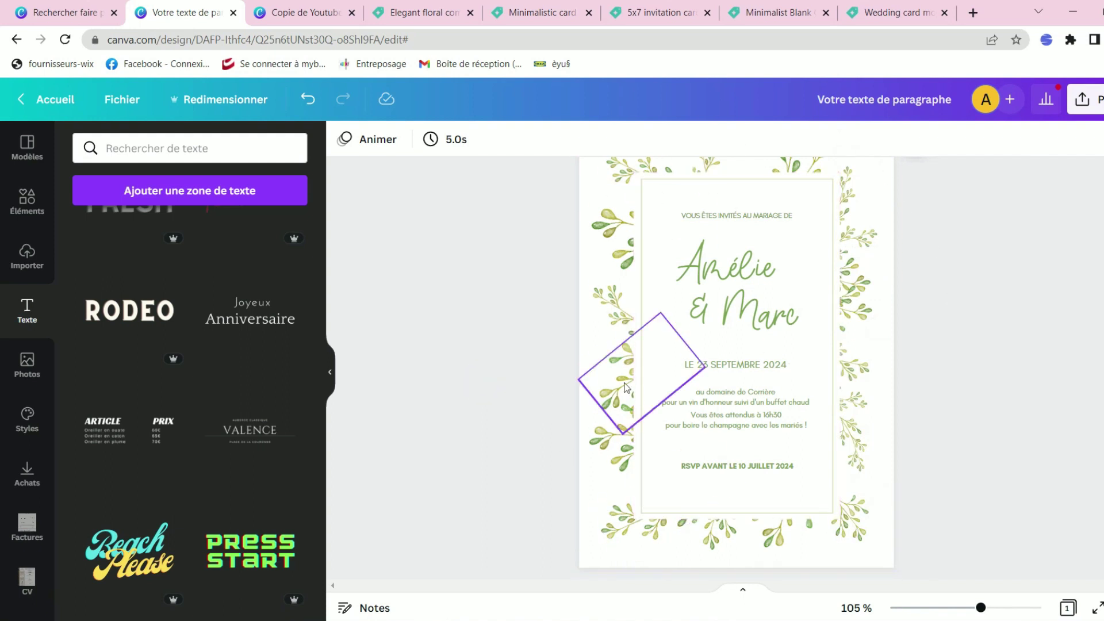
- Review the layout of the finished invitation from its upper to its lower edge, including the whole card at once
scroll(619, 402, up, 2)
scroll(823, 394, down, 3)
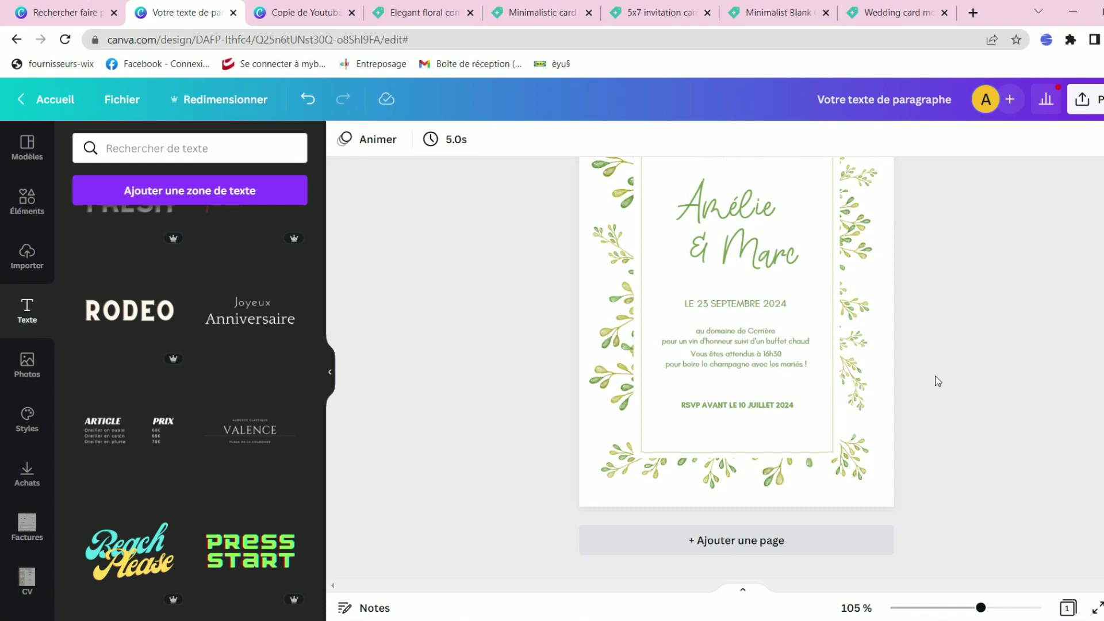
scroll(937, 380, up, 2)
scroll(861, 308, down, 2)
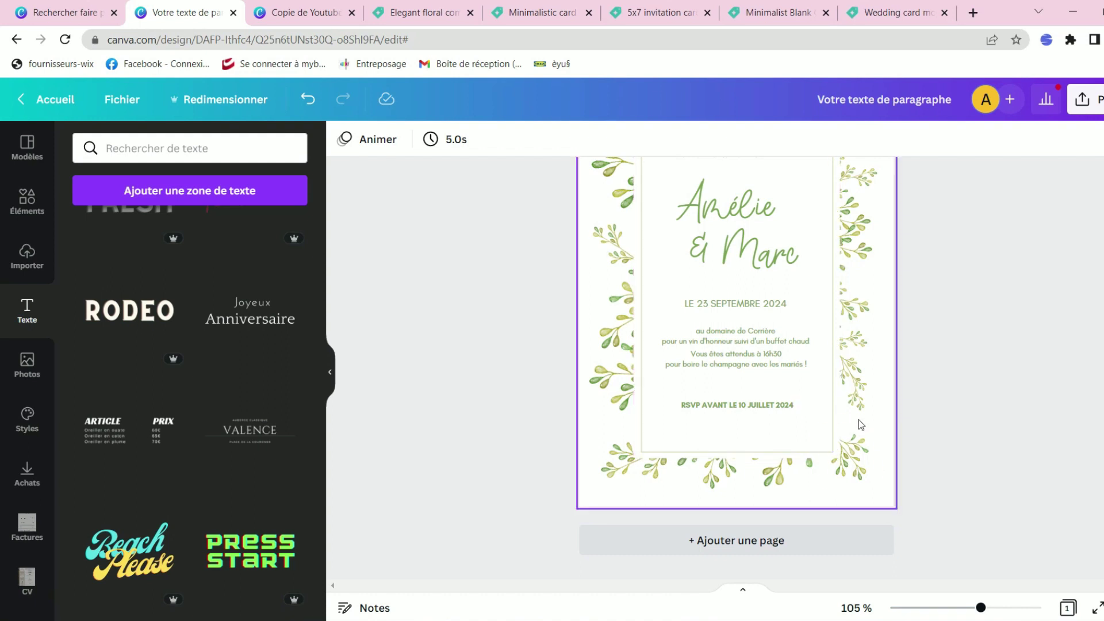
scroll(884, 416, up, 3)
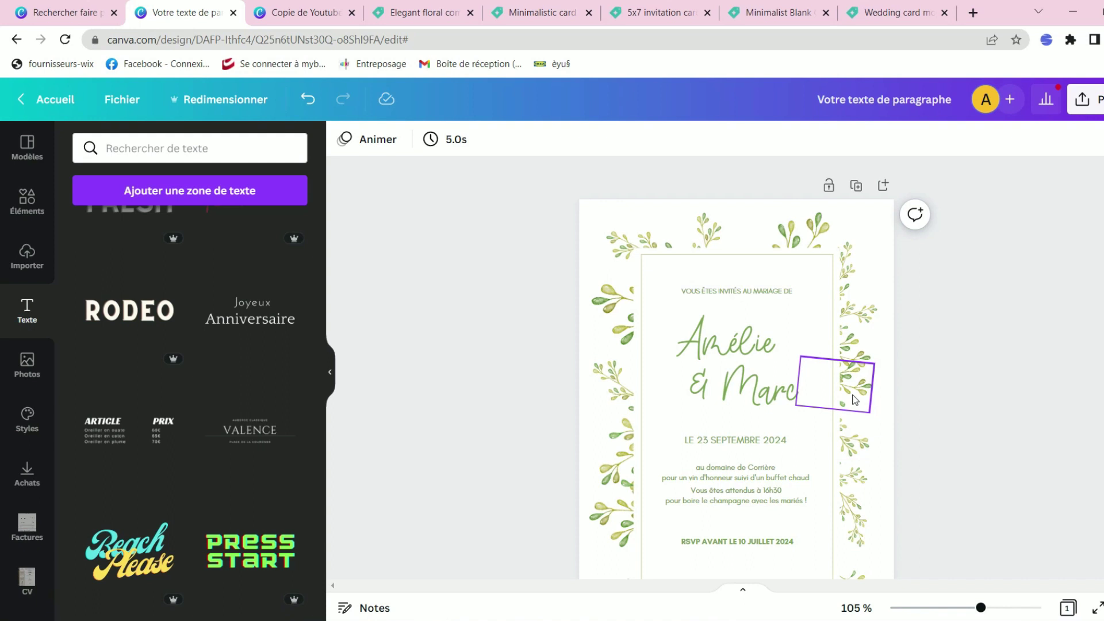
scroll(874, 365, down, 1)
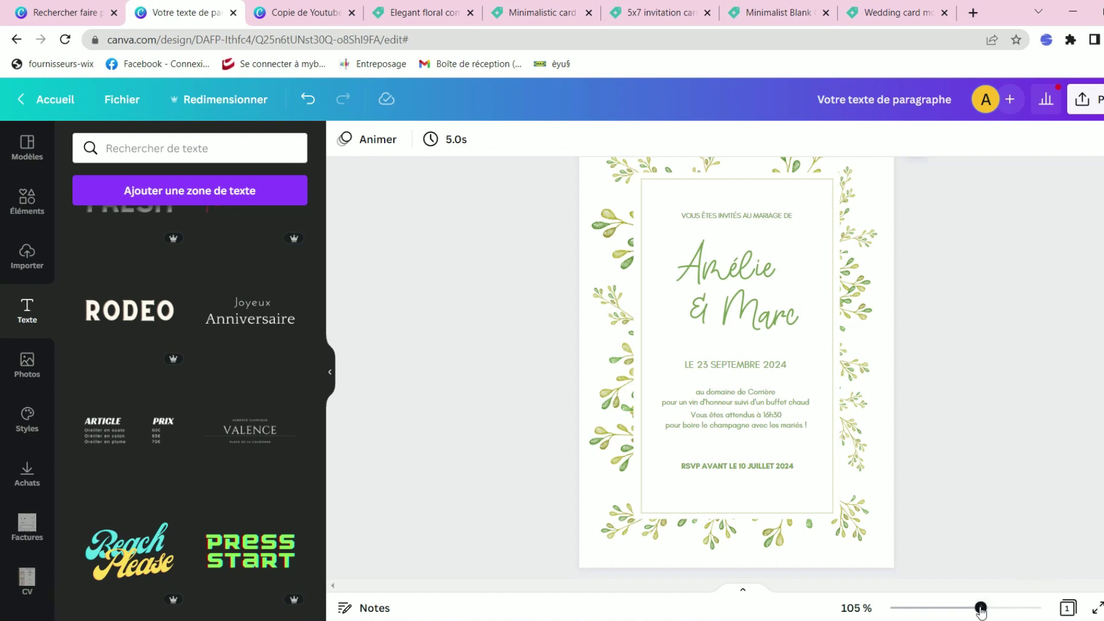
drag(981, 608, 977, 608)
scroll(986, 486, up, 1)
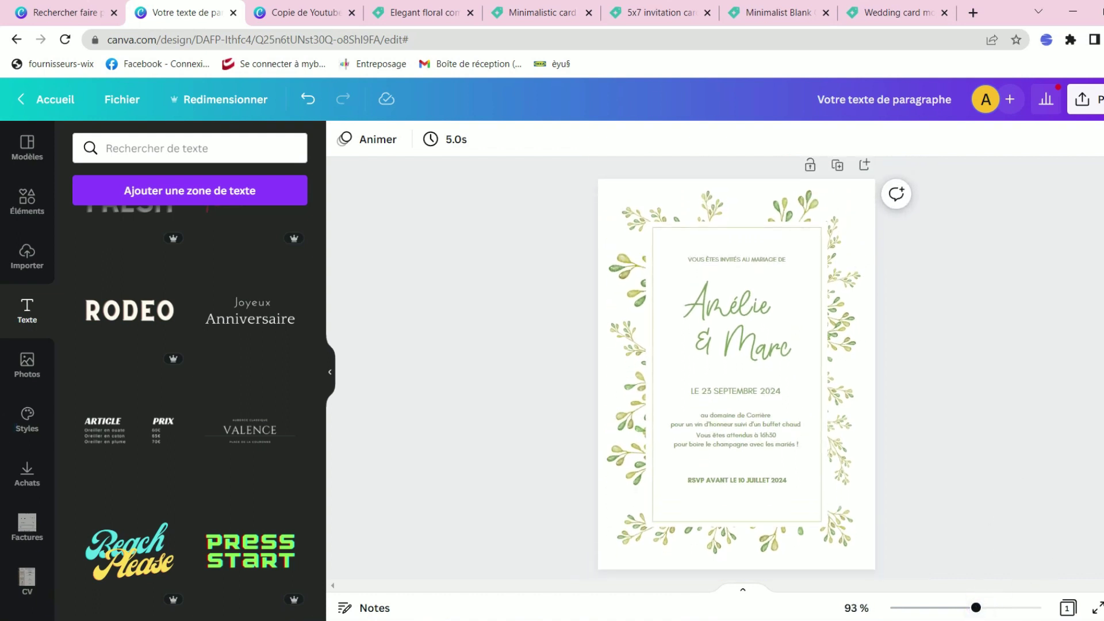
- Download the invitation as a JPG at 1860 × 2622 px with increased quality and open the file
click(1097, 102)
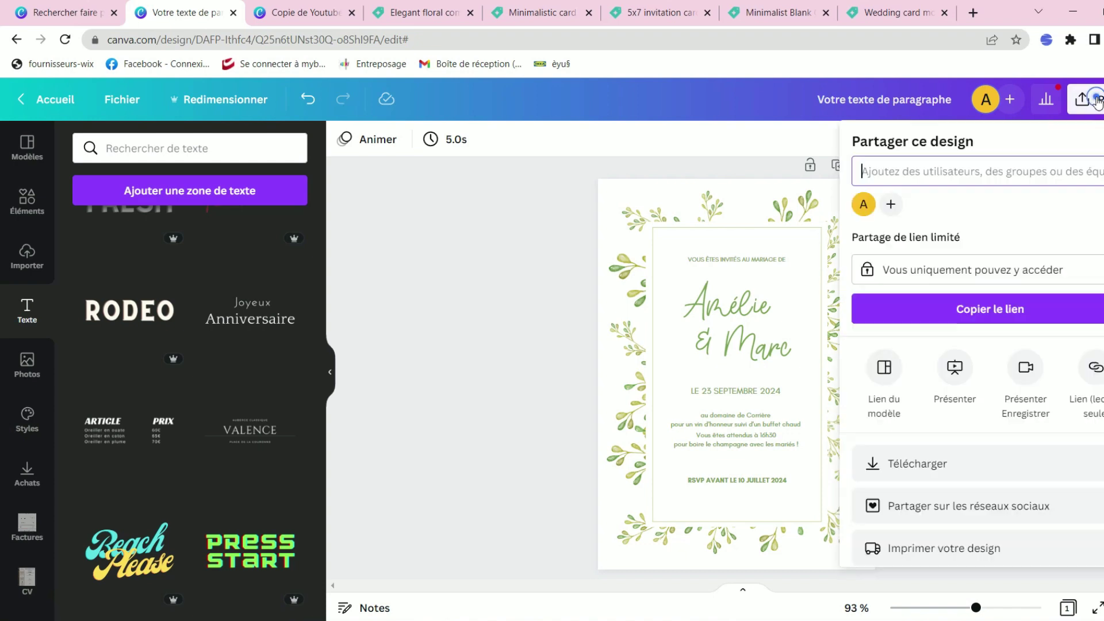
click(996, 468)
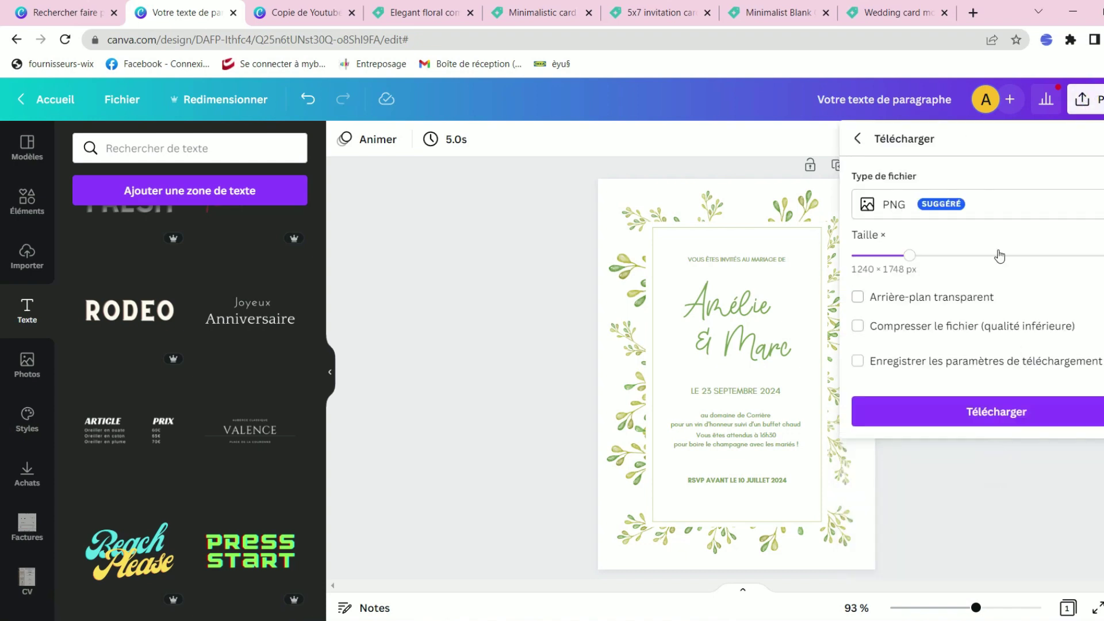
click(996, 205)
click(940, 254)
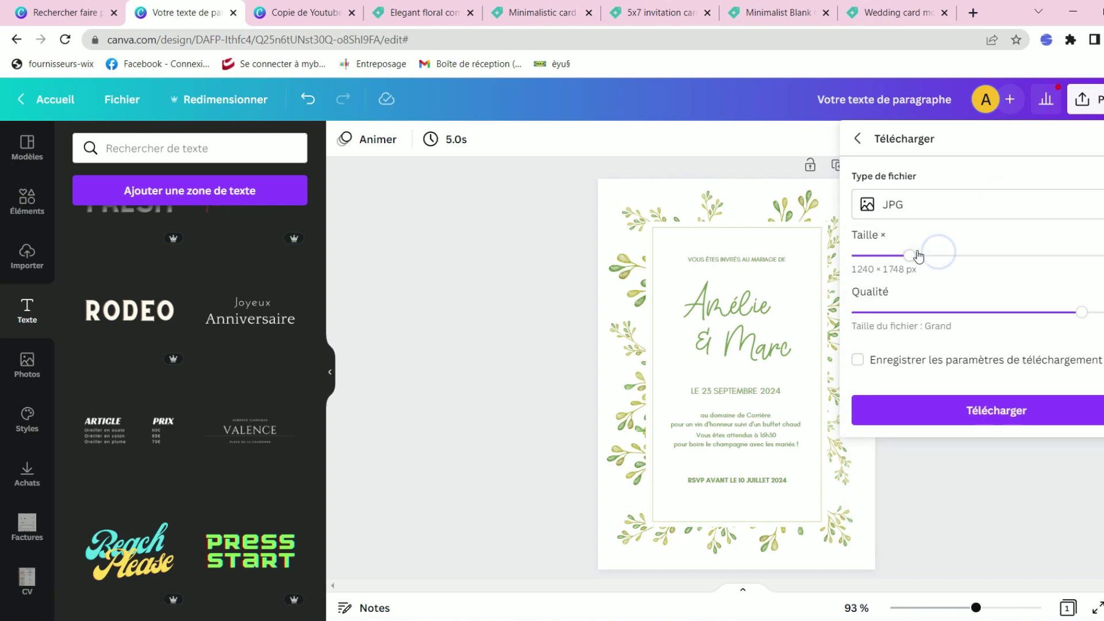
drag(907, 253, 958, 262)
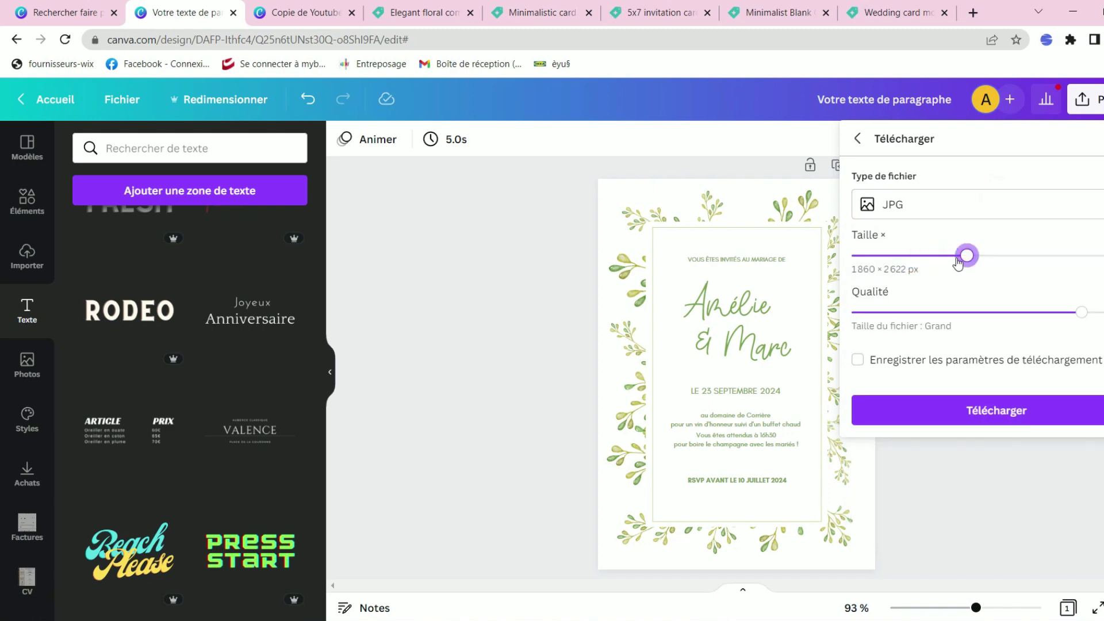
click(1080, 313)
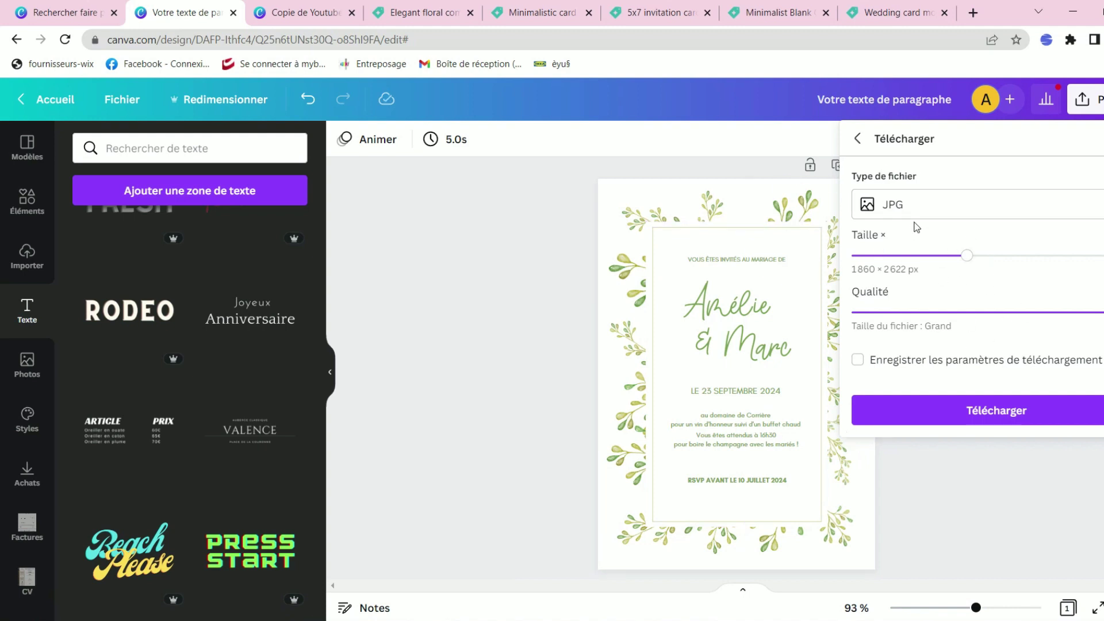
click(936, 411)
click(1022, 417)
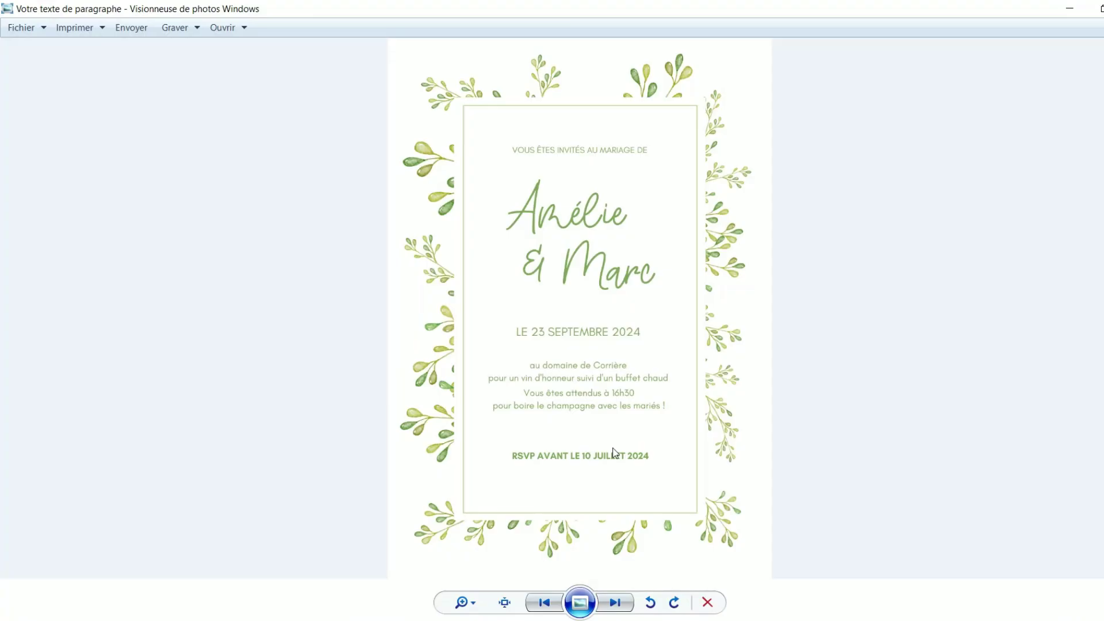
- Inspect the sharpness of the exported image's names and date up close, and return to the Canva design
scroll(575, 310, up, 6)
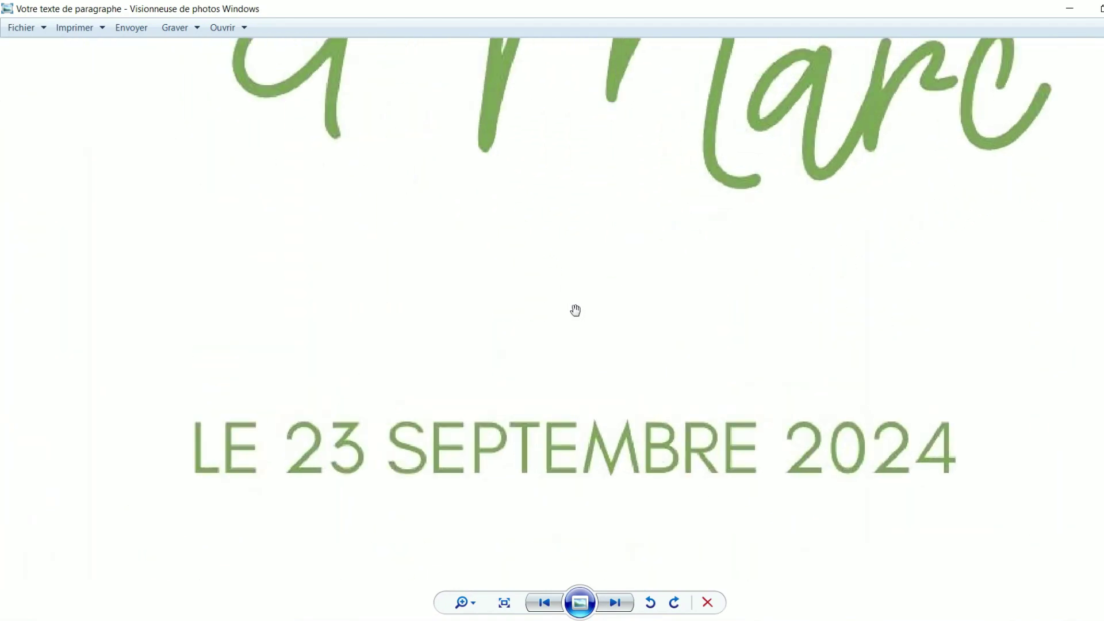
drag(599, 239, 600, 574)
scroll(628, 433, down, 6)
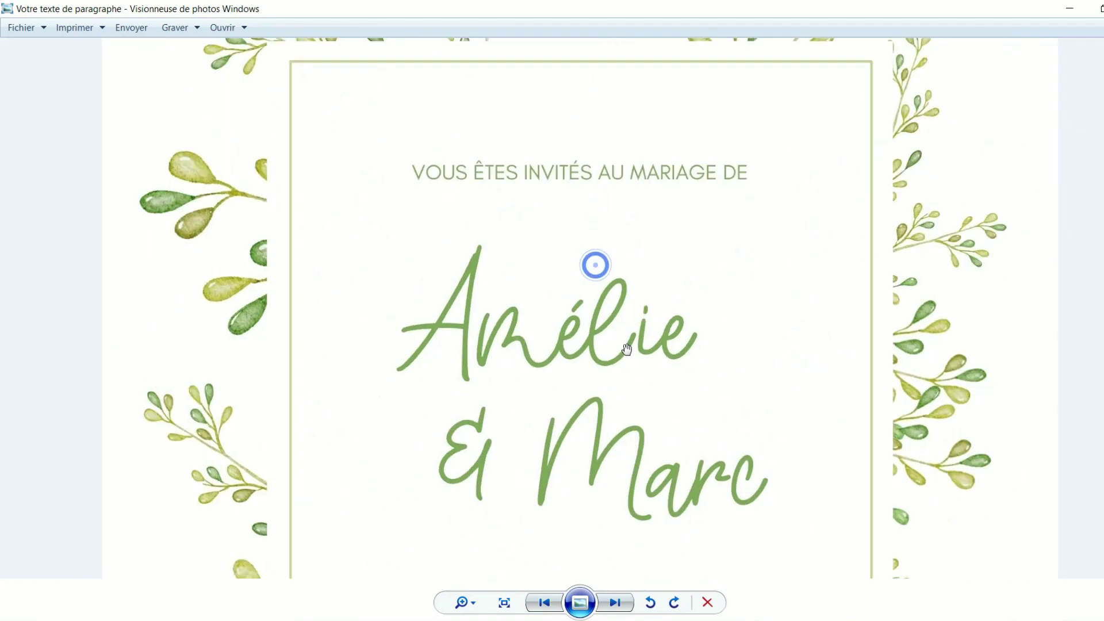
key(alt+F4)
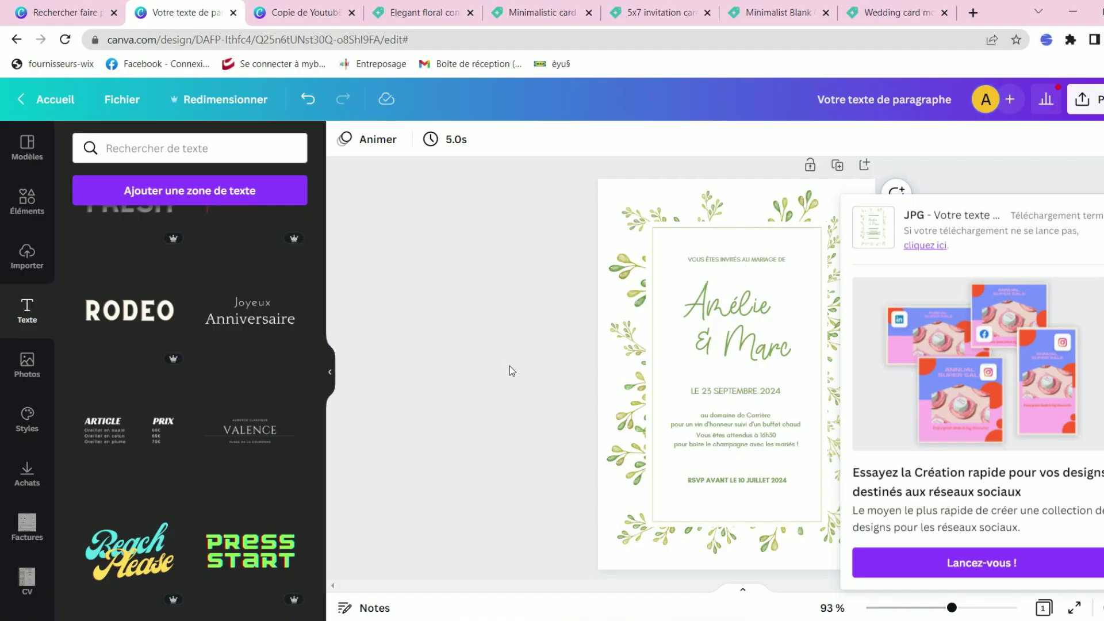
click(509, 364)
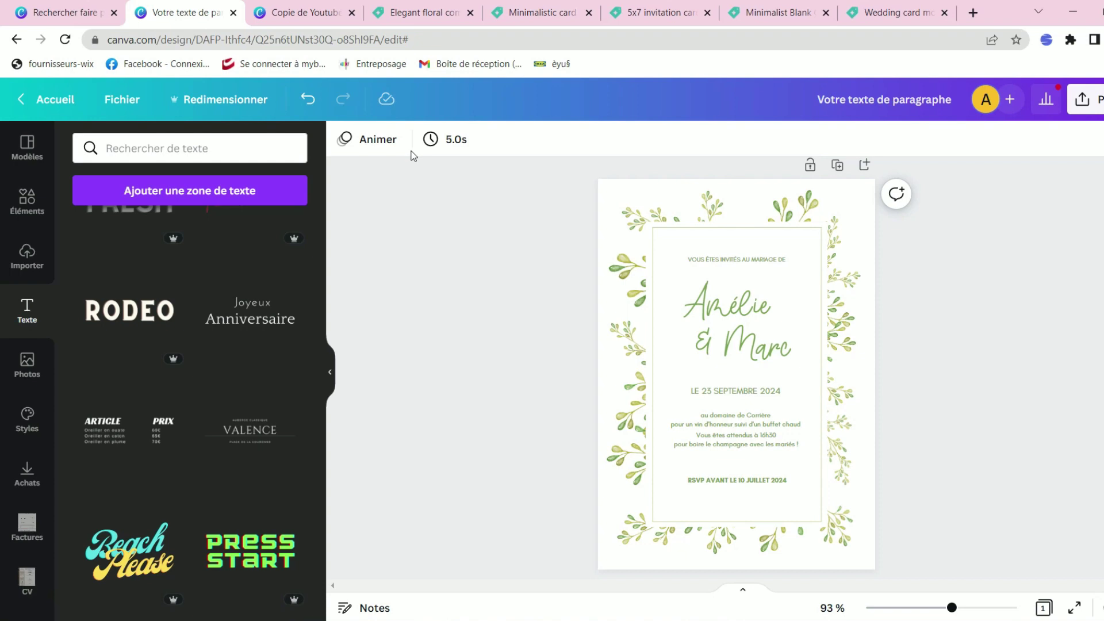
- Switch to Creative Market and go to its home page
click(416, 12)
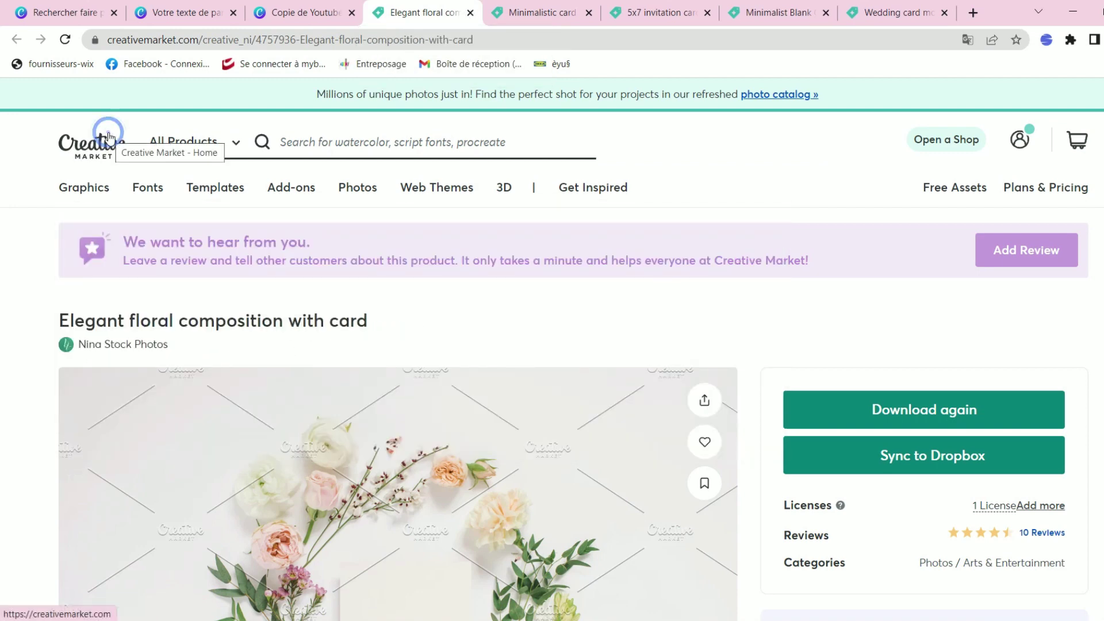
click(100, 151)
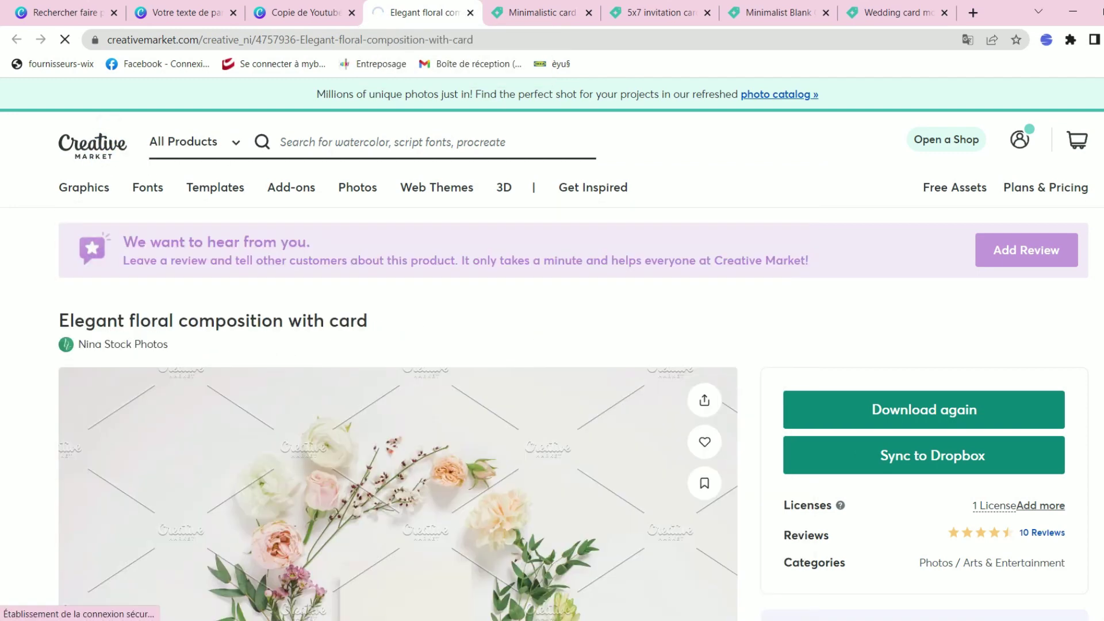
mouse_move(498, 220)
- Search all Creative Market products for "wedding invitation mockup"
click(344, 144)
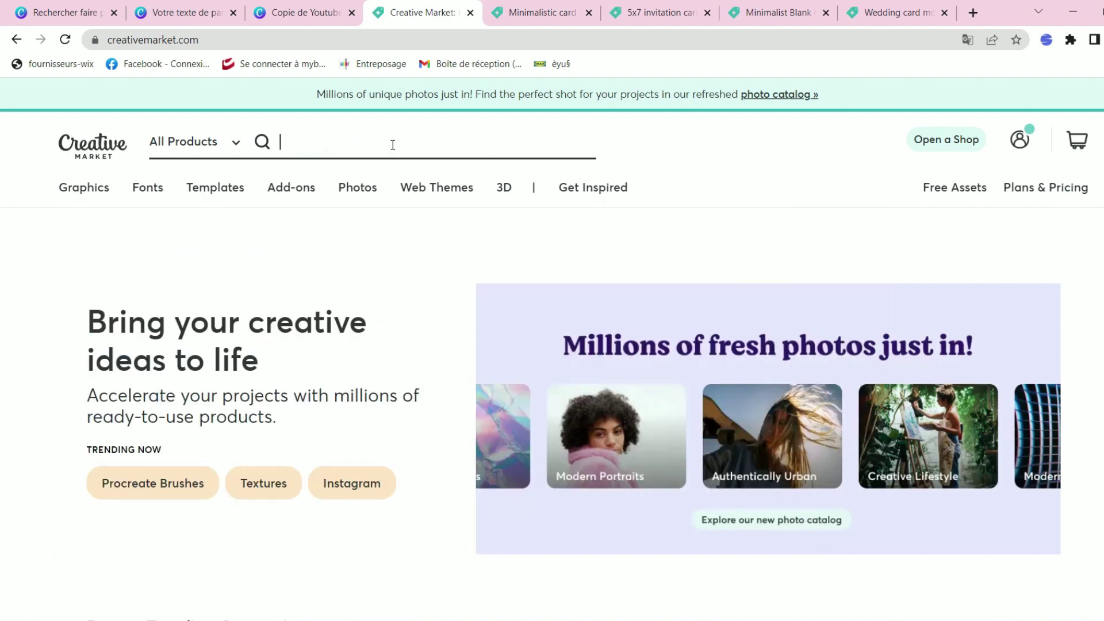
text(weddin in)
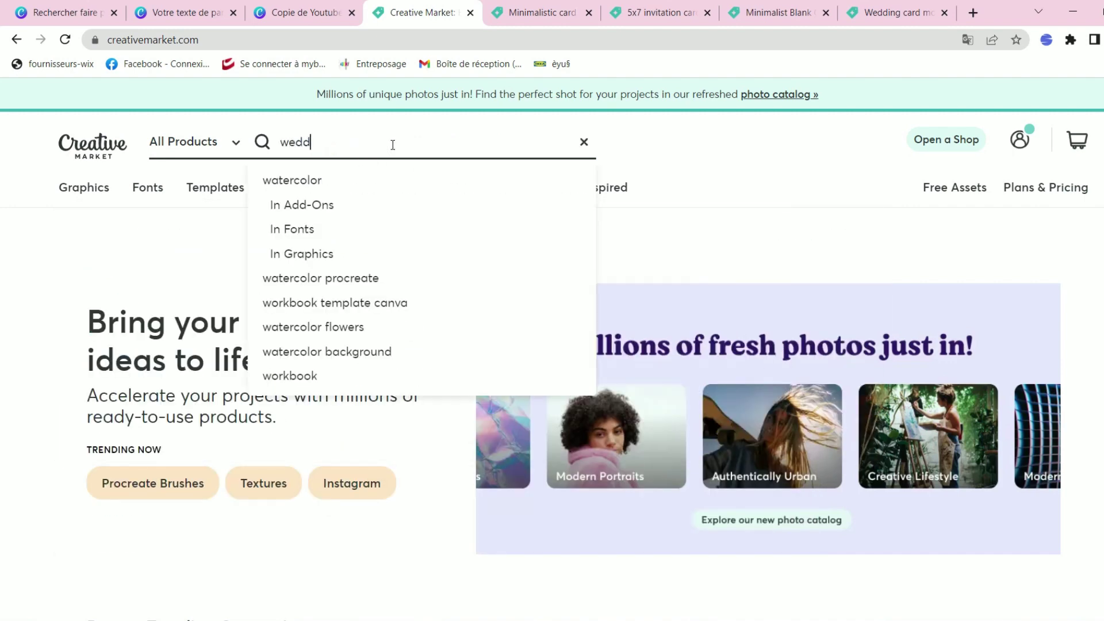
key(BackSpace)
key(BackSpace)
key(BackSpace)
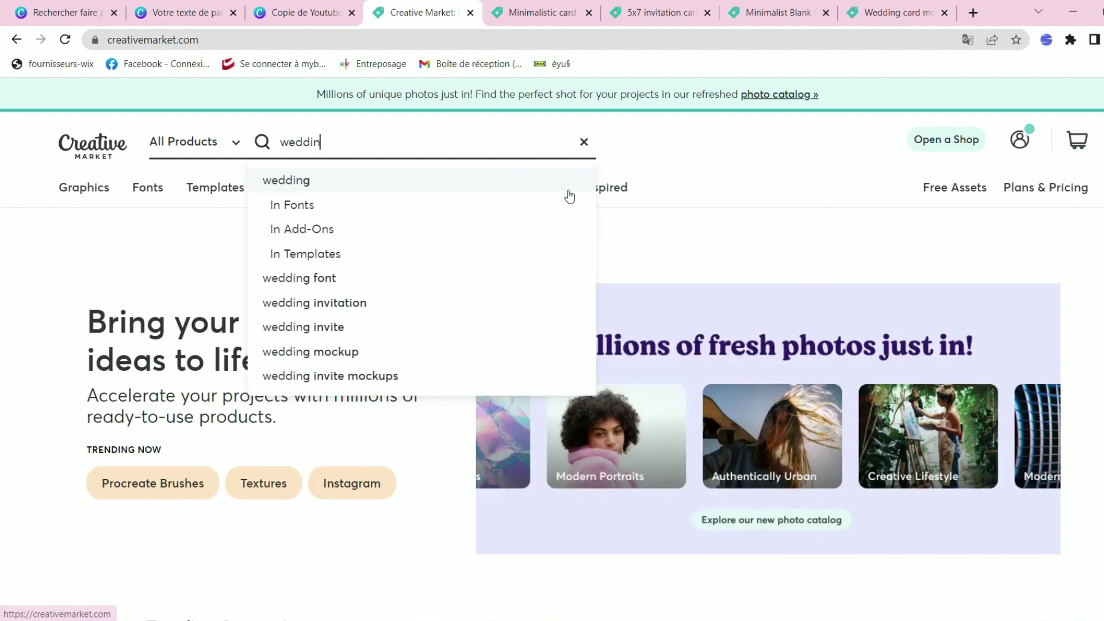
text(g invitation mocku)
mouse_move(569, 197)
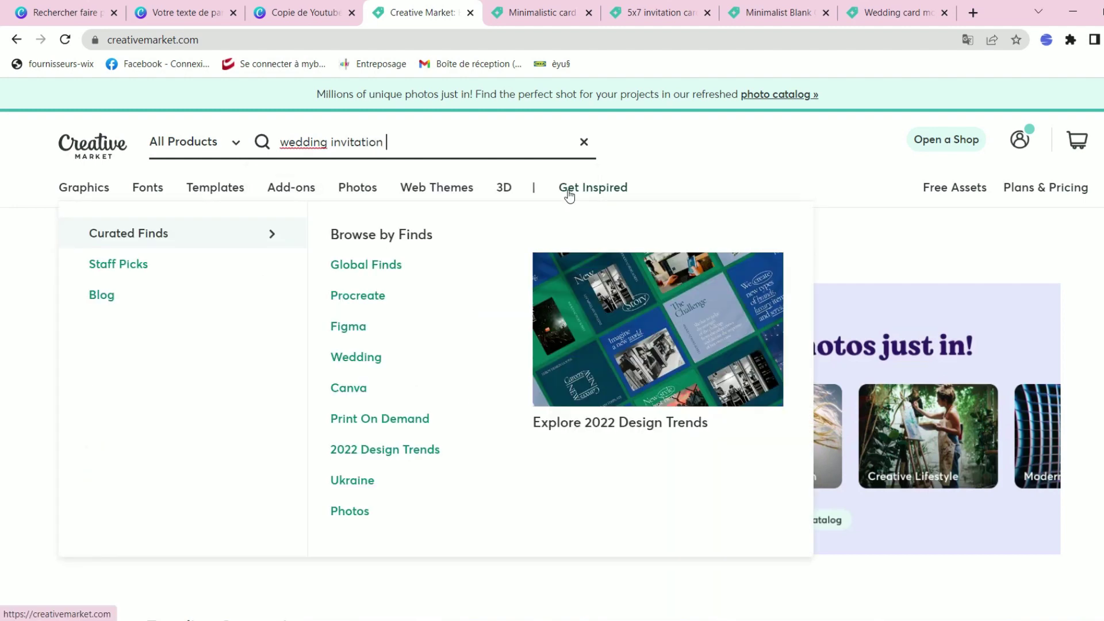
text(p)
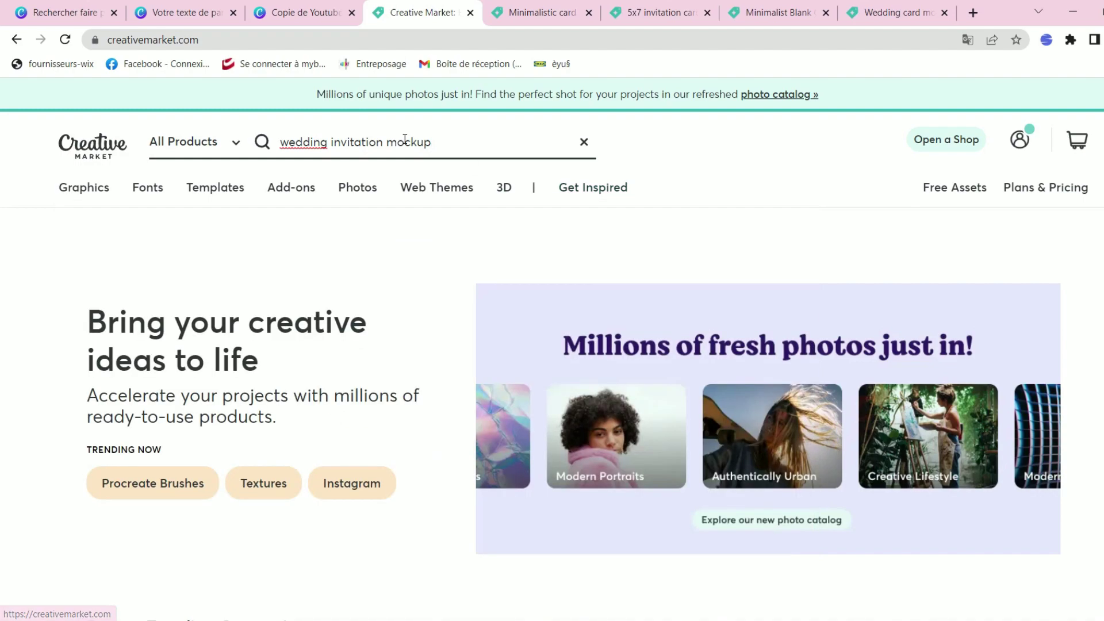
mouse_move(486, 190)
key(Return)
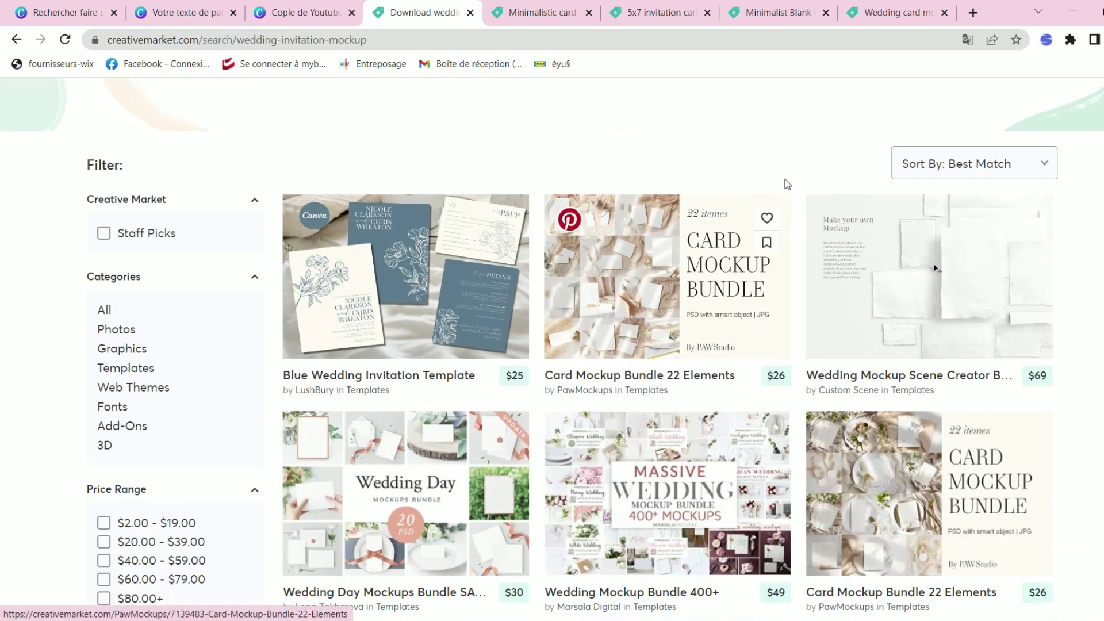
- Open the first "Card Mockup Bundle 22 Elements" listing in a separate tab and view its preview image enlarged
scroll(788, 173, down, 2)
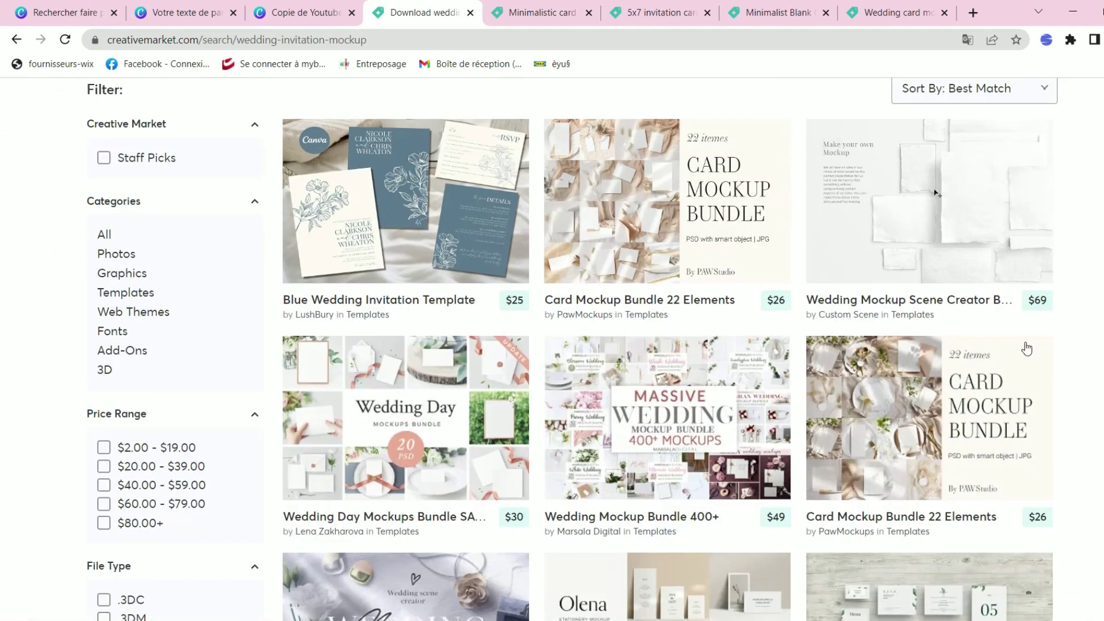
ctrl+click(640, 226)
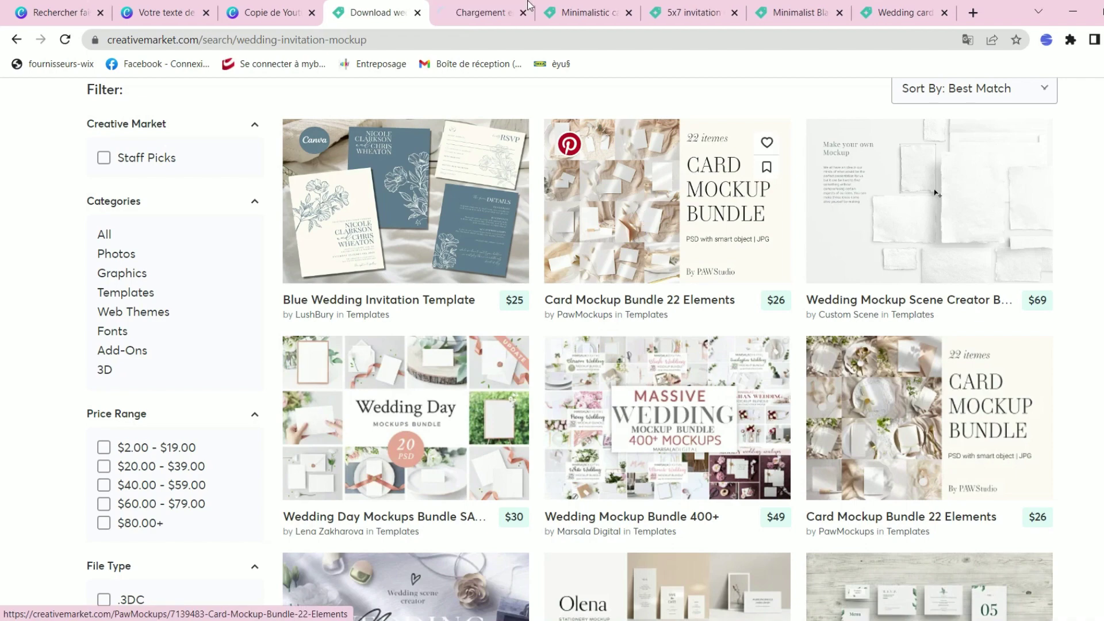
click(469, 6)
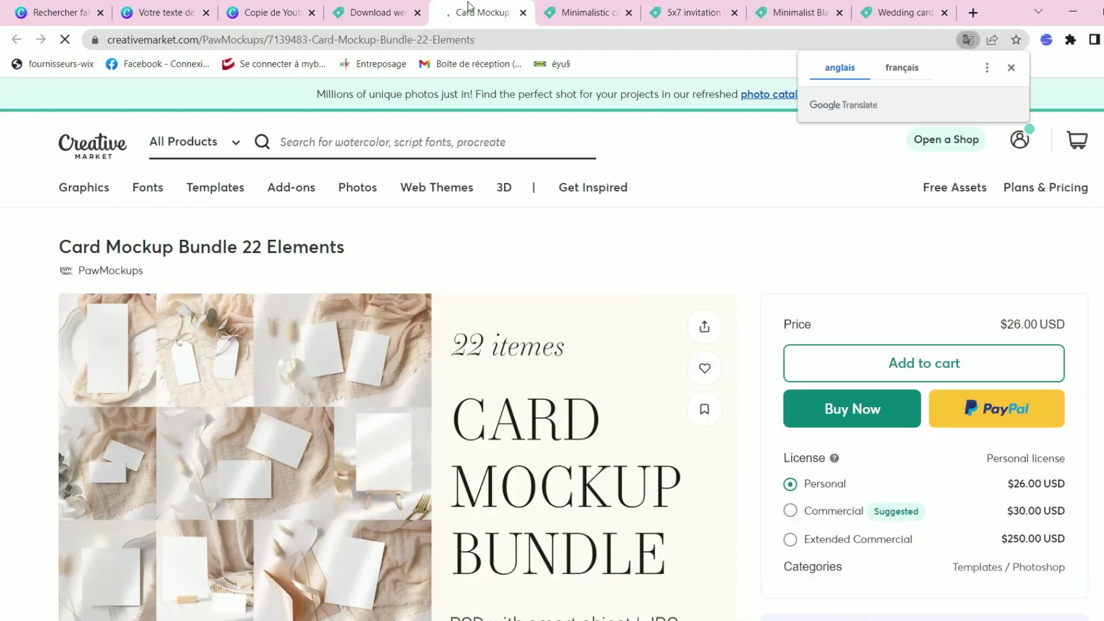
scroll(564, 379, down, 3)
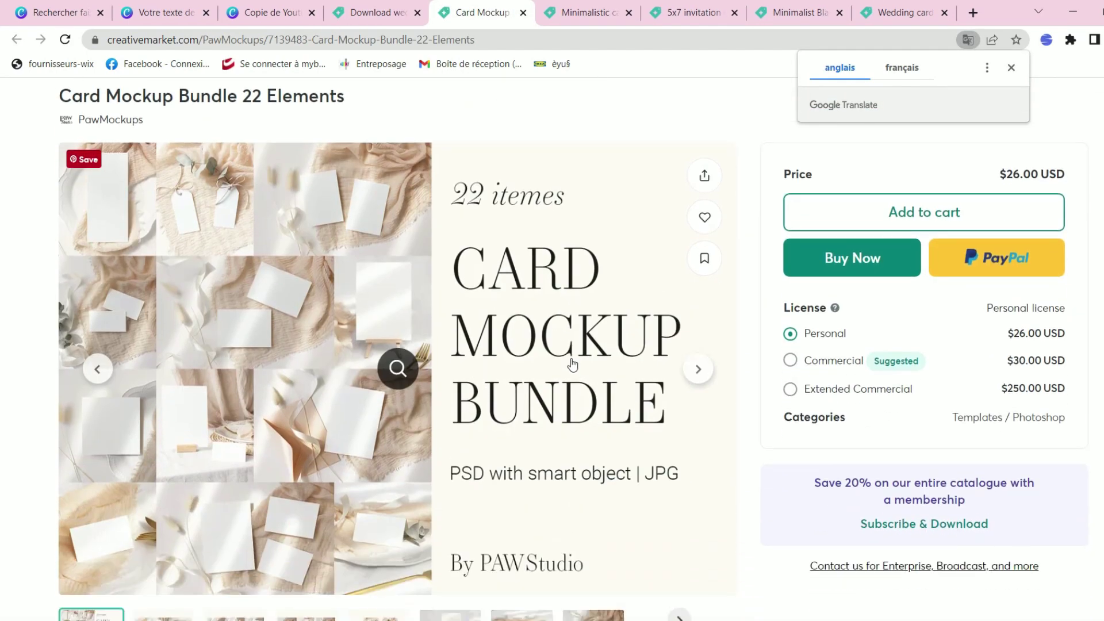
click(397, 369)
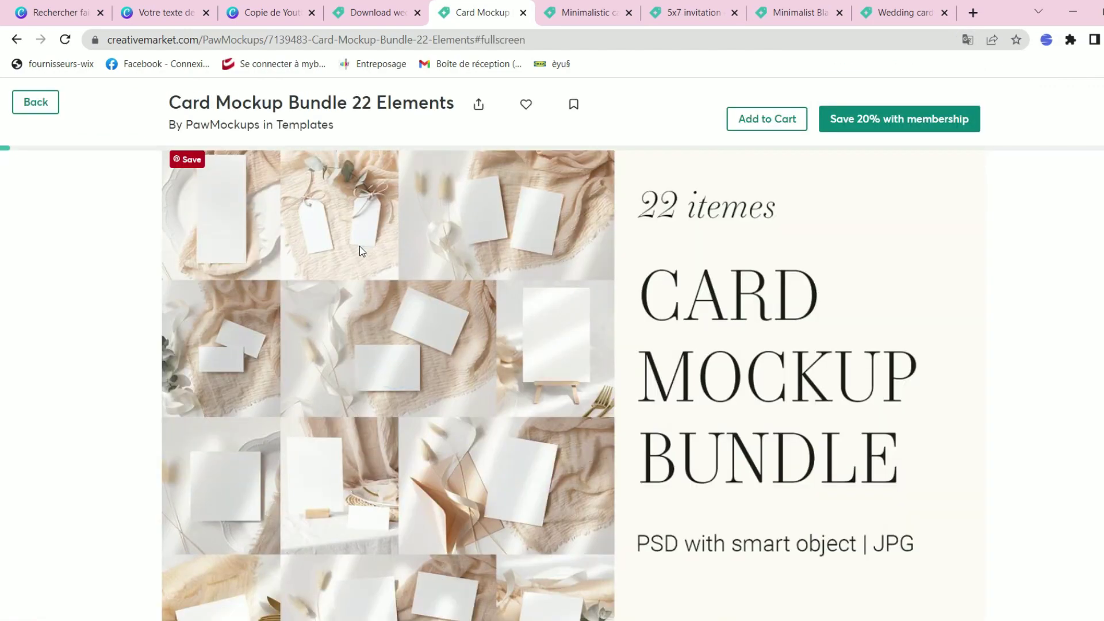
- Look through the Card Mockup Bundle's enlarged previews, examining the blank card layouts and the styled sample scenes, and return to the first image
scroll(360, 247, down, 10)
scroll(357, 263, up, 3)
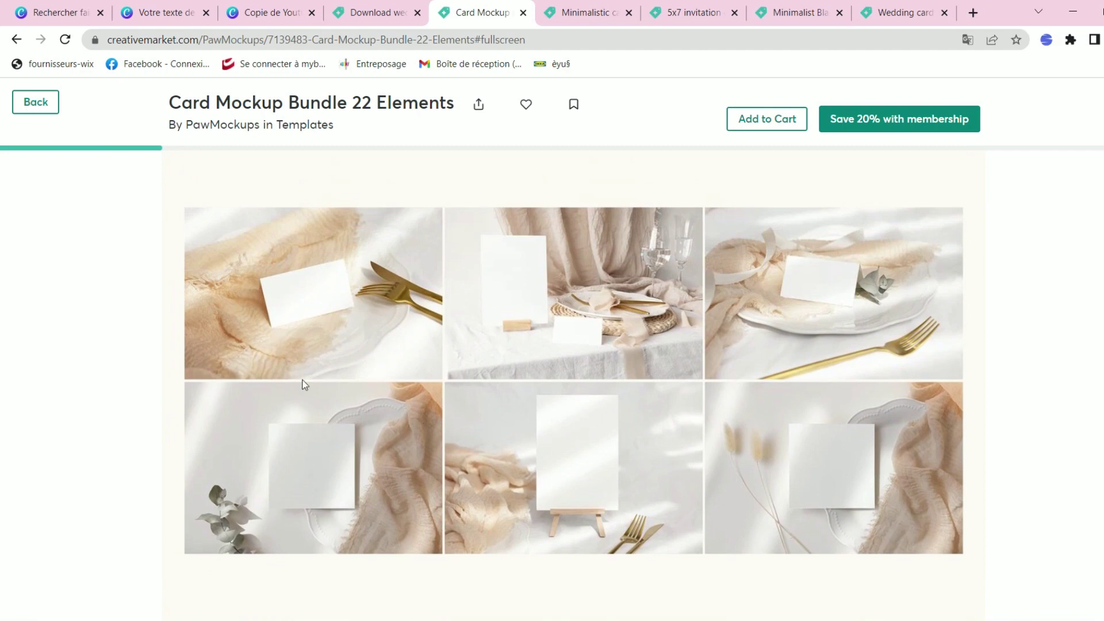
scroll(509, 344, down, 10)
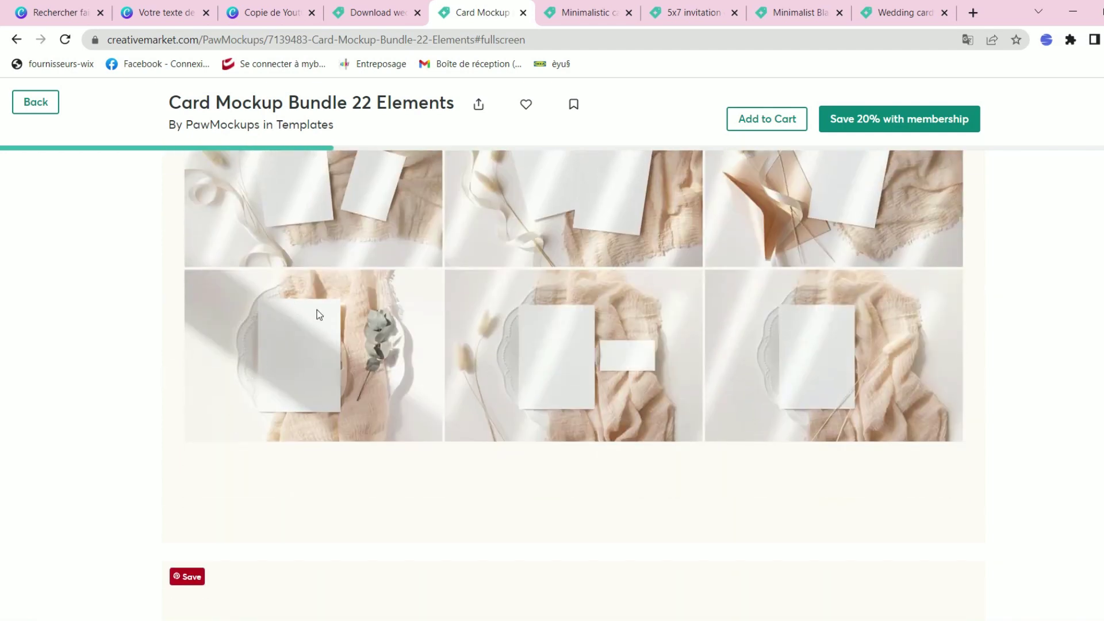
scroll(322, 440, down, 2)
scroll(322, 444, up, 5)
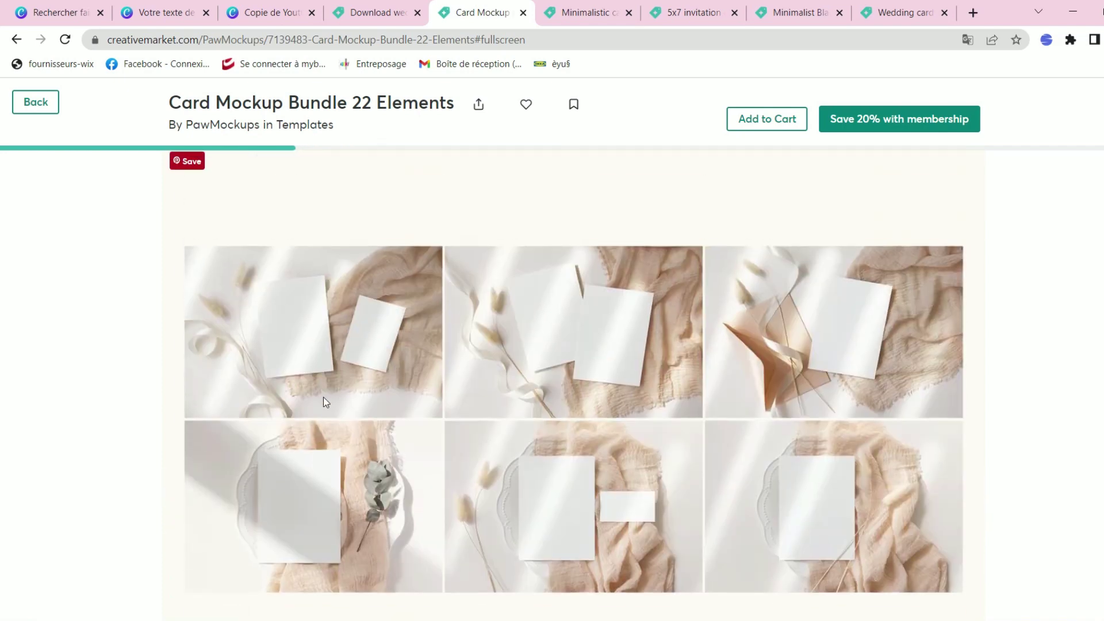
scroll(624, 375, down, 10)
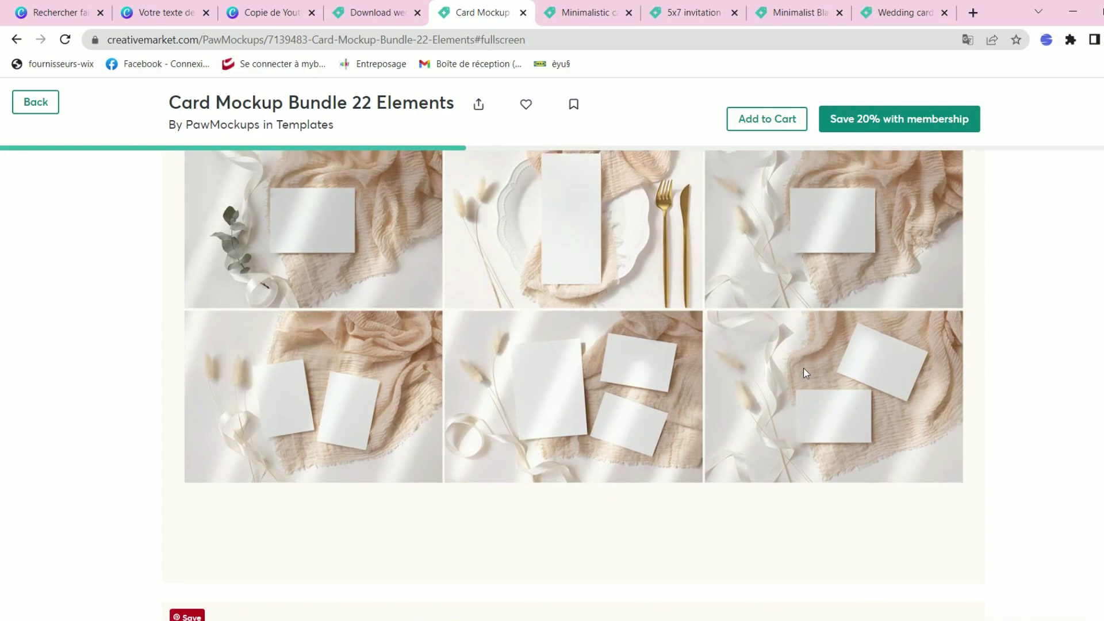
scroll(803, 368, up, 1)
scroll(798, 377, down, 10)
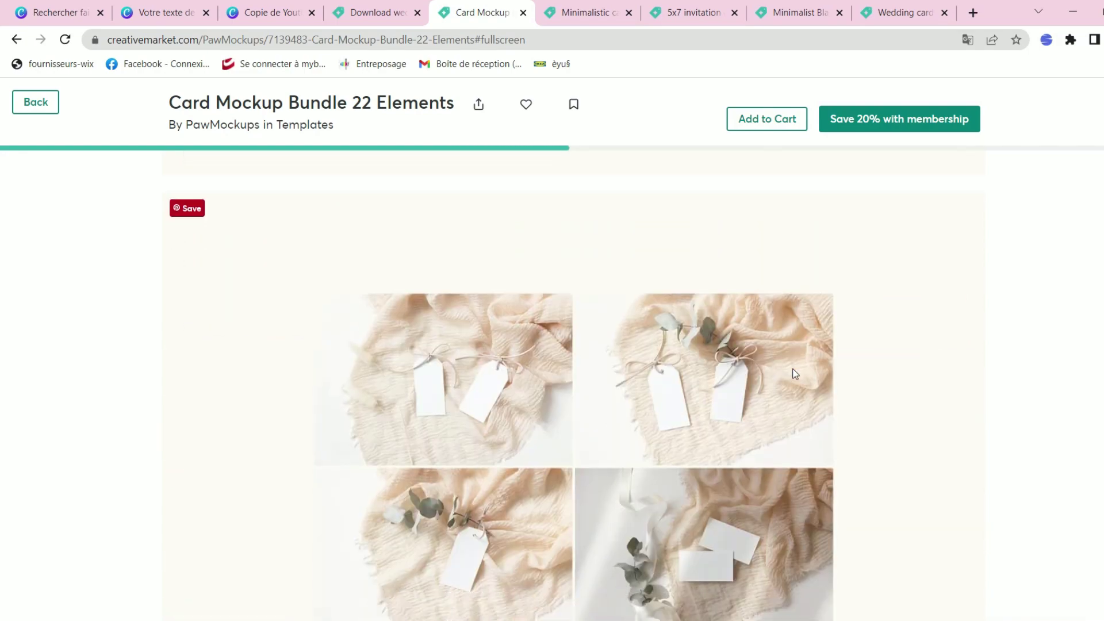
scroll(795, 374, down, 8)
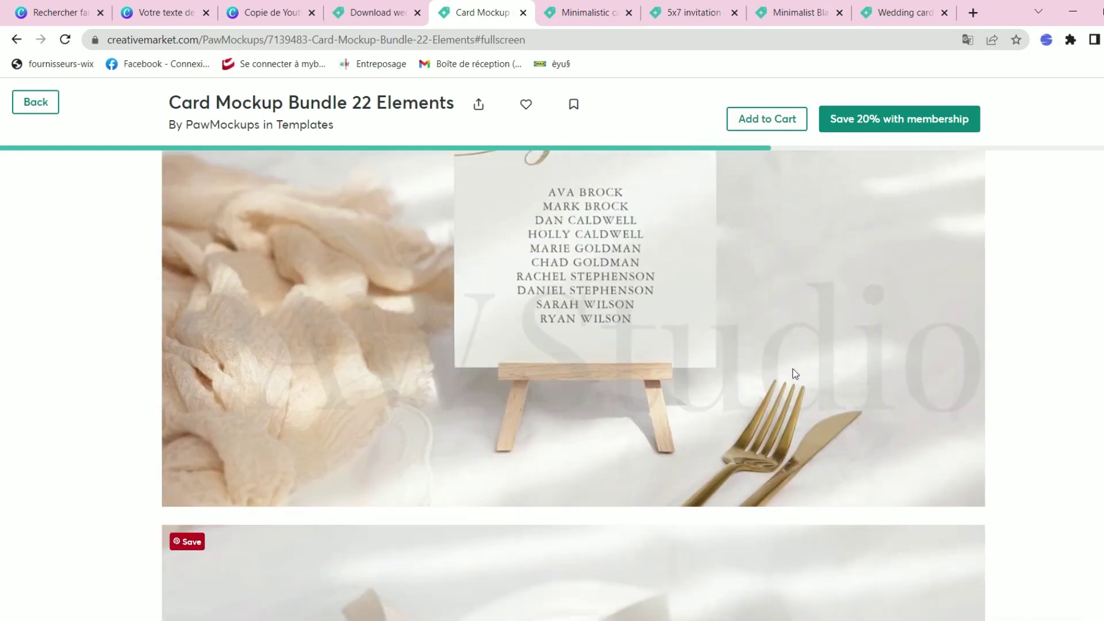
scroll(796, 374, down, 5)
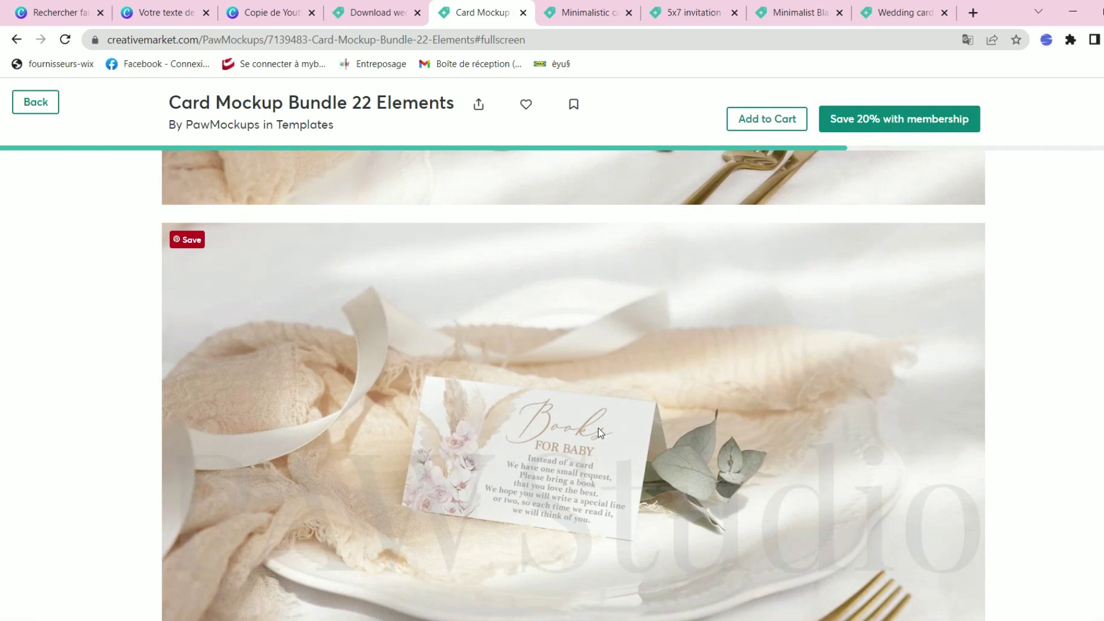
scroll(505, 419, down, 5)
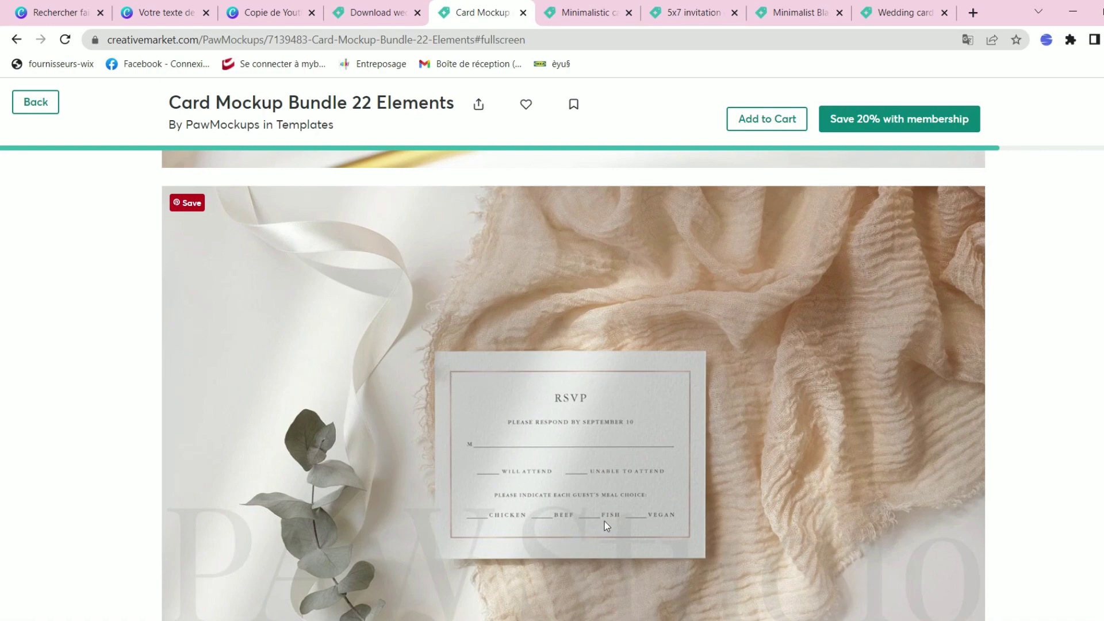
scroll(616, 509, up, 15)
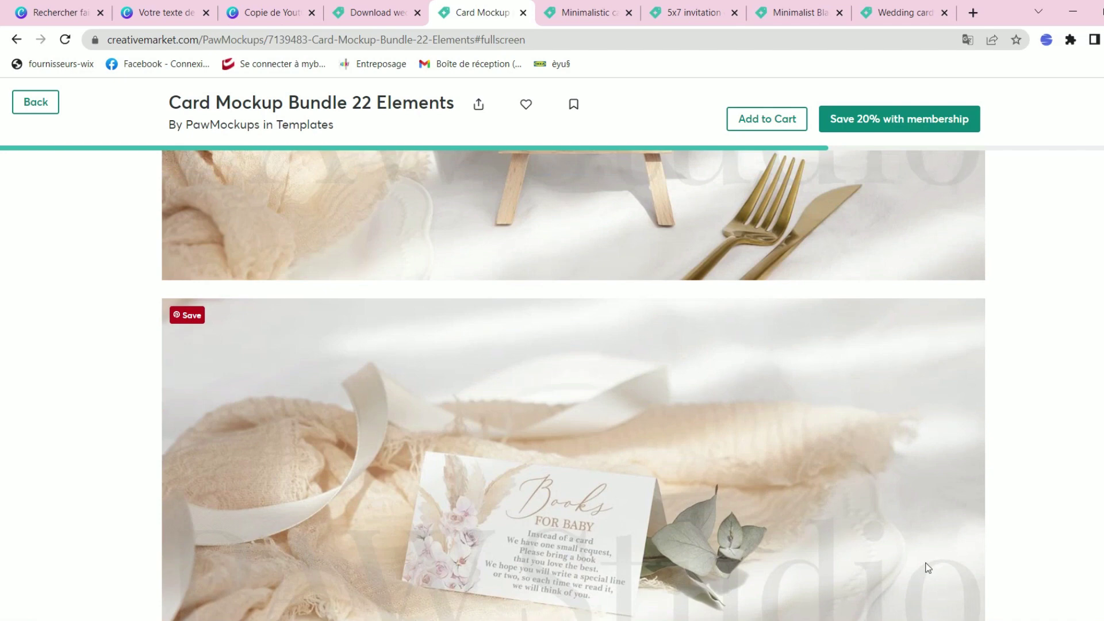
scroll(528, 261, up, 10)
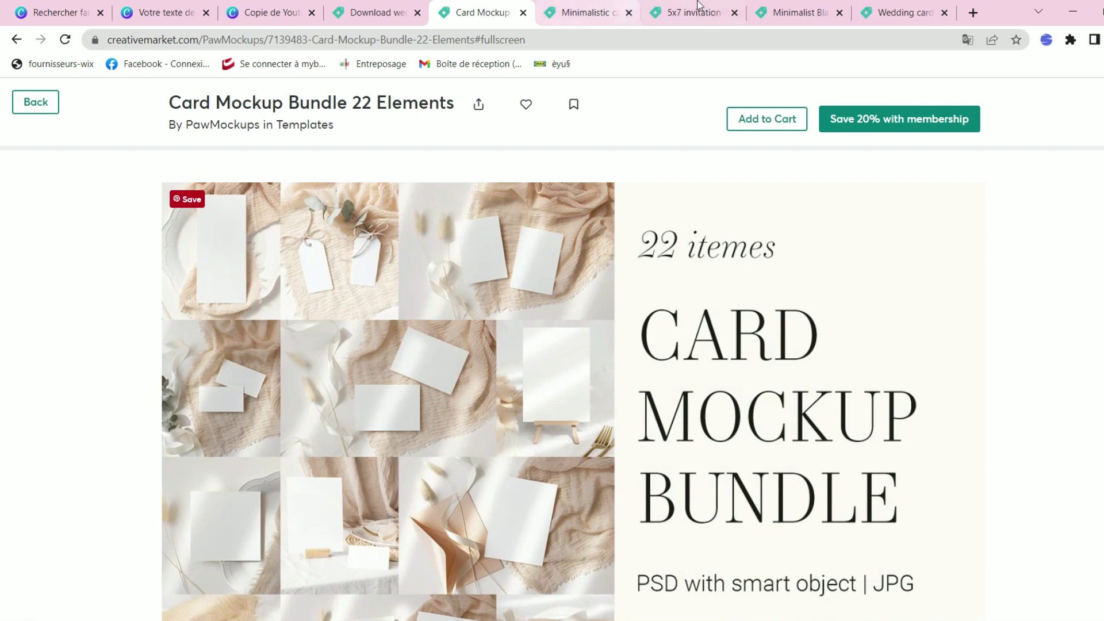
- Switch to the opened Minimalist Blank Card Mockup listing and view its preview images, including the blank, floral and close-up versions
click(800, 8)
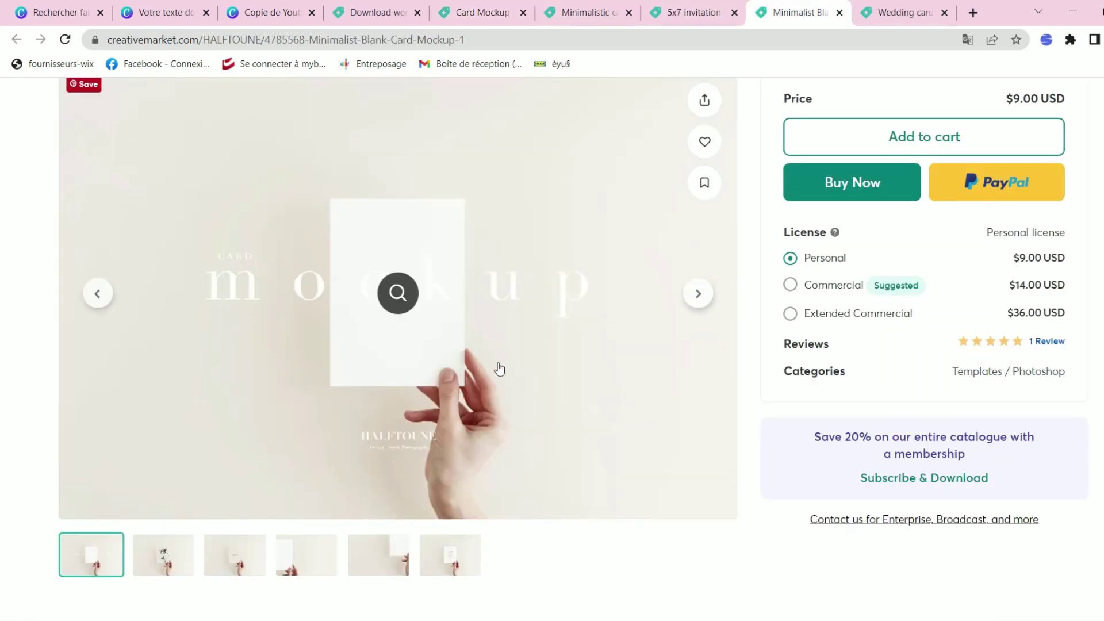
scroll(496, 368, up, 2)
scroll(498, 377, down, 2)
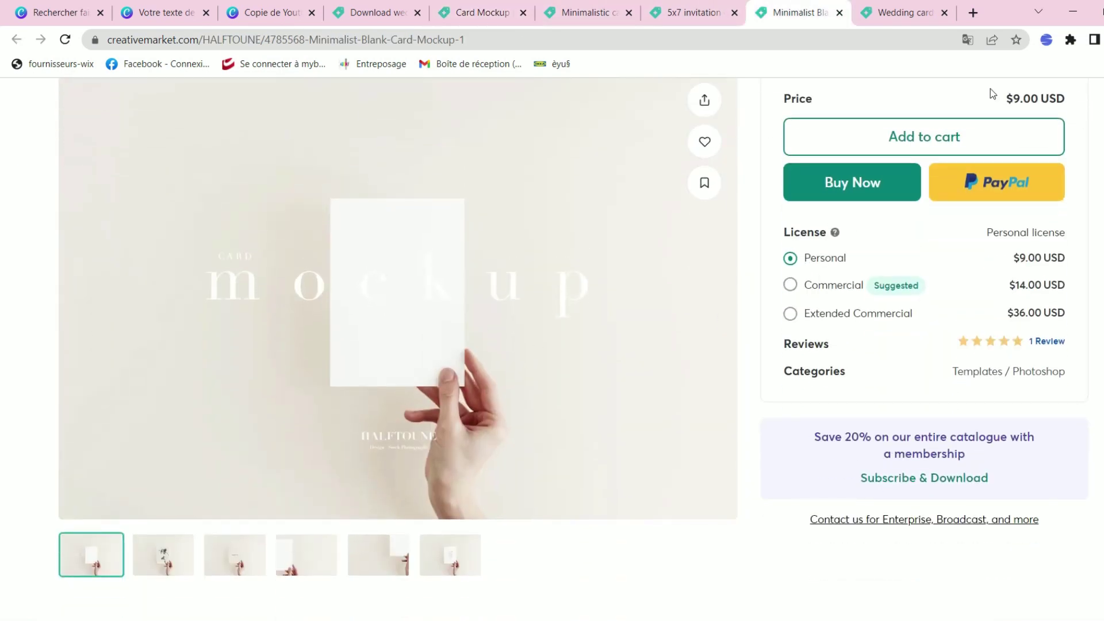
click(172, 569)
click(233, 572)
click(292, 575)
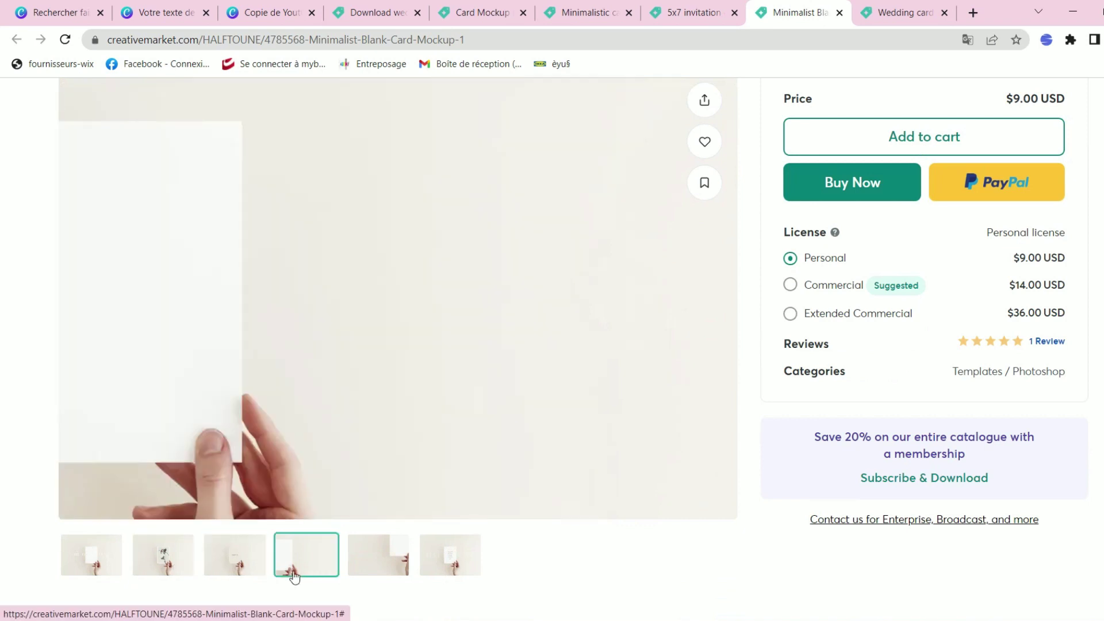
click(213, 575)
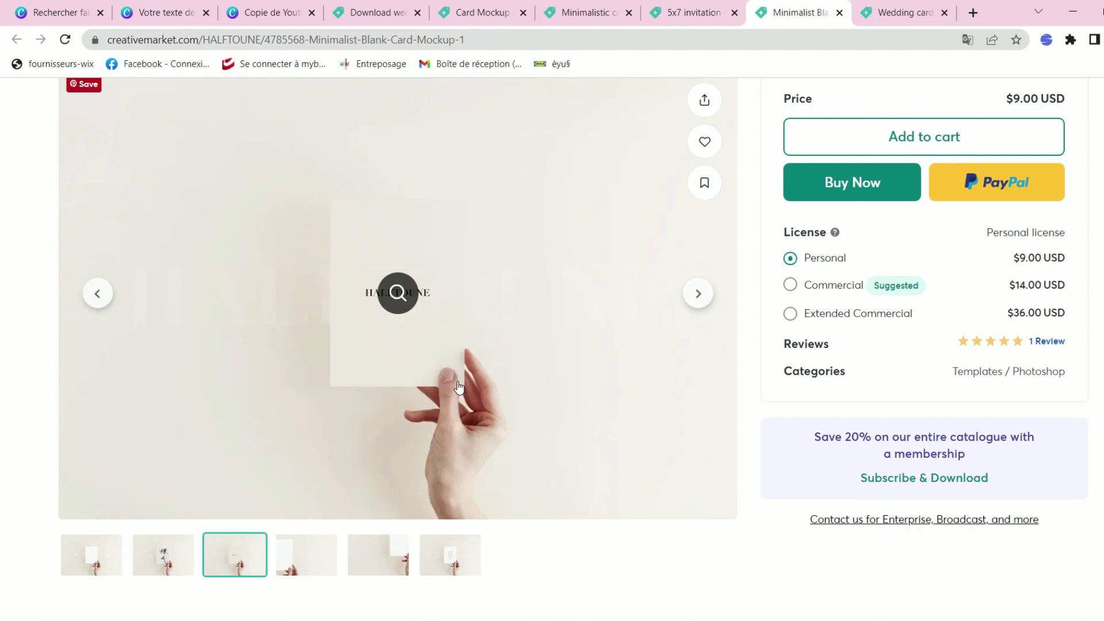
click(316, 570)
click(423, 549)
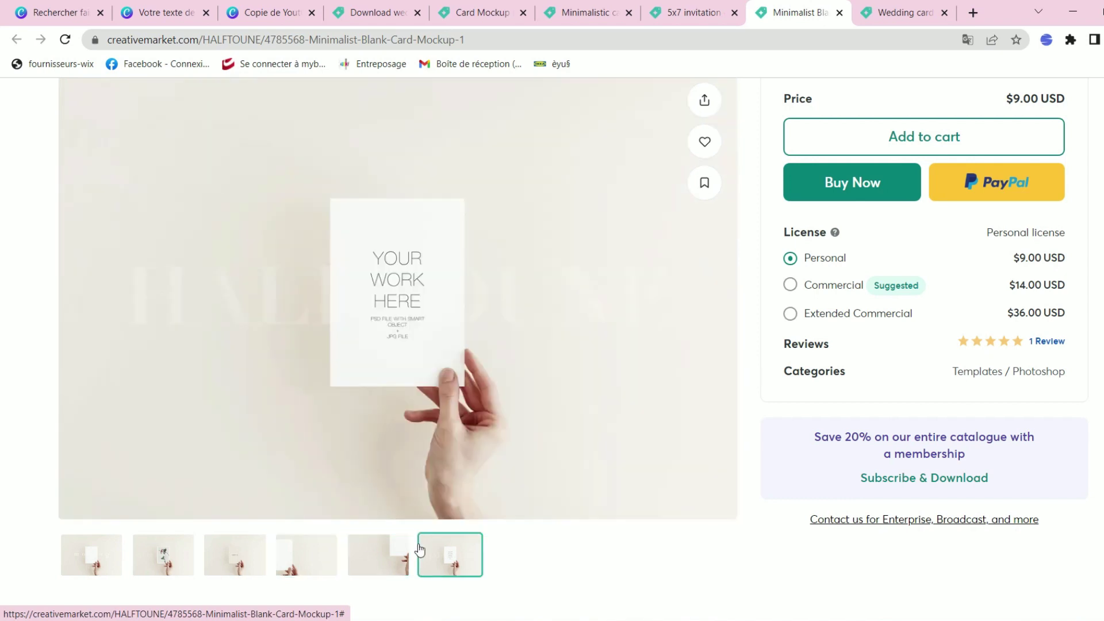
click(316, 566)
click(246, 571)
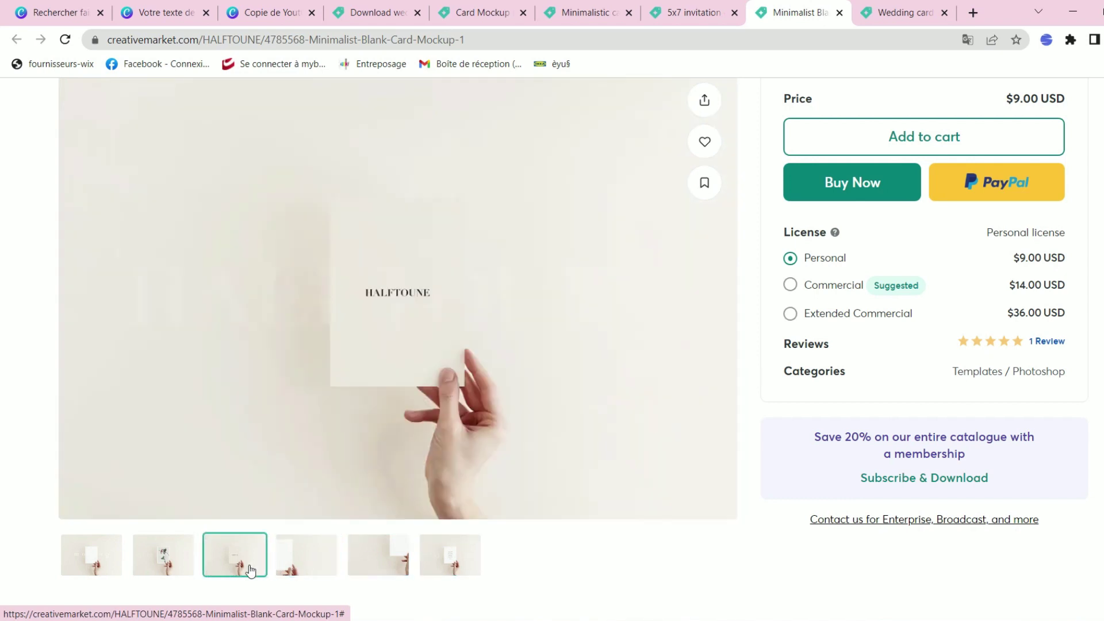
click(167, 566)
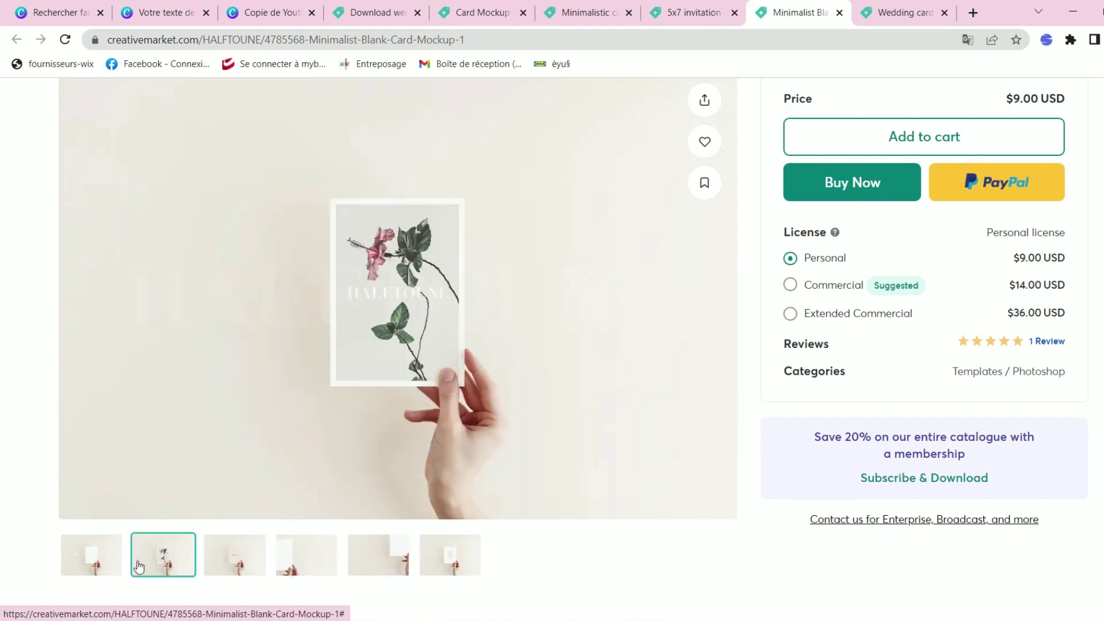
click(81, 573)
click(306, 555)
- Expand the full product description and read the included files, the supported design sizes and the product specs
scroll(769, 500, down, 4)
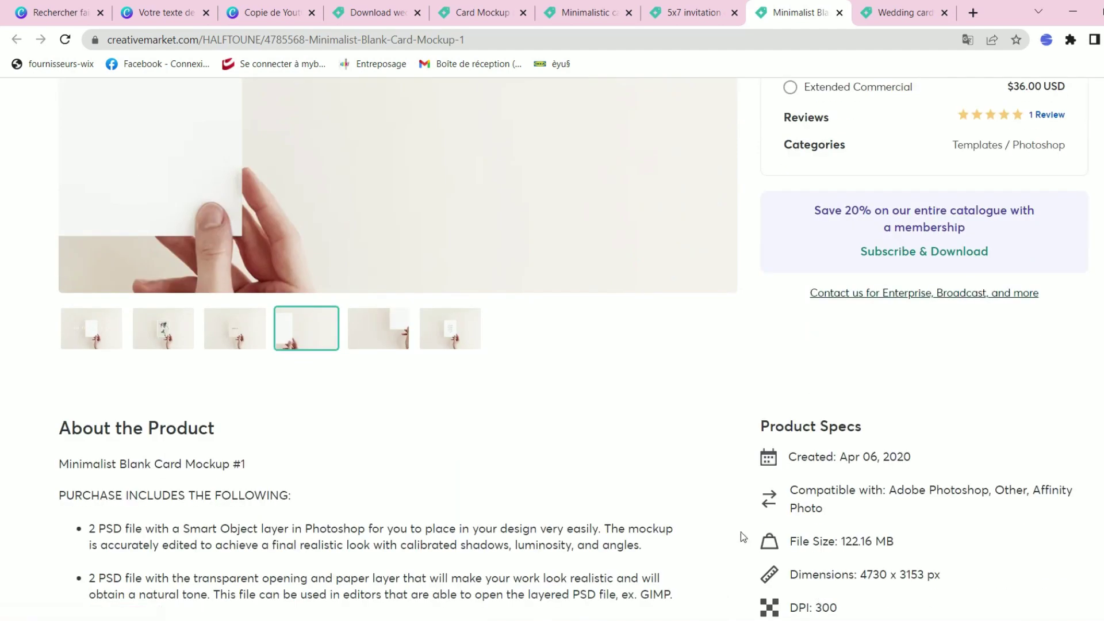
scroll(744, 487, down, 4)
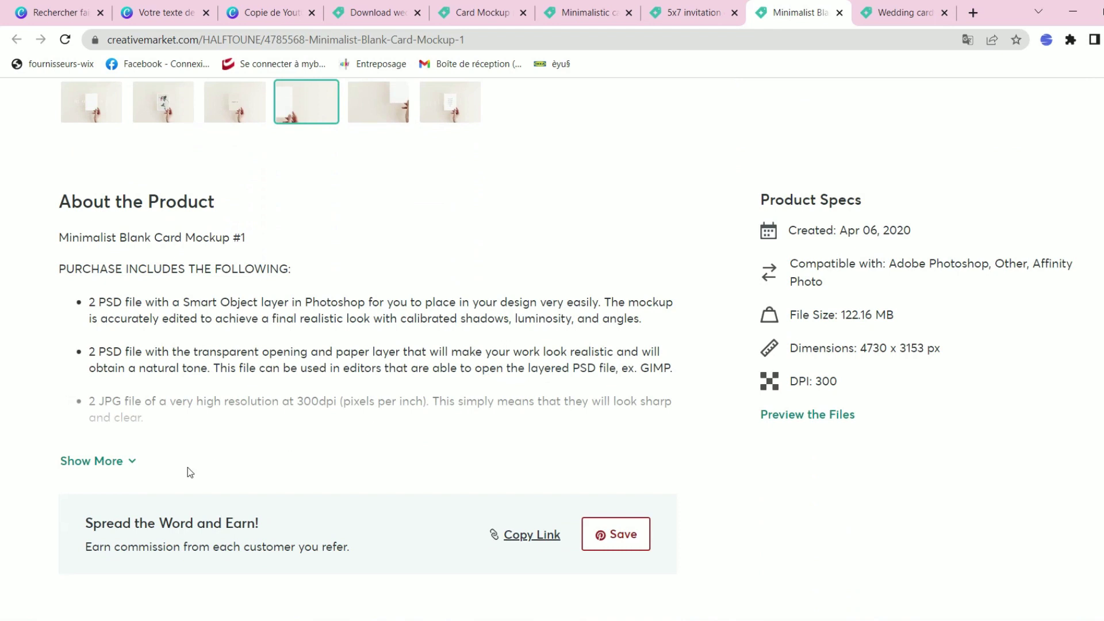
click(125, 462)
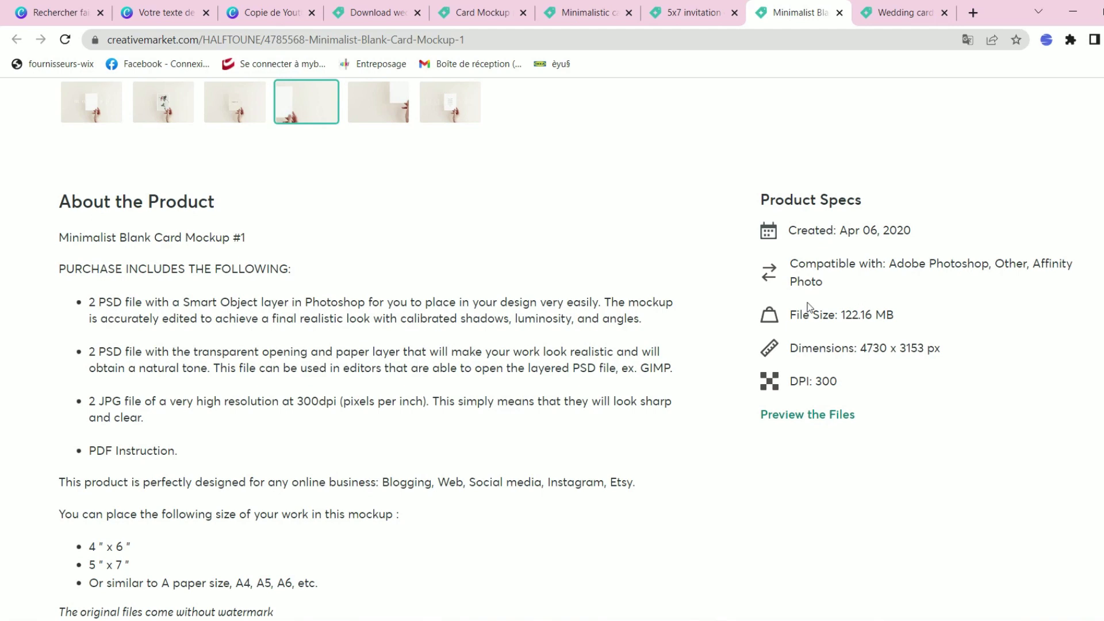
scroll(254, 228, down, 1)
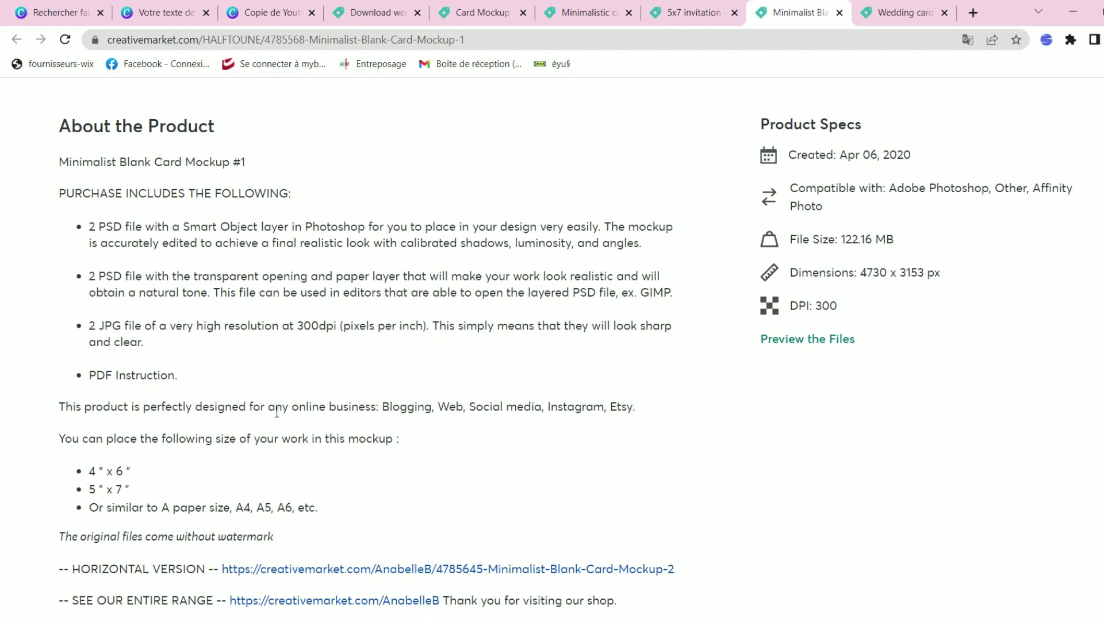
scroll(276, 412, up, 7)
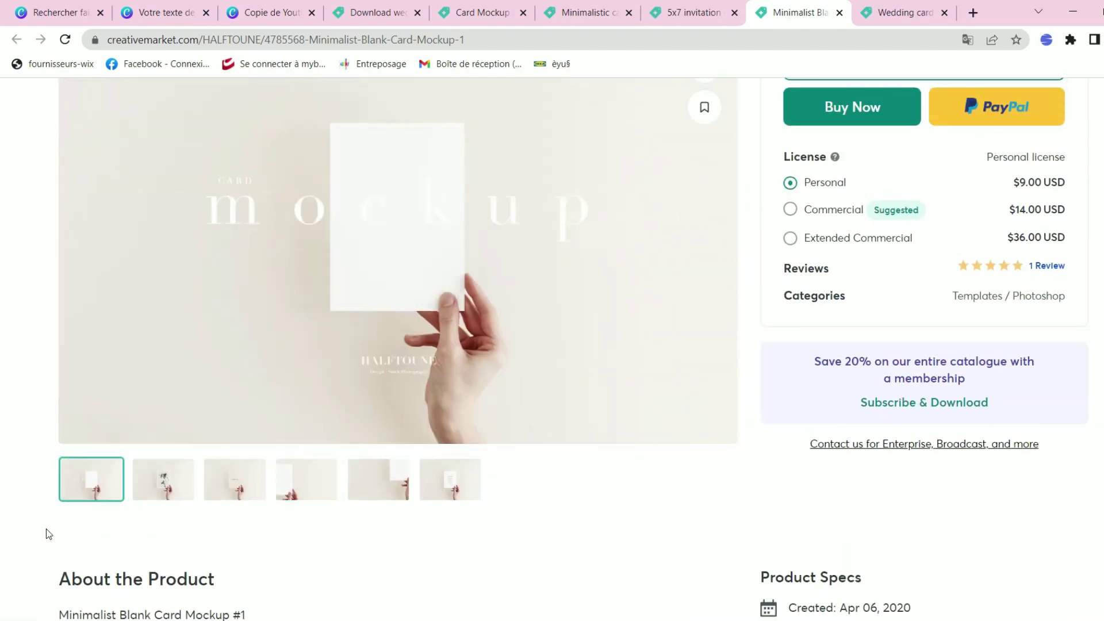
scroll(61, 523, down, 6)
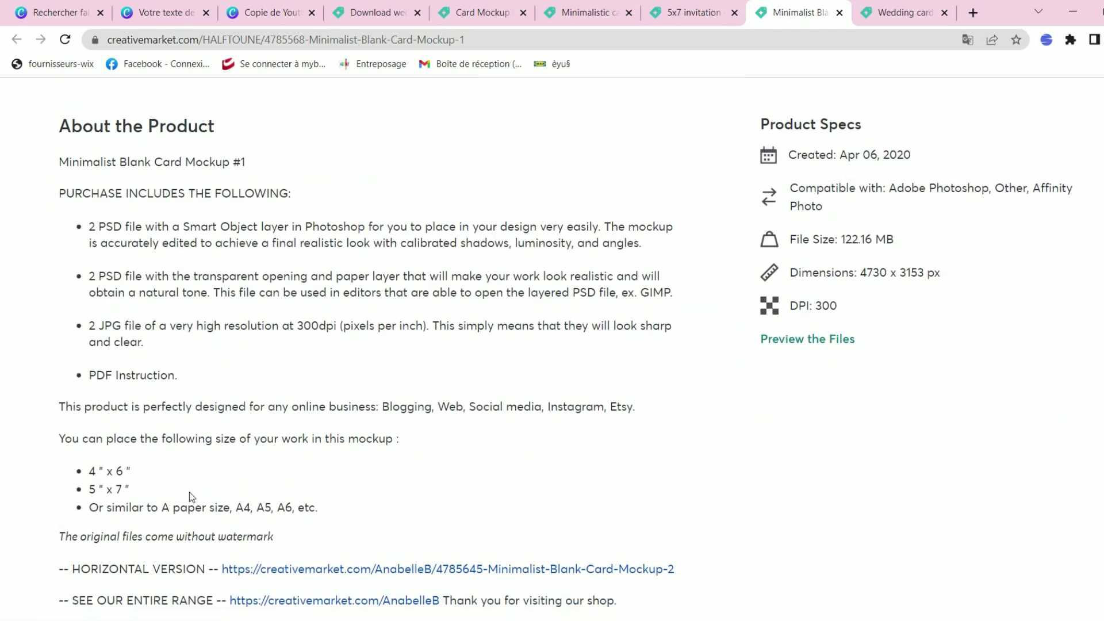
- Compare the hand-held card preview images with the listed PSD and JPG files, compatible software, dimensions and resolution
scroll(306, 517, up, 5)
scroll(306, 517, up, 3)
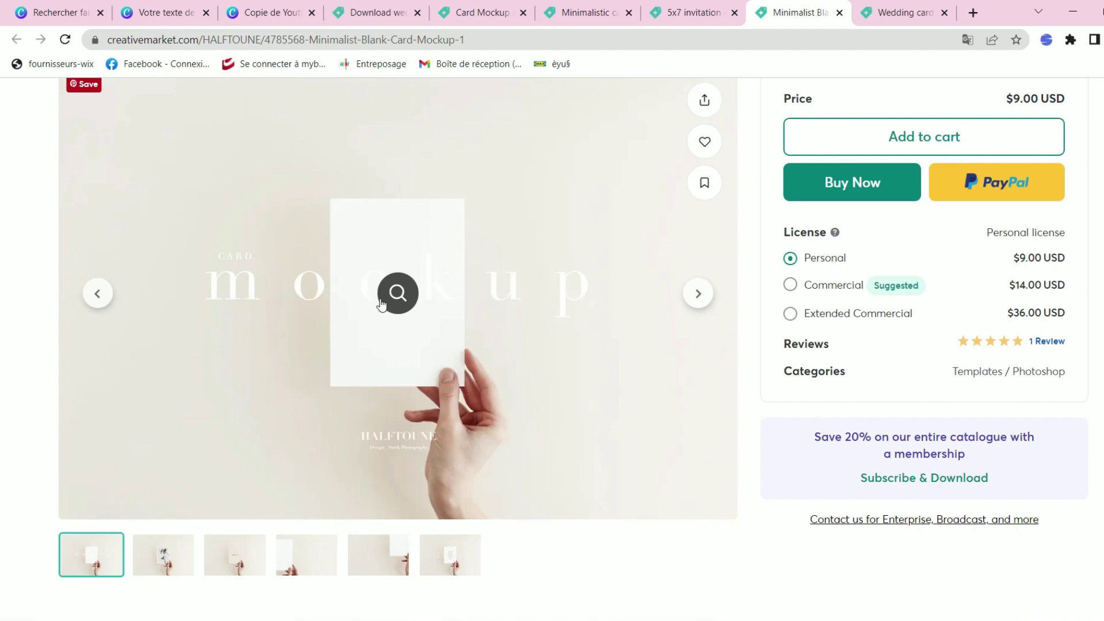
scroll(547, 343, down, 10)
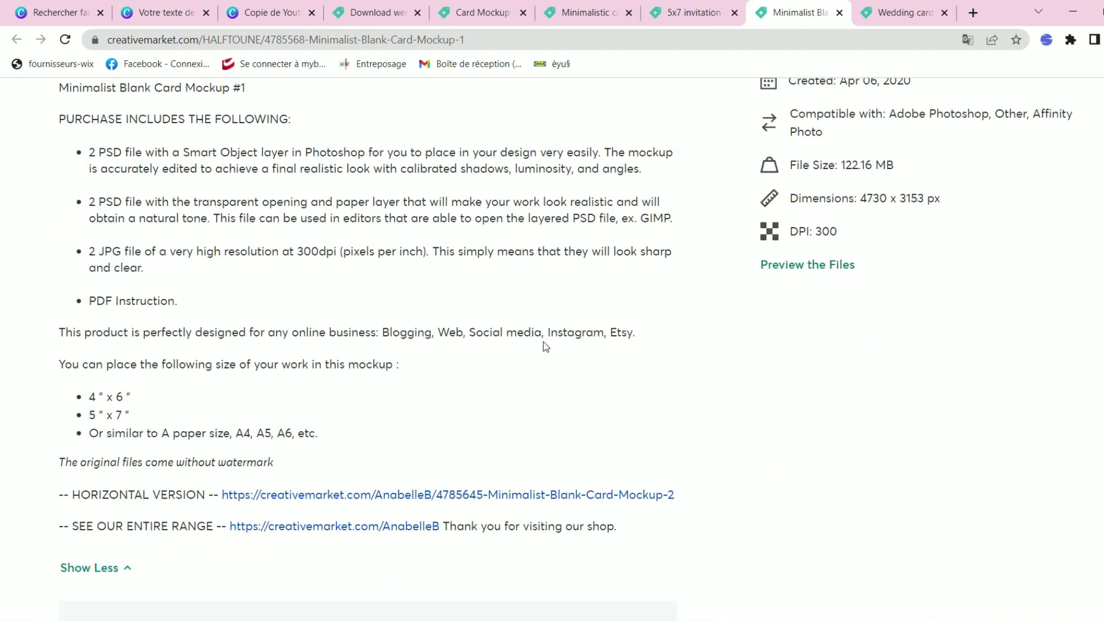
scroll(546, 347, up, 1)
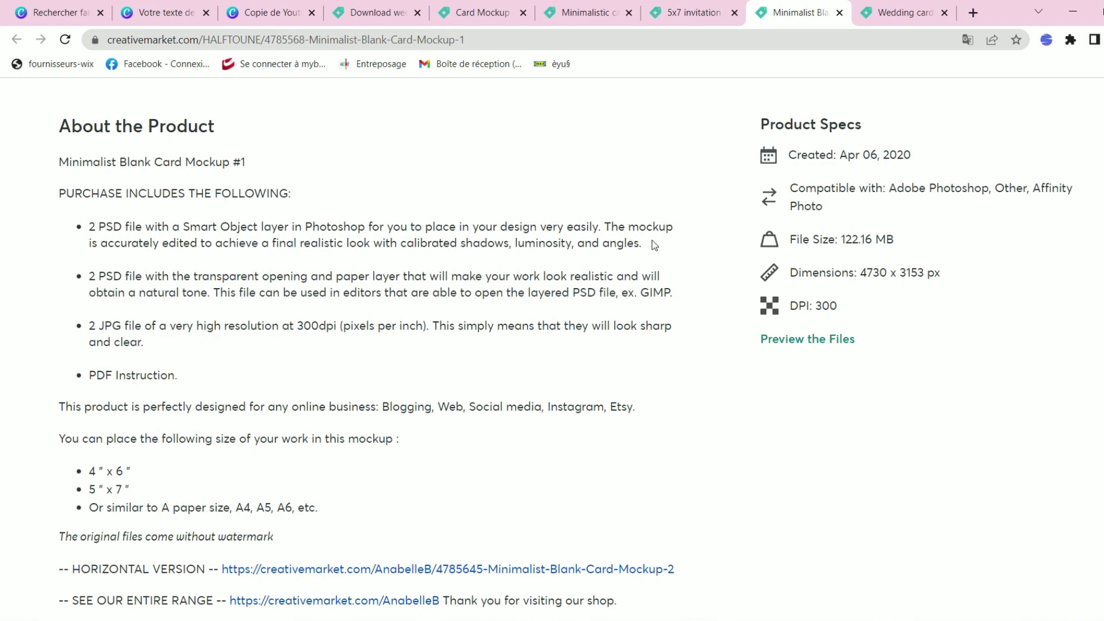
scroll(486, 345, down, 1)
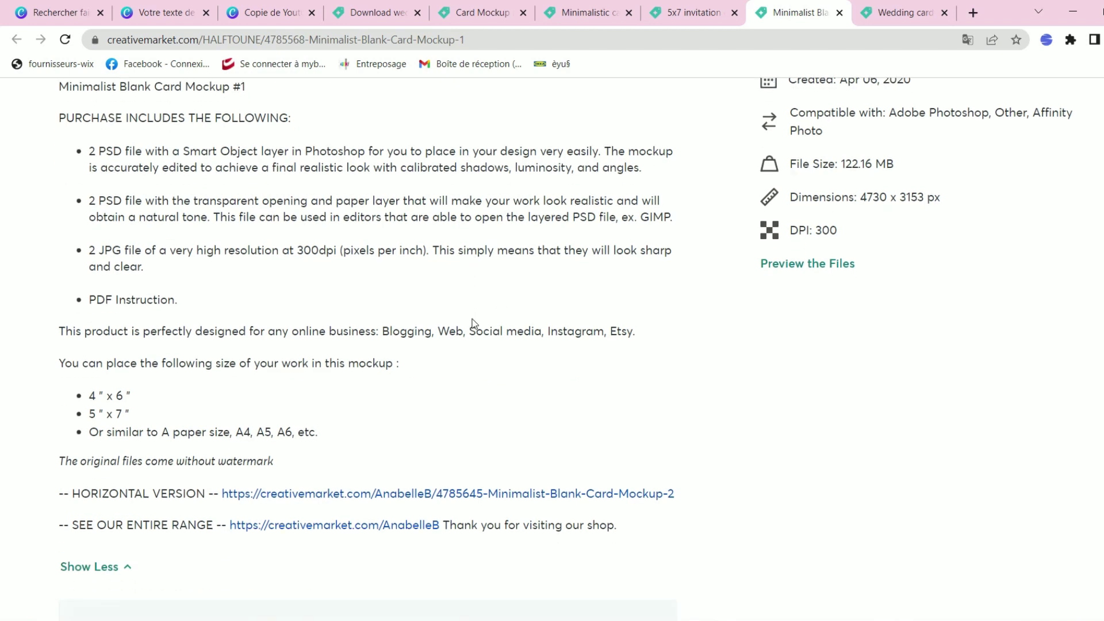
scroll(474, 320, up, 1)
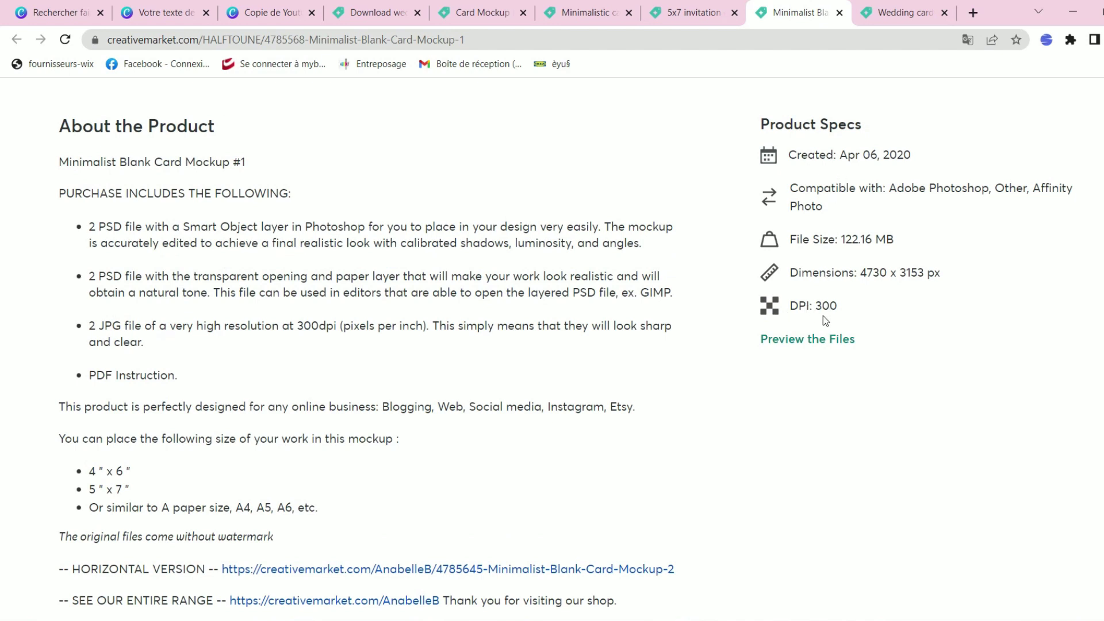
scroll(875, 351, down, 1)
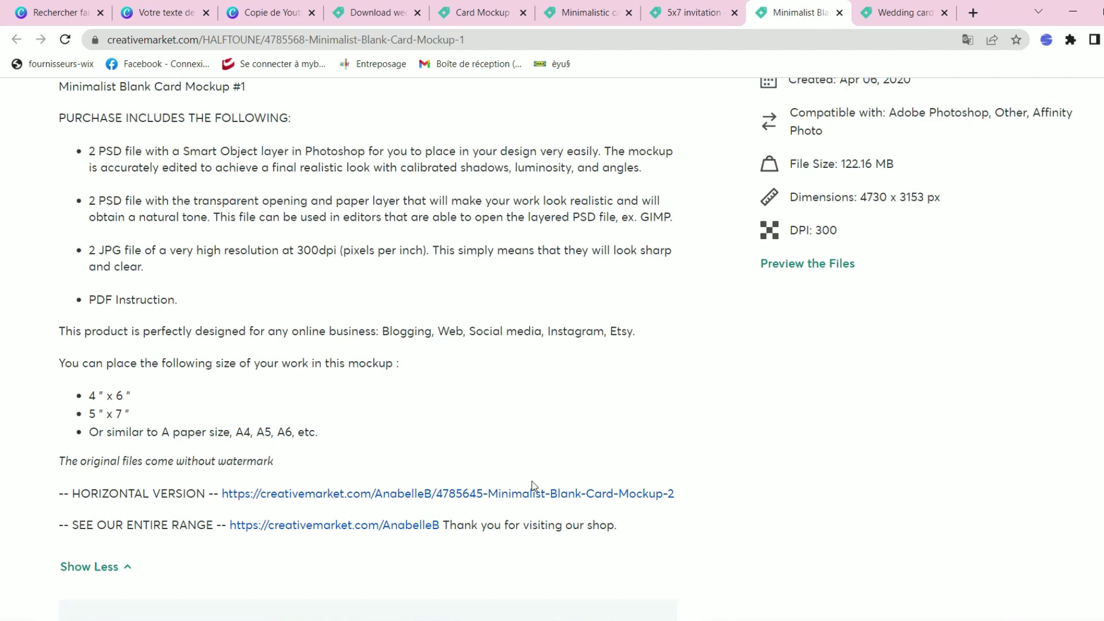
scroll(525, 475, up, 9)
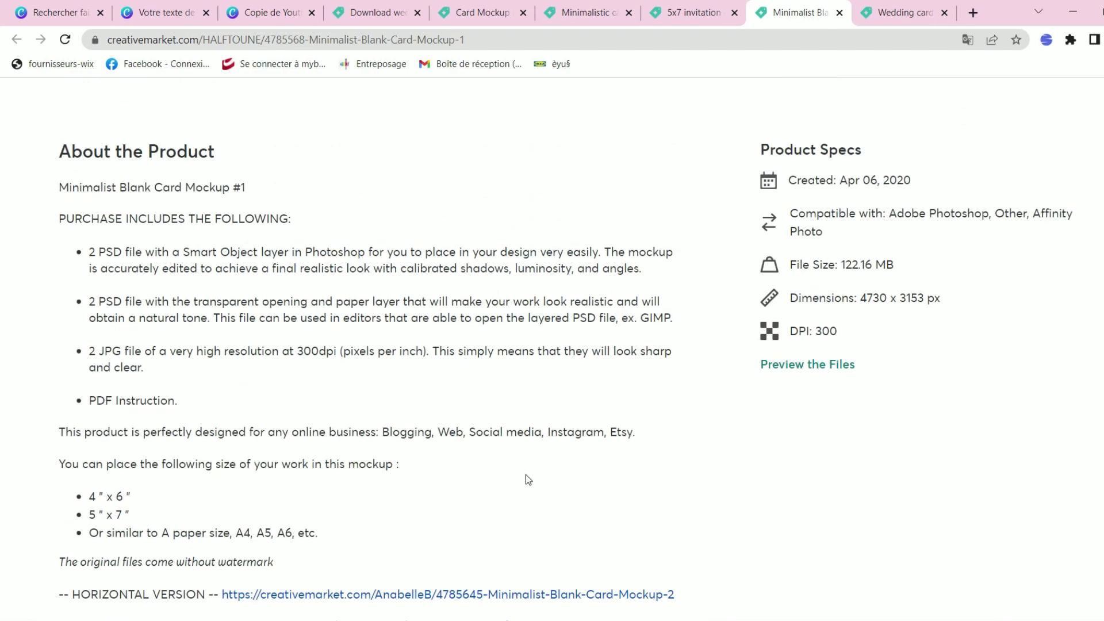
scroll(526, 475, up, 1)
scroll(524, 474, down, 5)
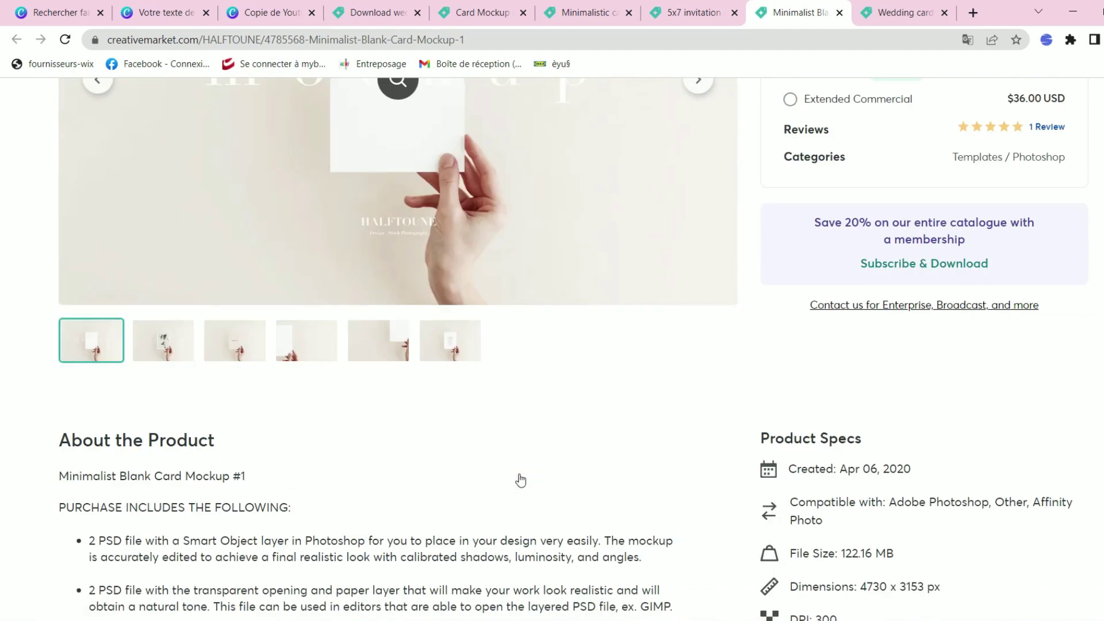
scroll(523, 473, down, 1)
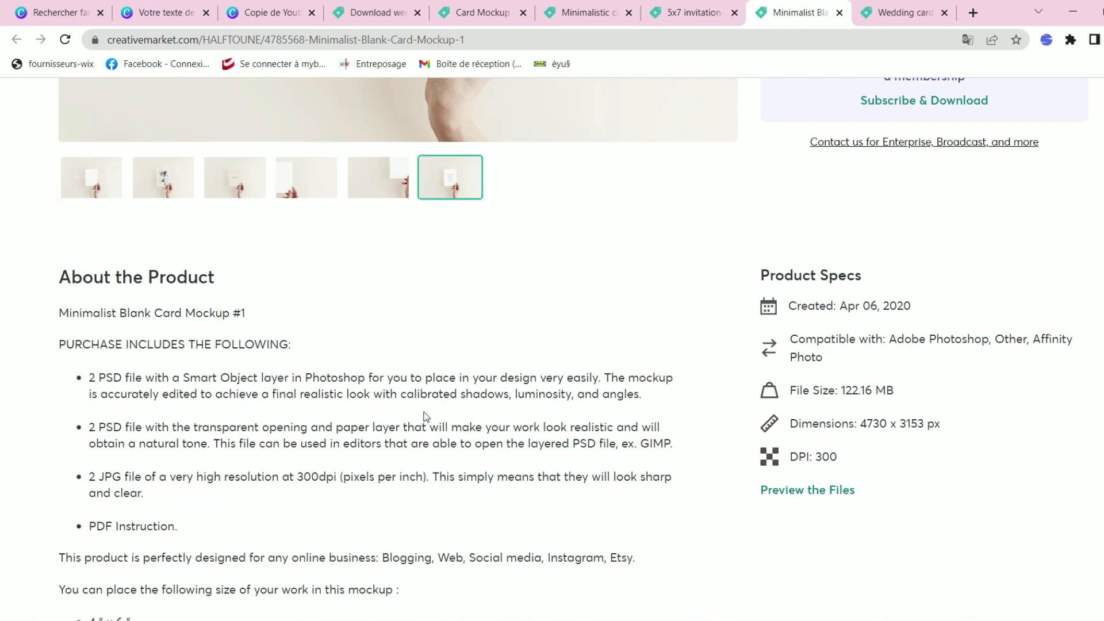
scroll(370, 266, up, 4)
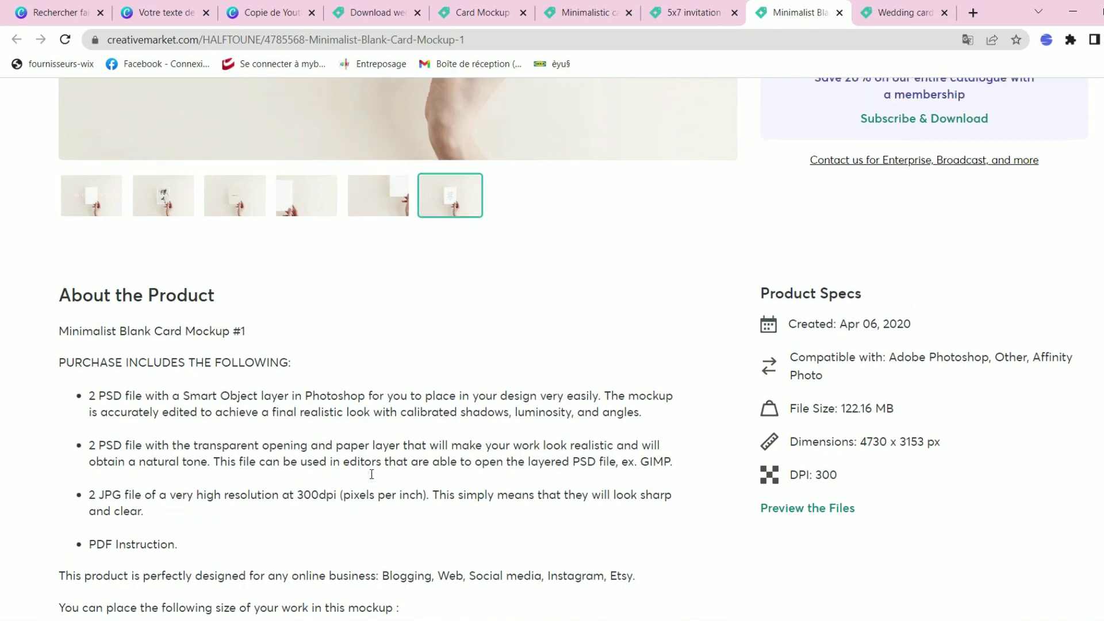
scroll(315, 489, up, 2)
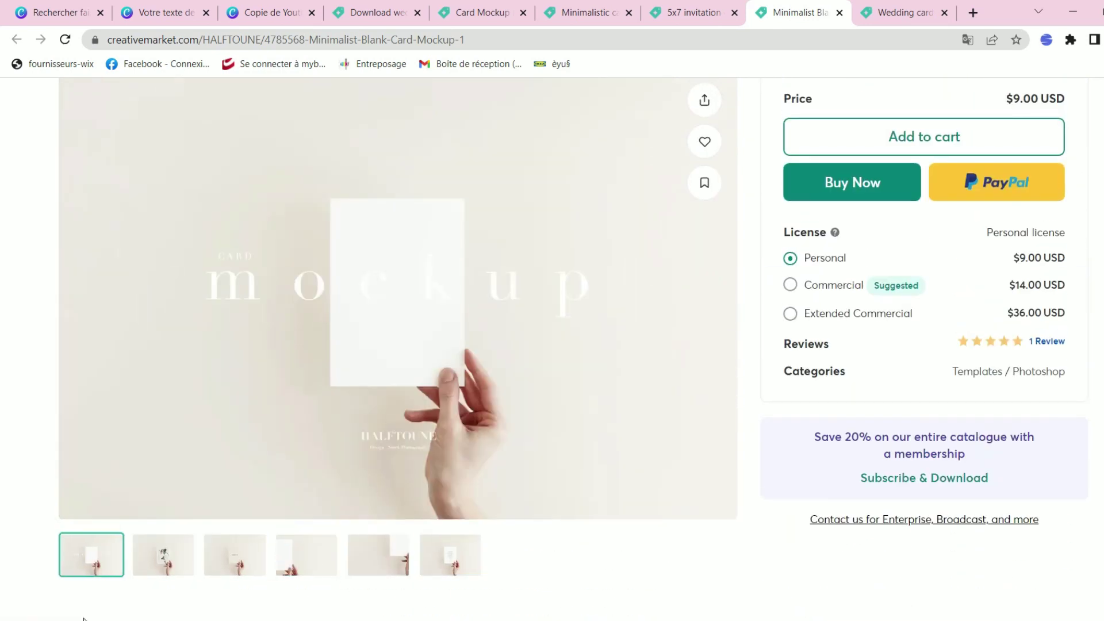
scroll(673, 578, up, 1)
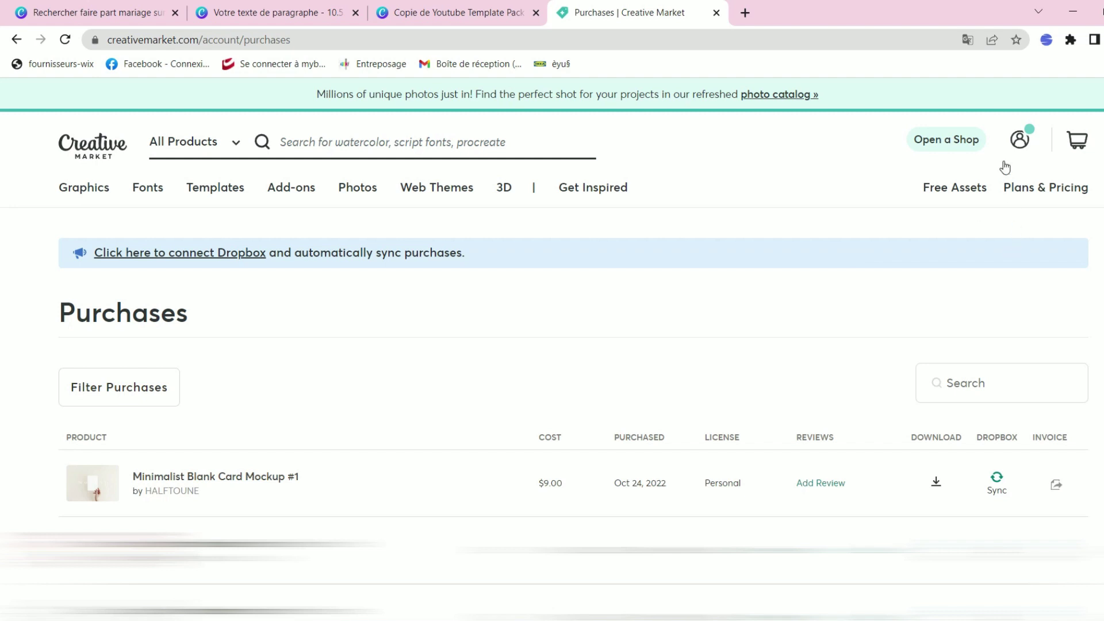
click(1020, 141)
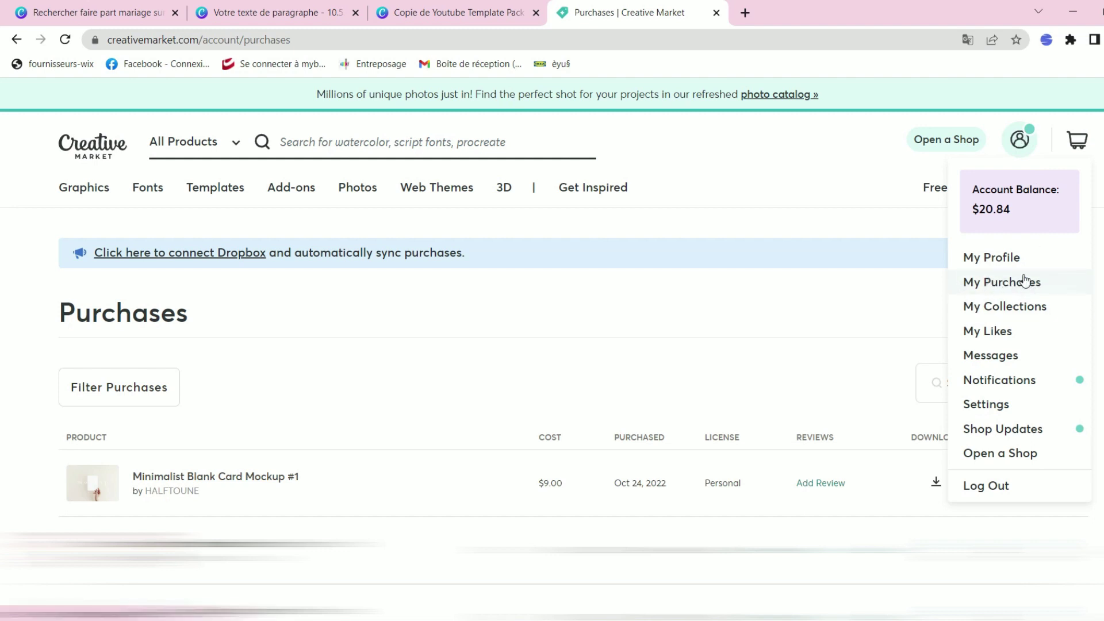
click(750, 288)
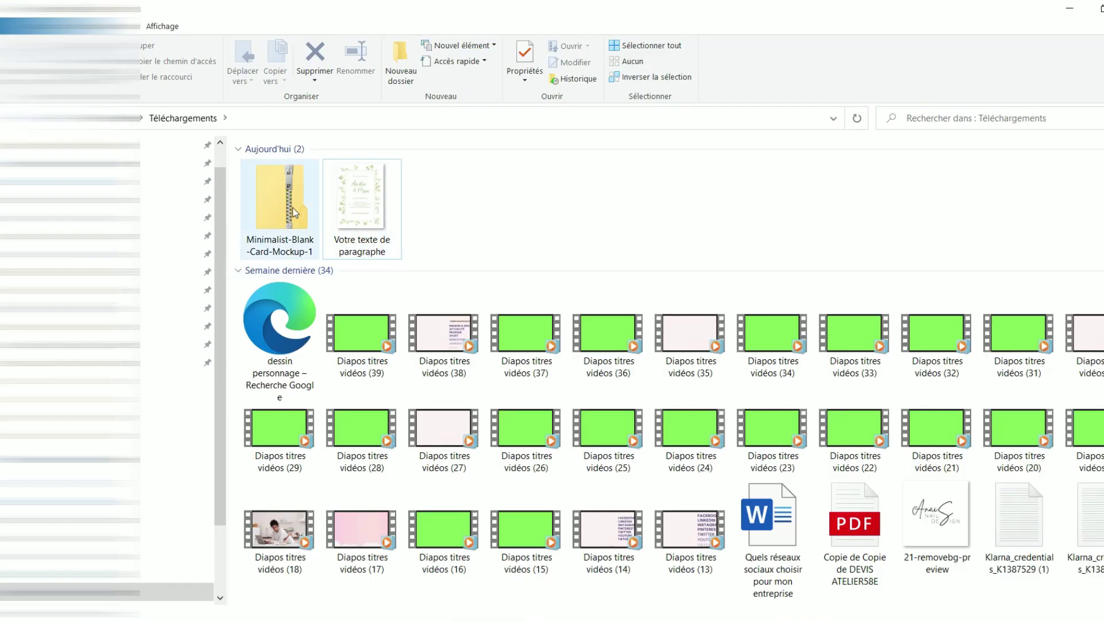
- Switch to the Téléchargements folder in File Explorer and extract the Minimalist-Blank-Card-Mockup-1 archive to the suggested folder of the same name
click(280, 198)
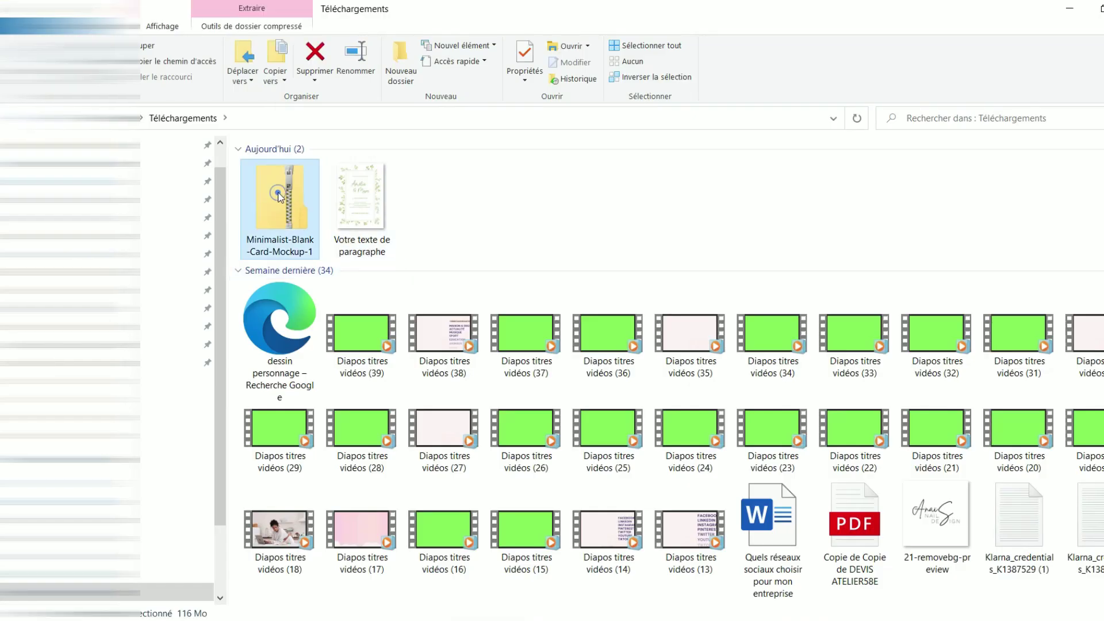
right_click(280, 197)
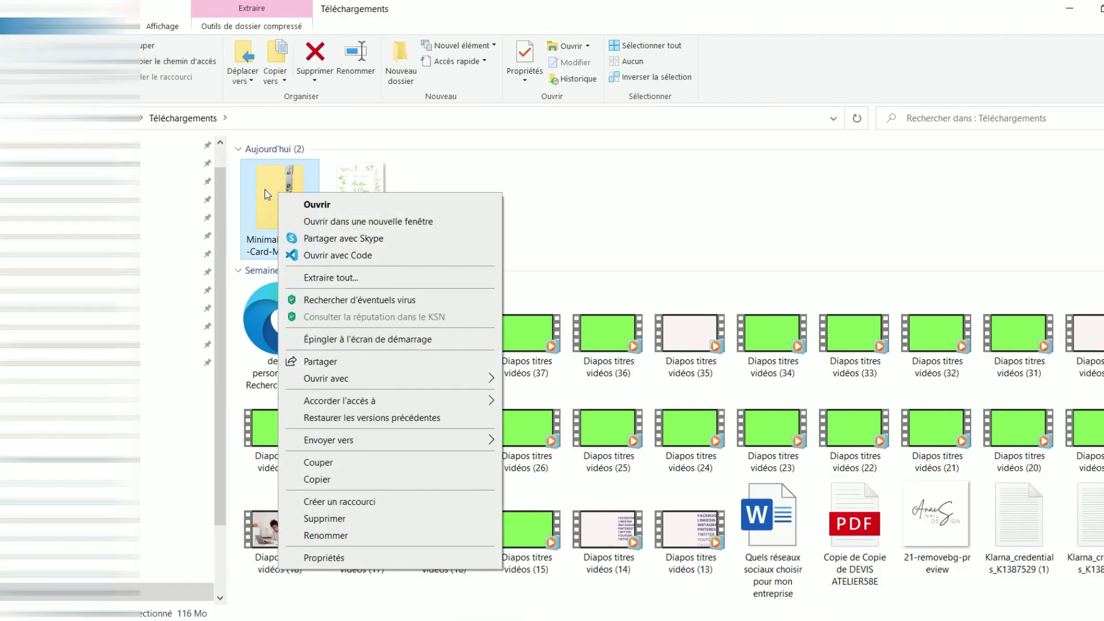
click(341, 280)
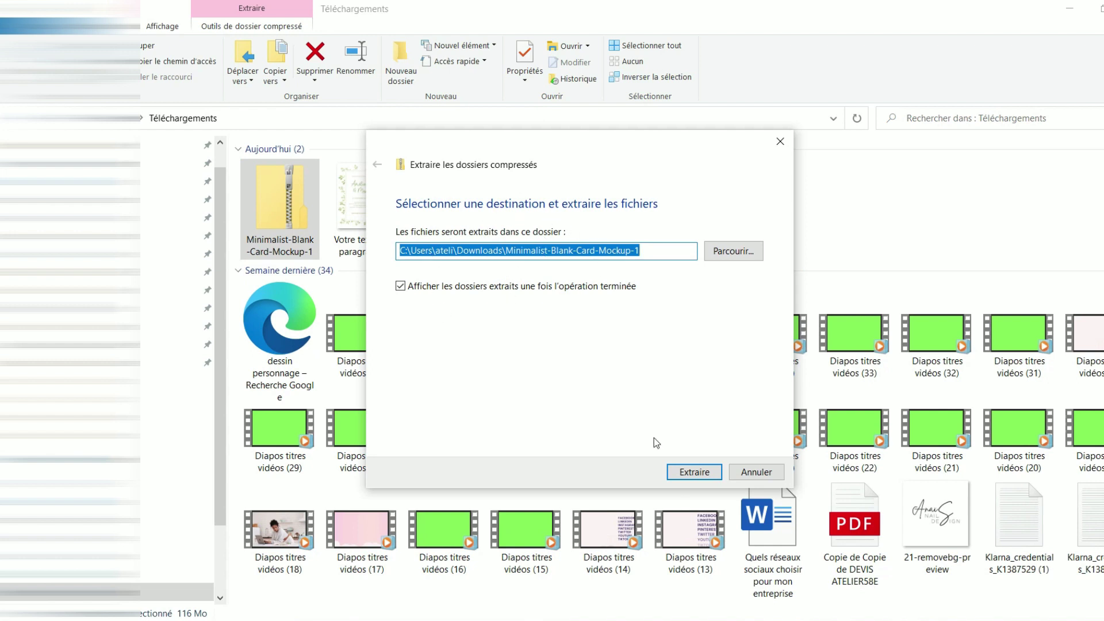
click(698, 472)
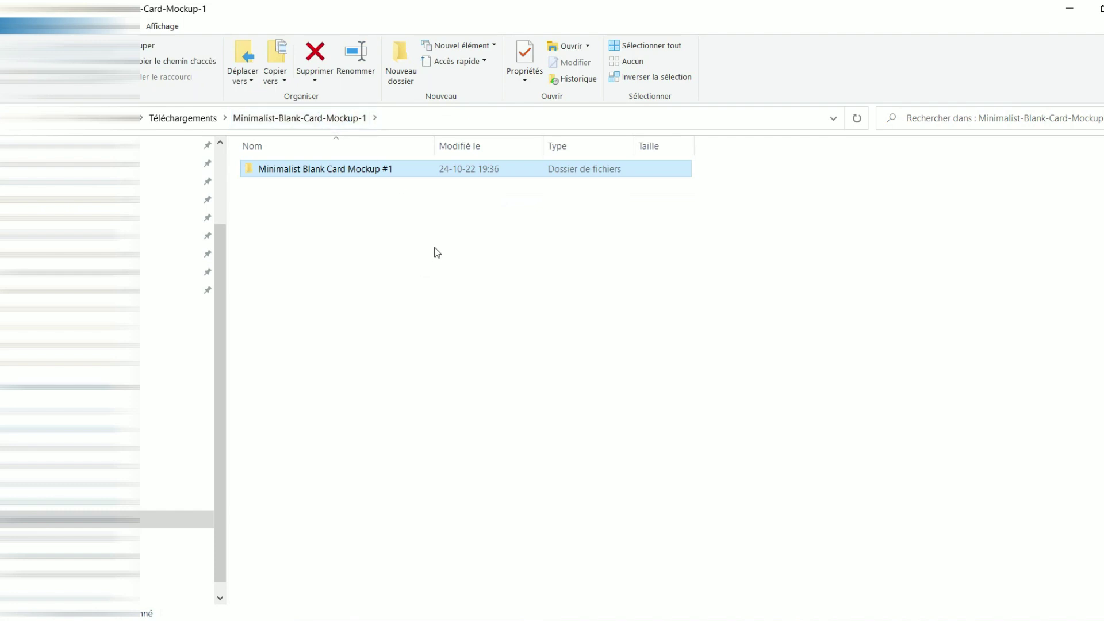
- View the 4x6 and 5x7 card images in the extracted JPG folder, and look at the files in the For Photoshop folder
double_click(357, 168)
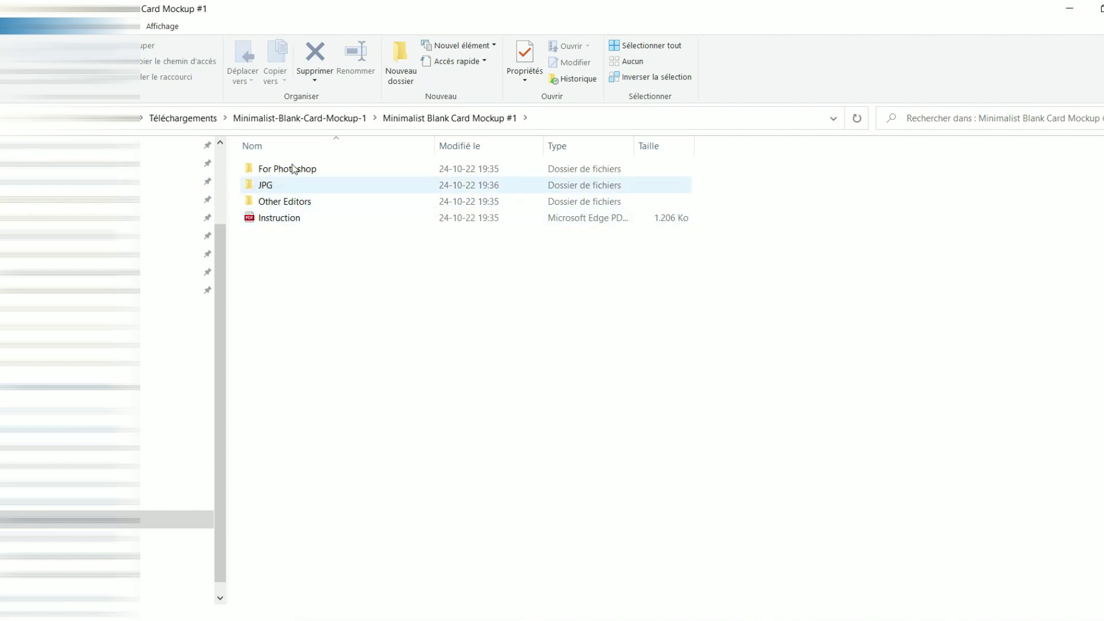
double_click(273, 187)
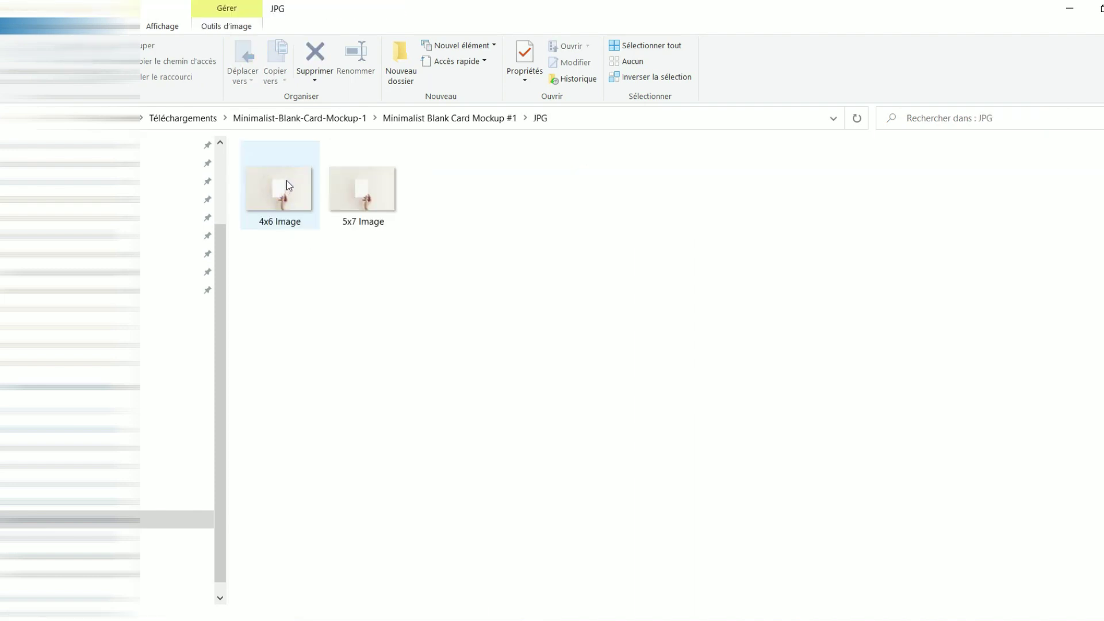
double_click(286, 182)
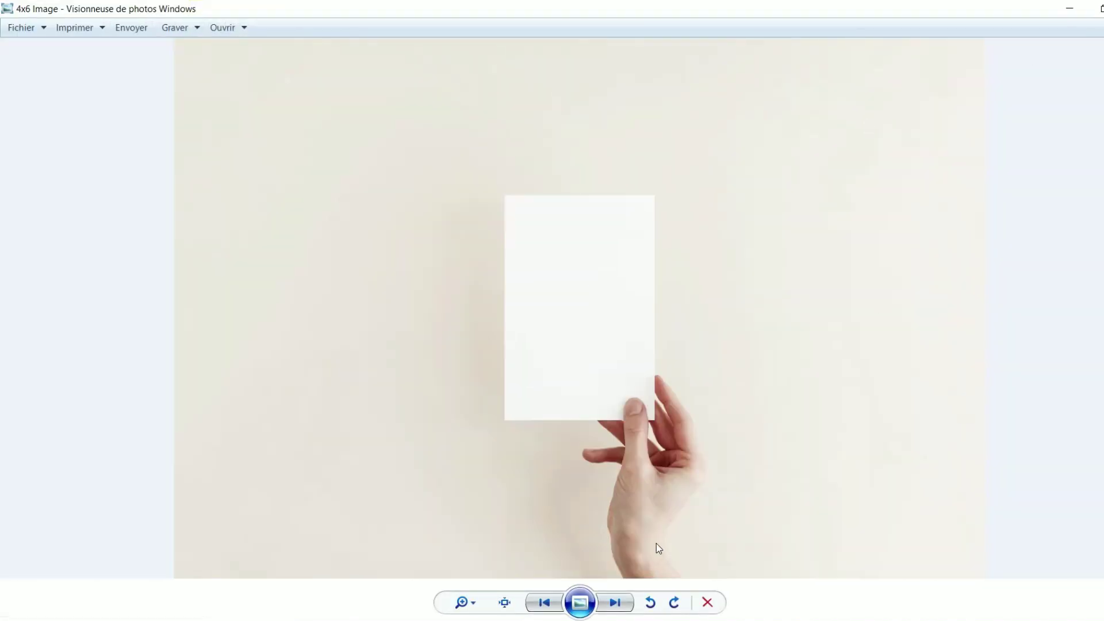
click(618, 604)
click(546, 604)
click(545, 604)
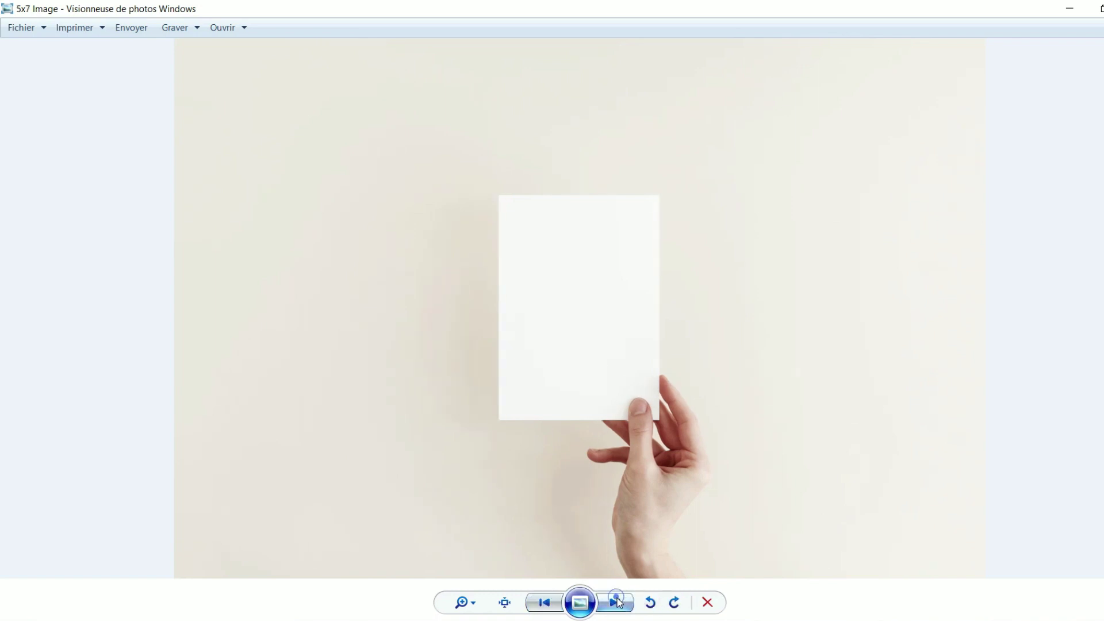
click(617, 604)
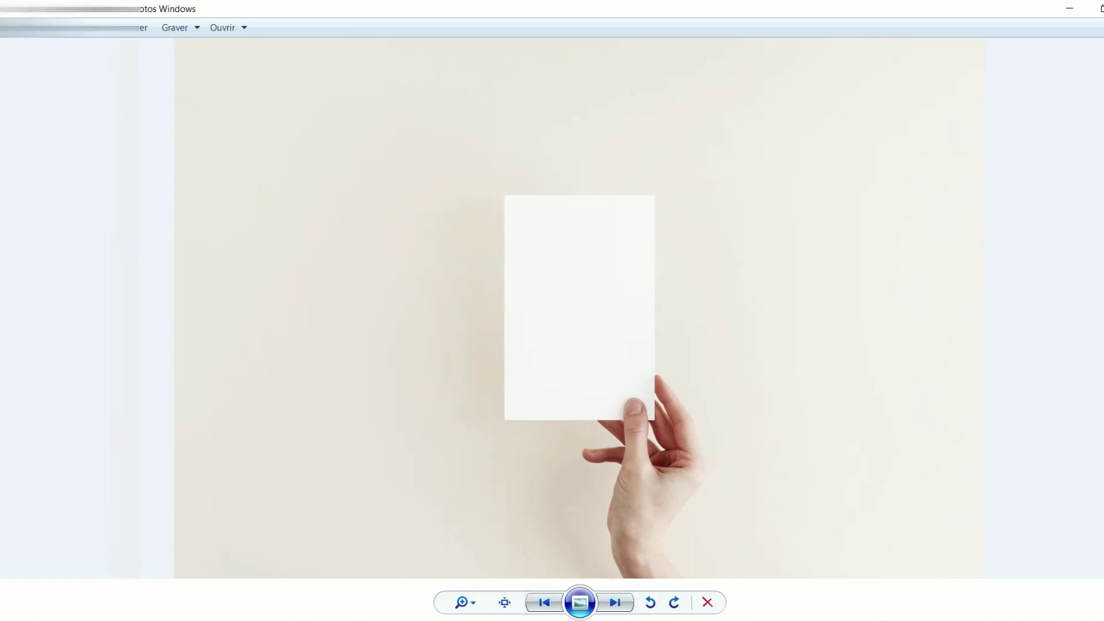
key(alt+F4)
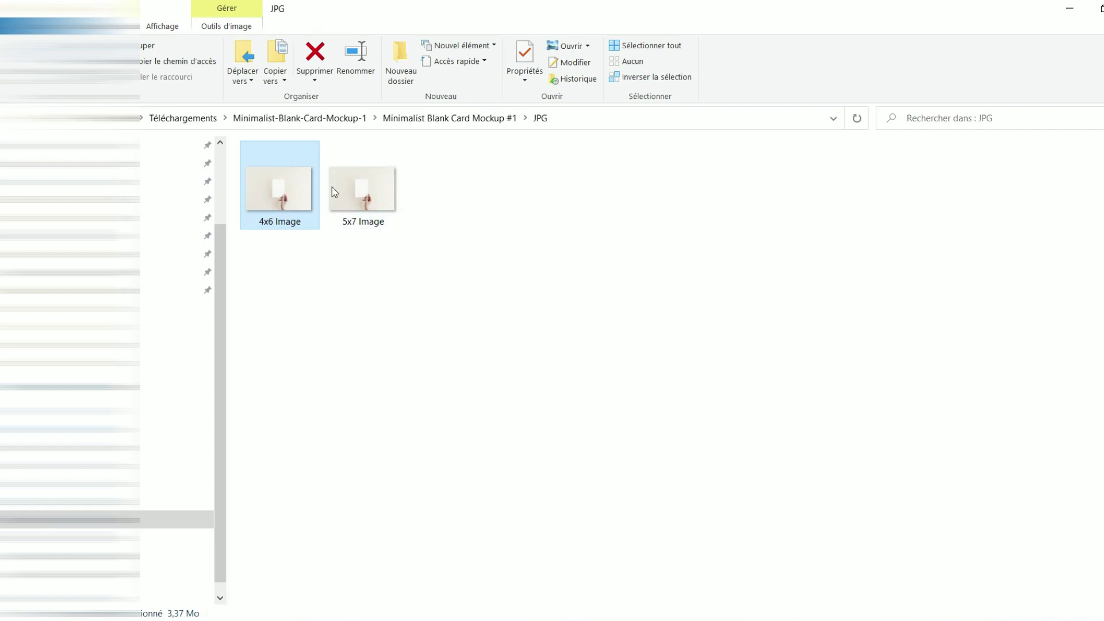
click(396, 119)
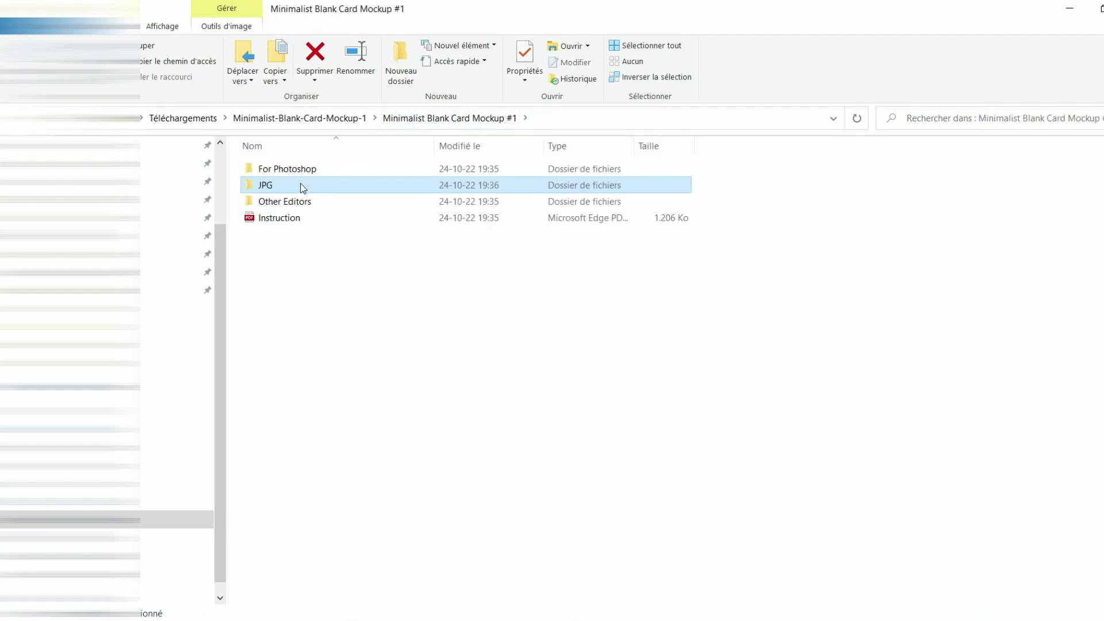
double_click(270, 168)
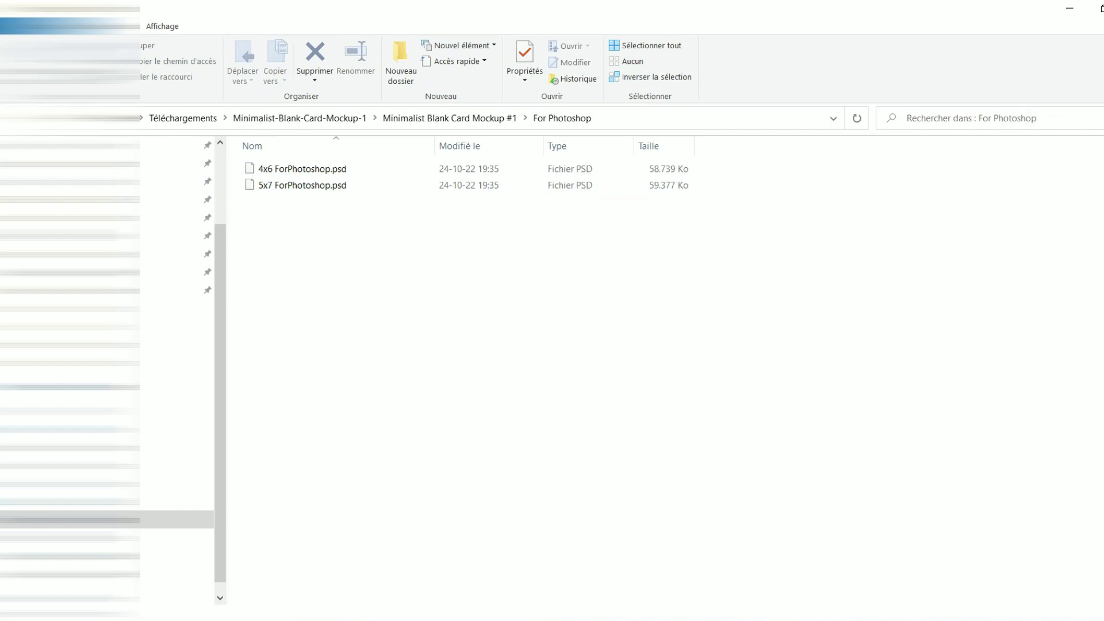
- Switch to Photopea and open the 4x6 ForPhotoshop.psd mockup file from the For Photoshop folder
key(alt+Tab)
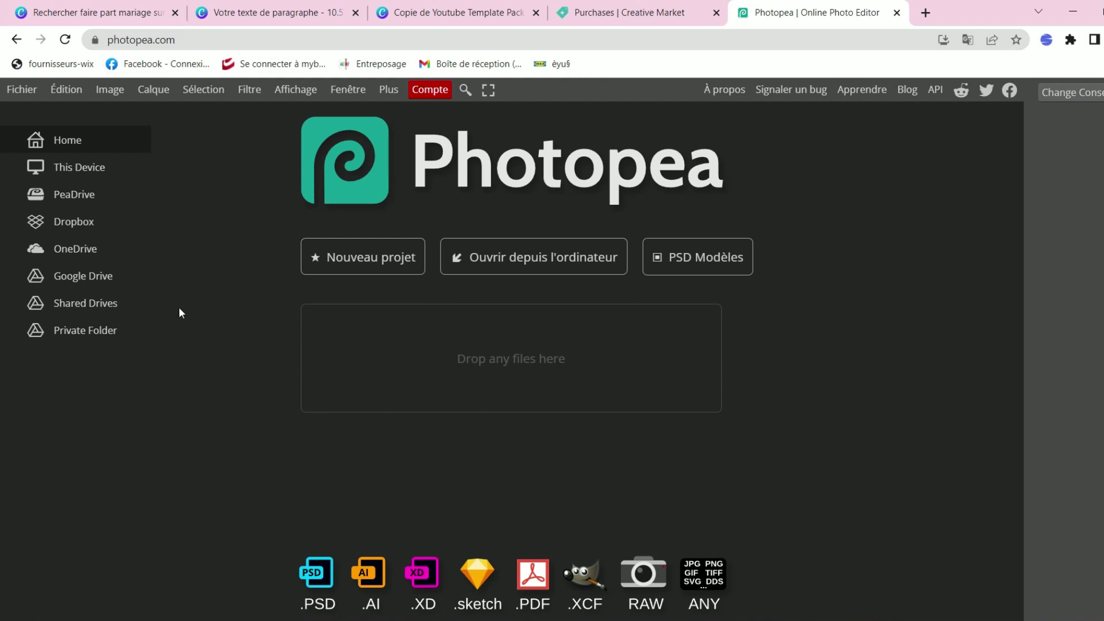
click(22, 90)
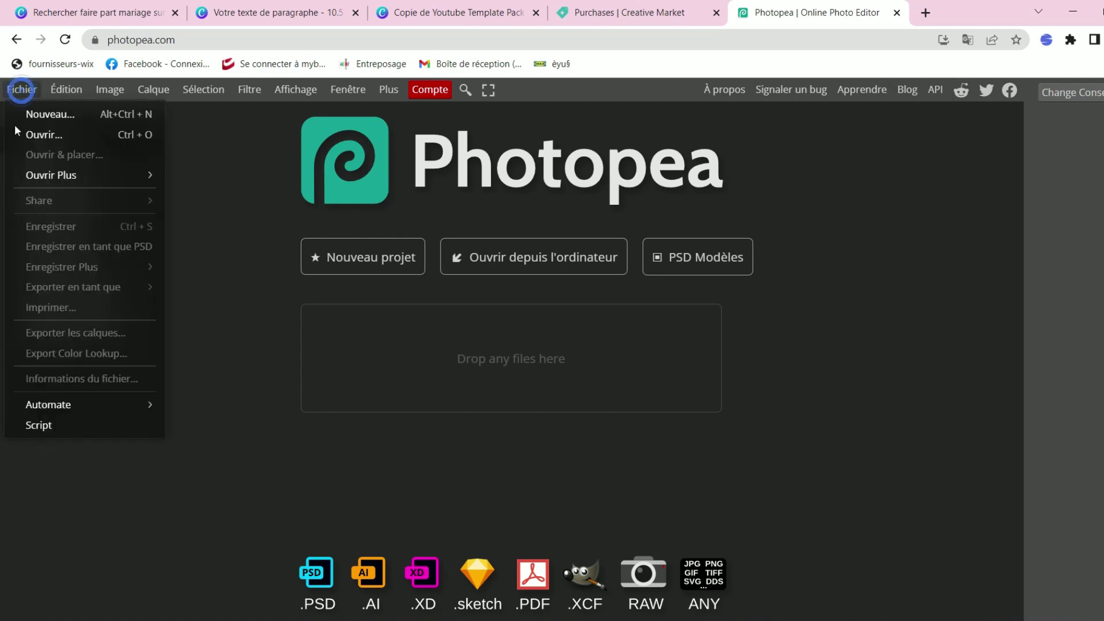
click(51, 138)
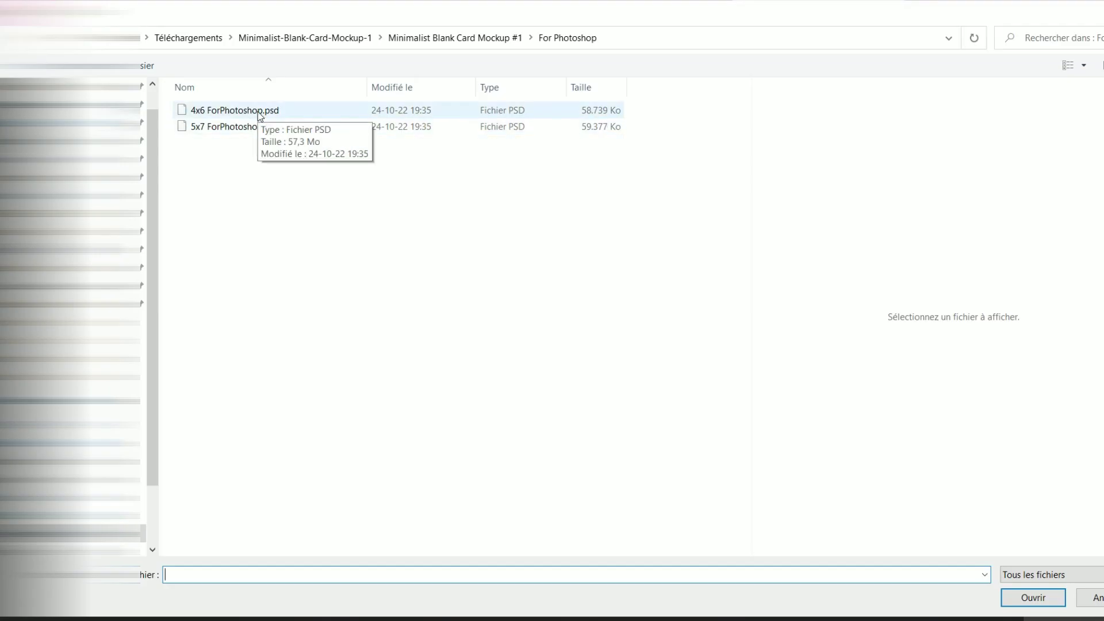
click(262, 110)
click(1030, 598)
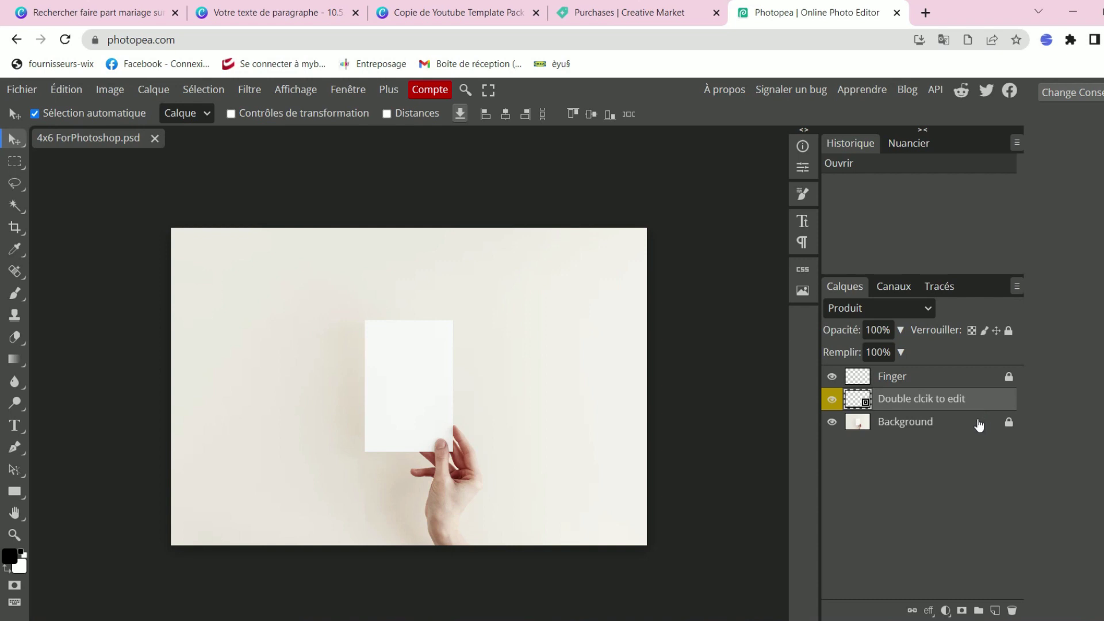
- Open the contents of the "Double clcik to edit" smart object and place the "Votre texte de paragraphe" invitation image from Téléchargements in it
double_click(902, 398)
double_click(861, 402)
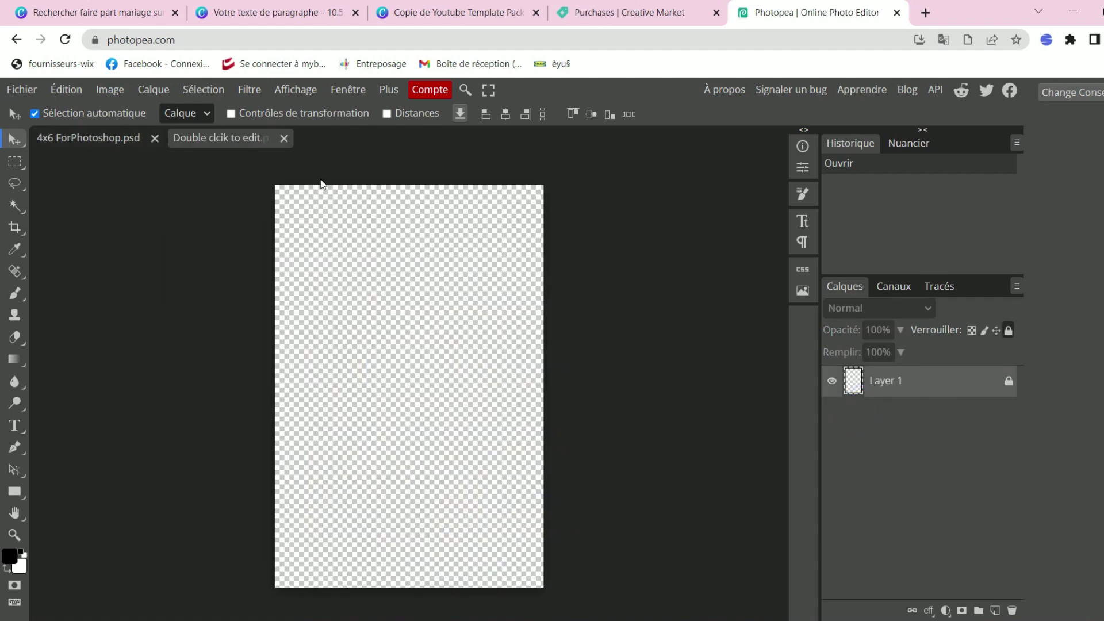
click(22, 90)
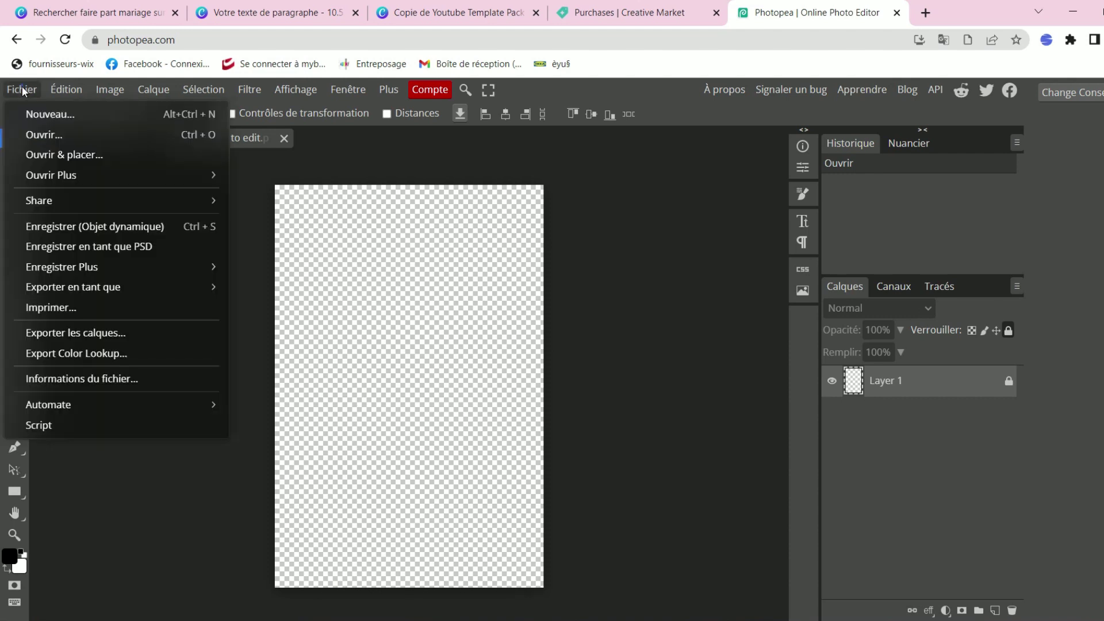
click(51, 155)
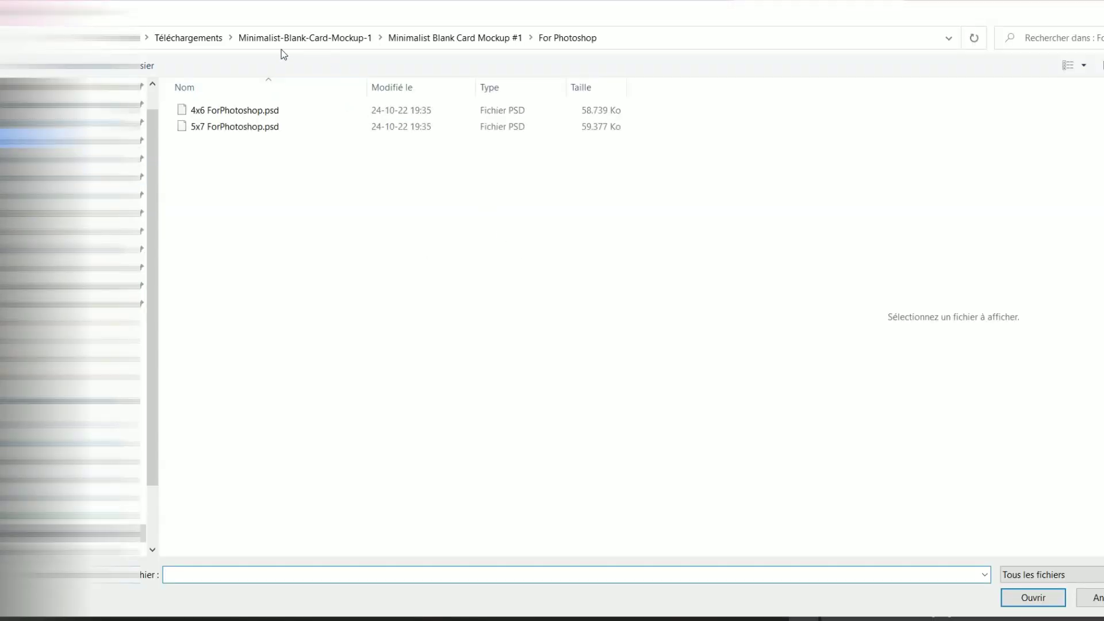
click(75, 104)
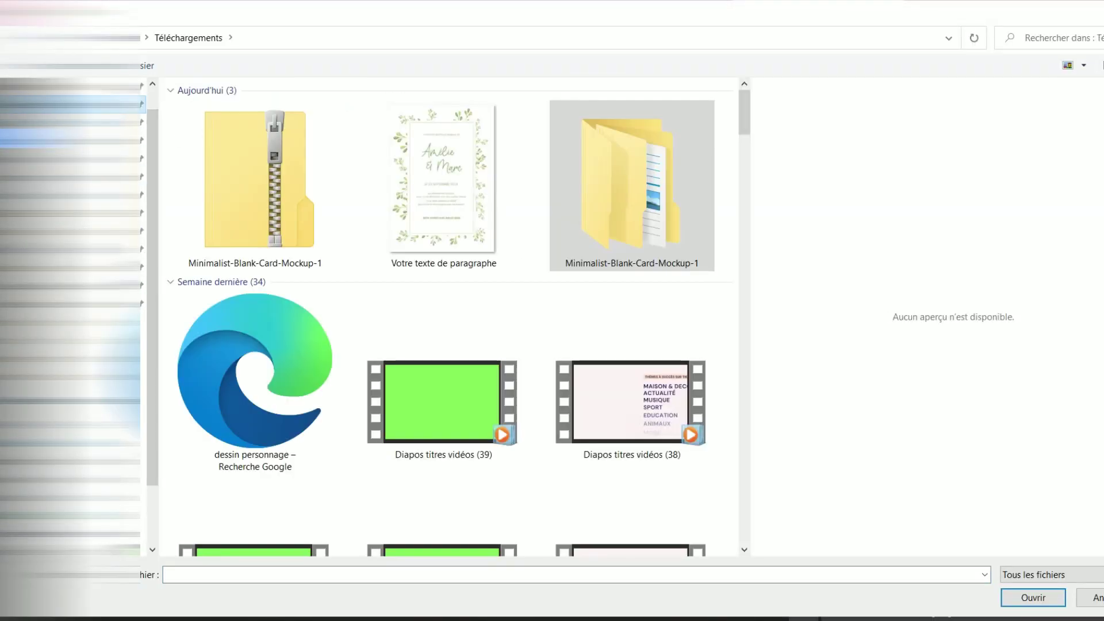
click(433, 182)
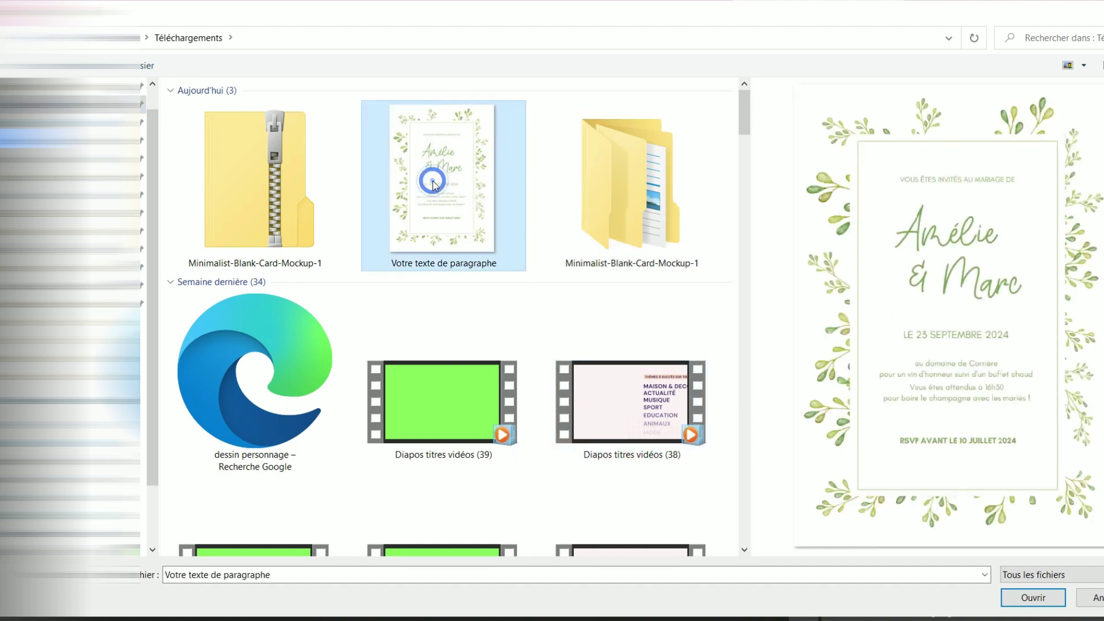
click(1020, 601)
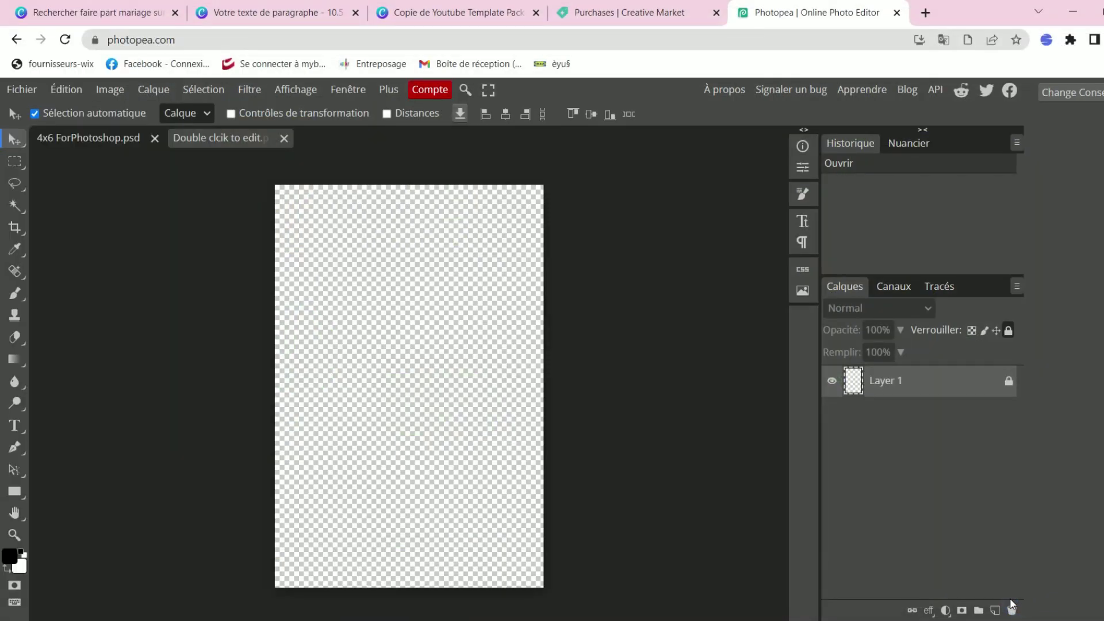